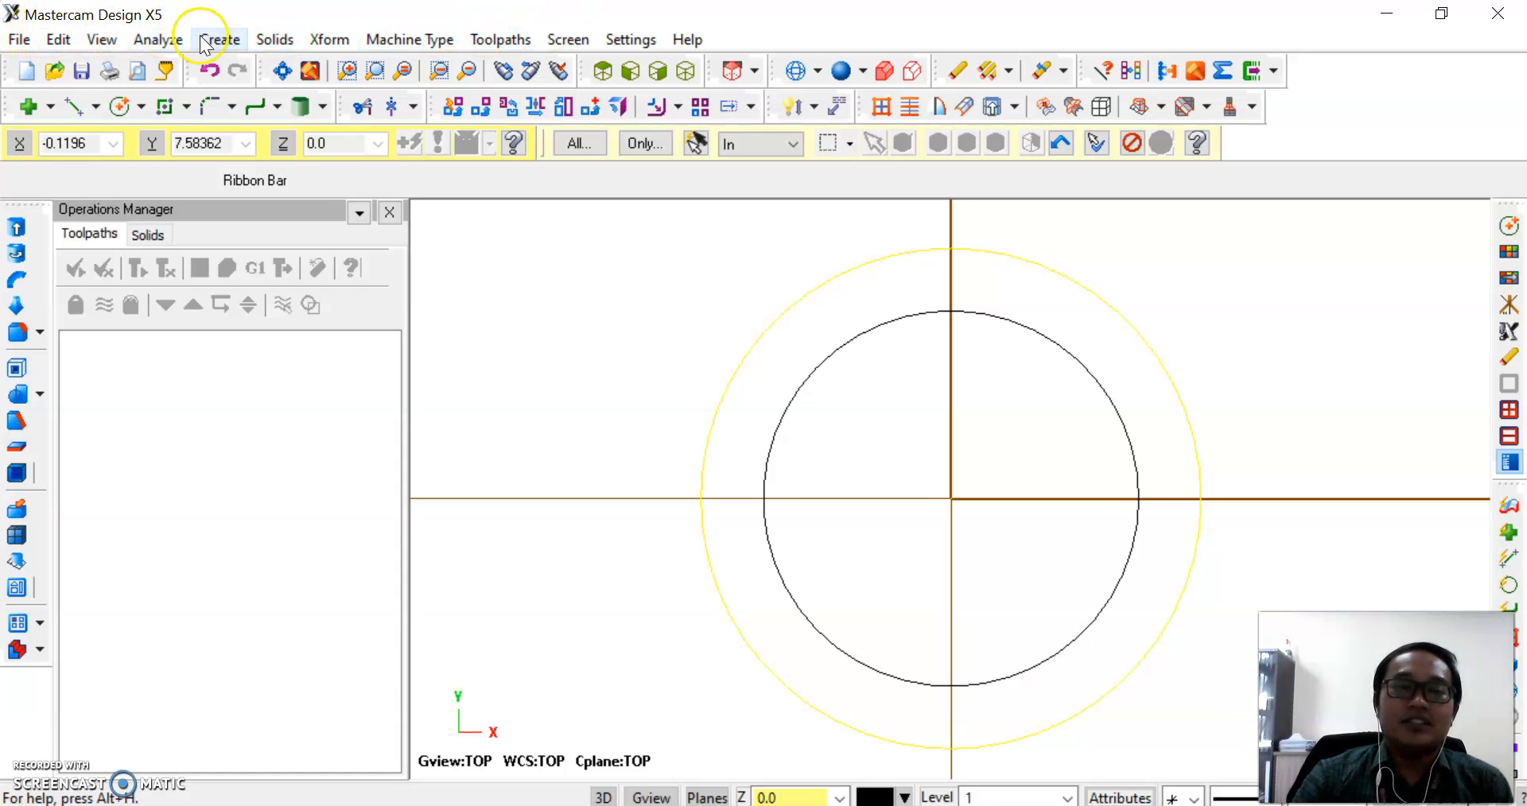
{"action": "left_click", "coordinate": [27, 41]}
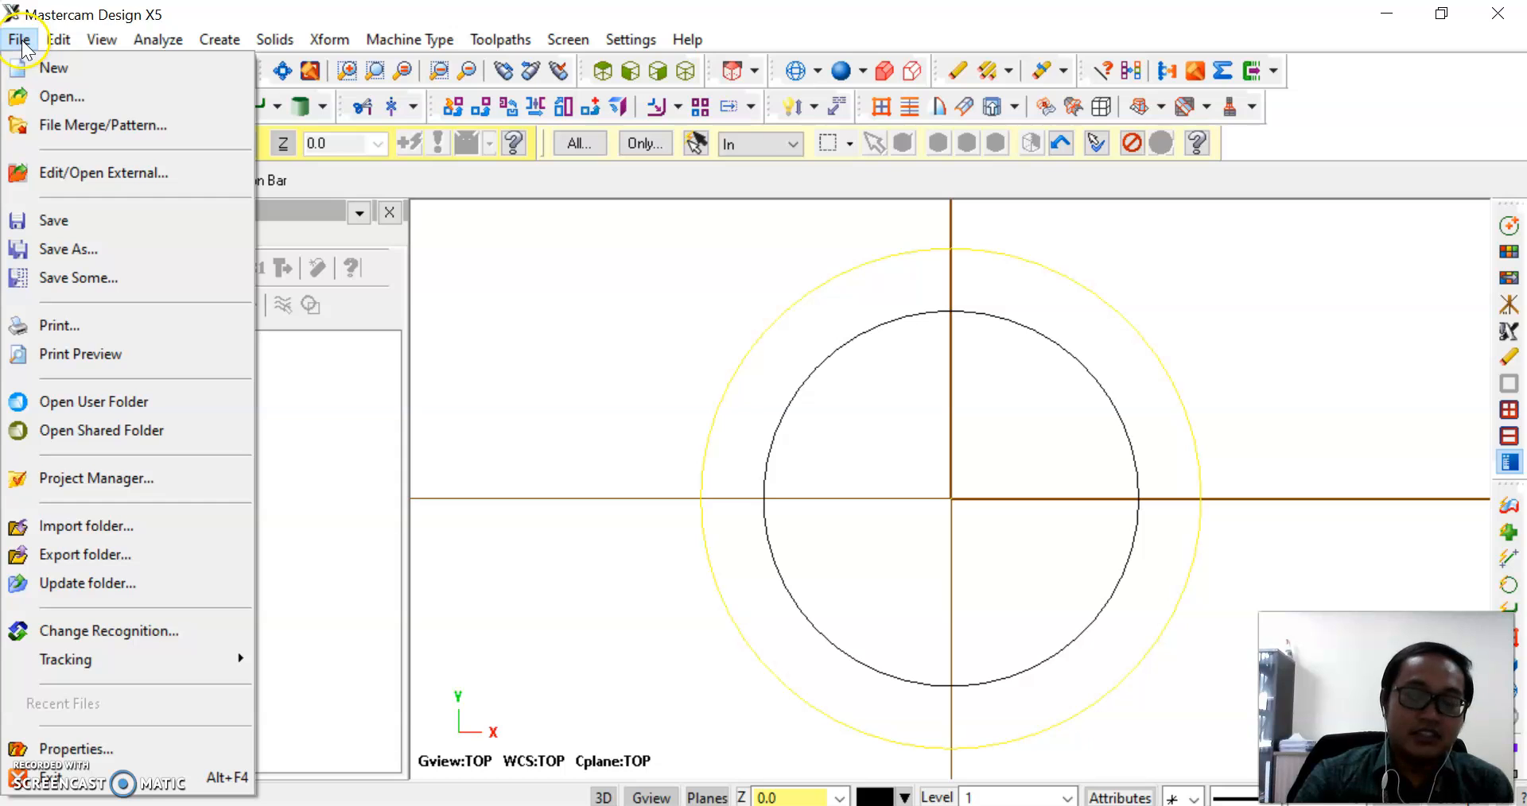
{"action": "left_click", "coordinate": [299, 16]}
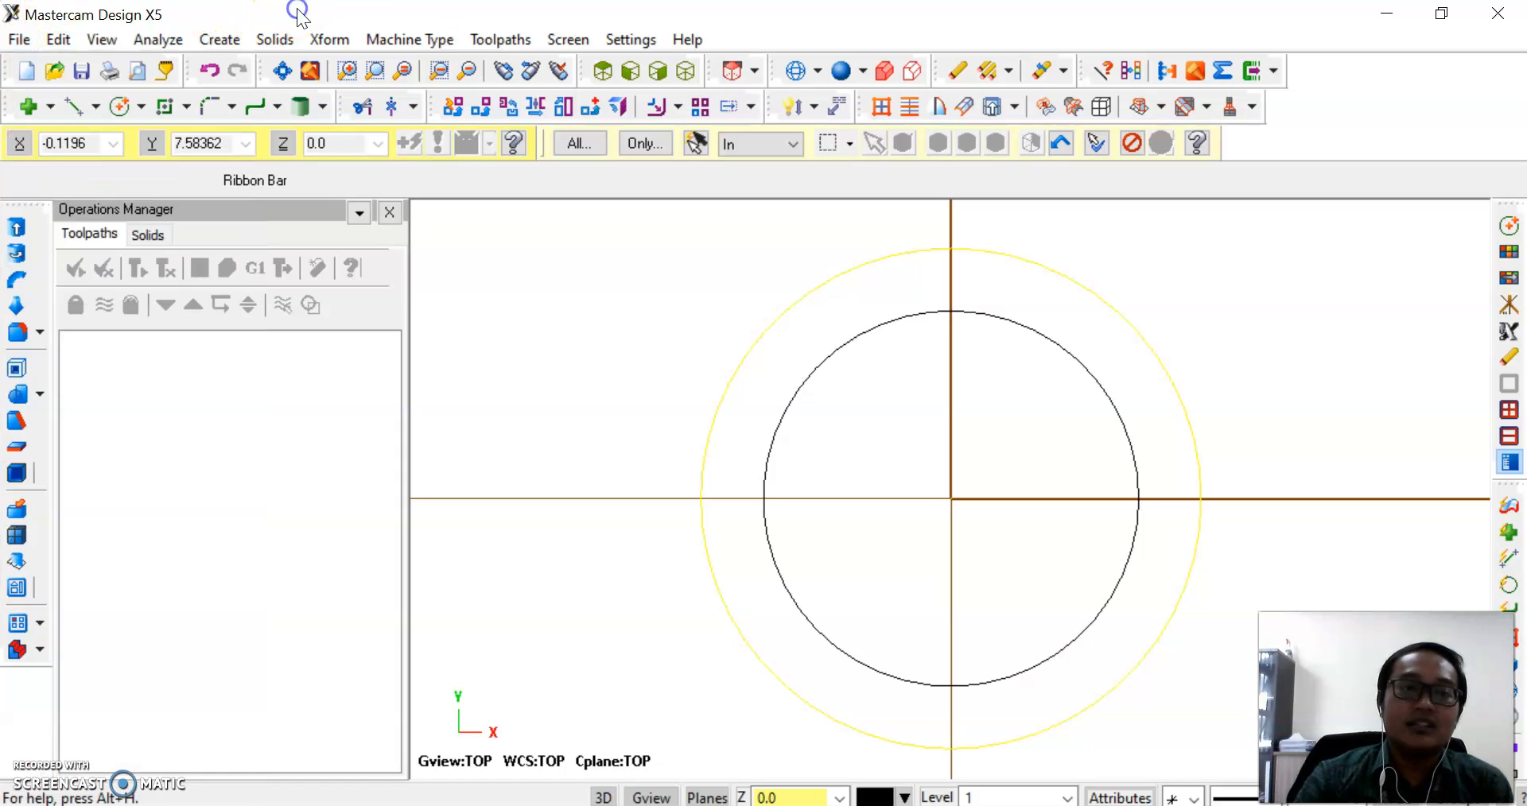
{"action": "left_click", "coordinate": [240, 41]}
{"action": "left_click", "coordinate": [234, 40]}
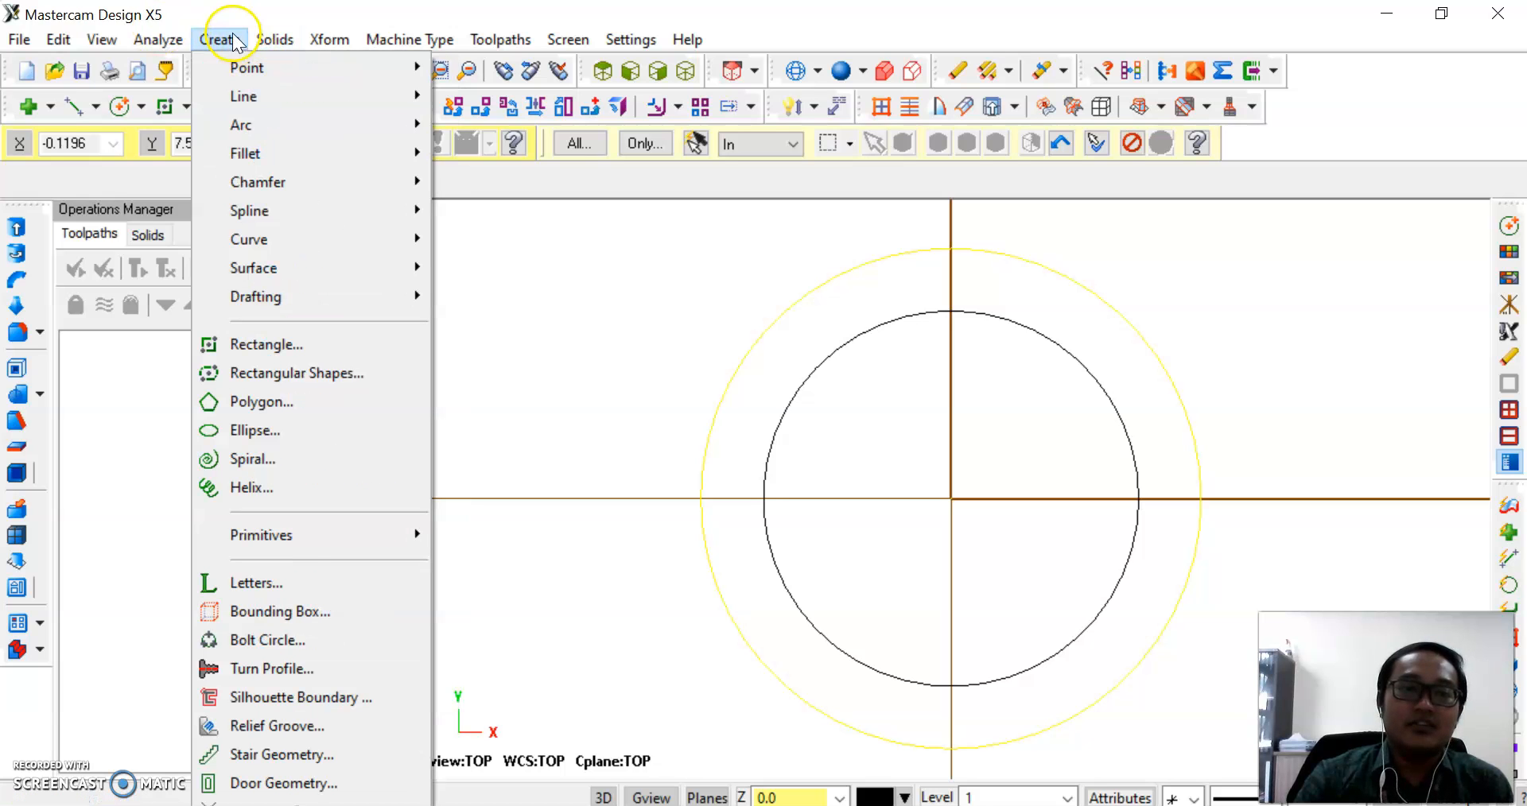
{"action": "mouse_move", "coordinate": [231, 71]}
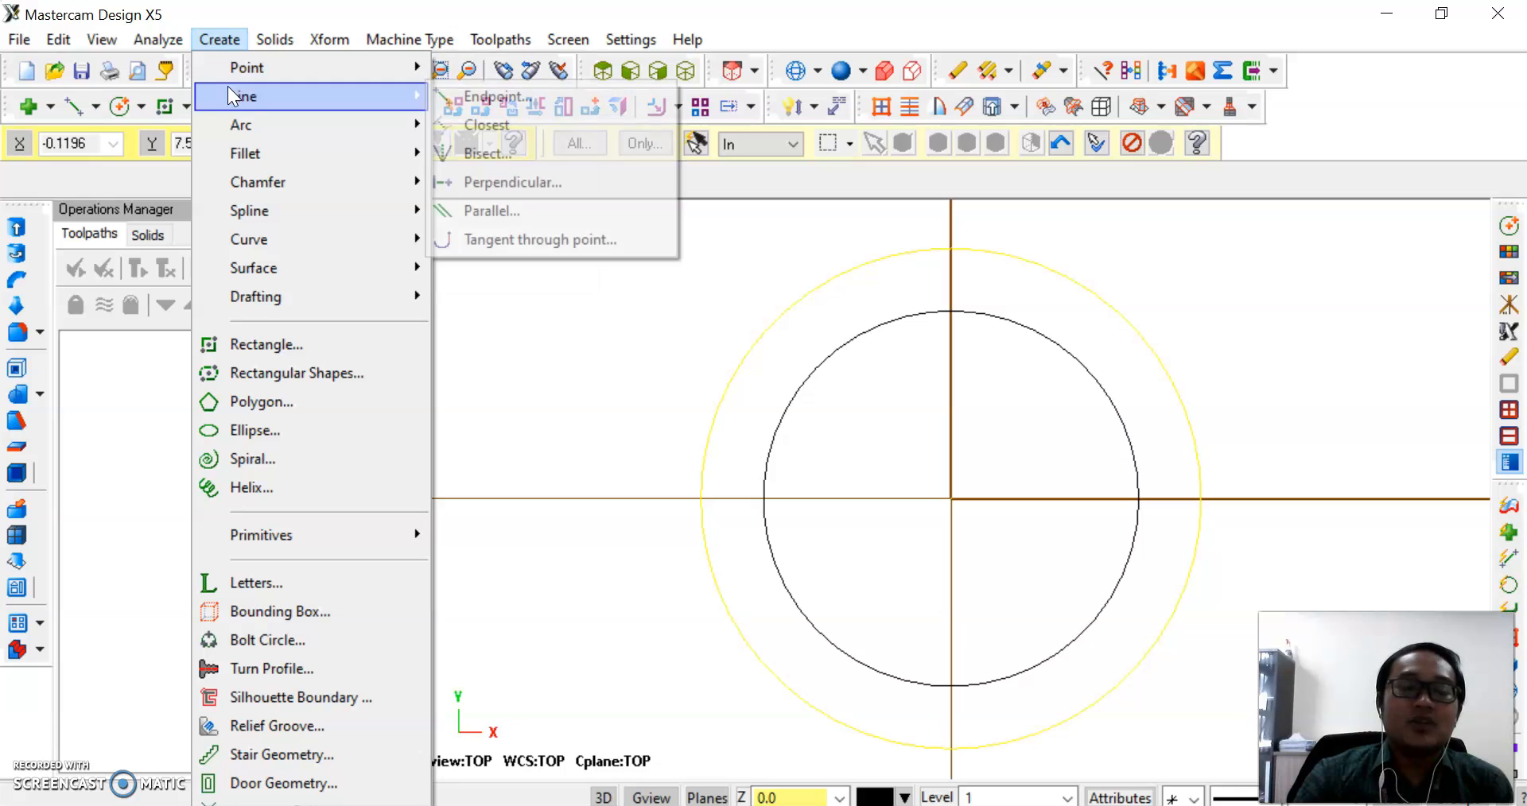
{"action": "mouse_move", "coordinate": [239, 100]}
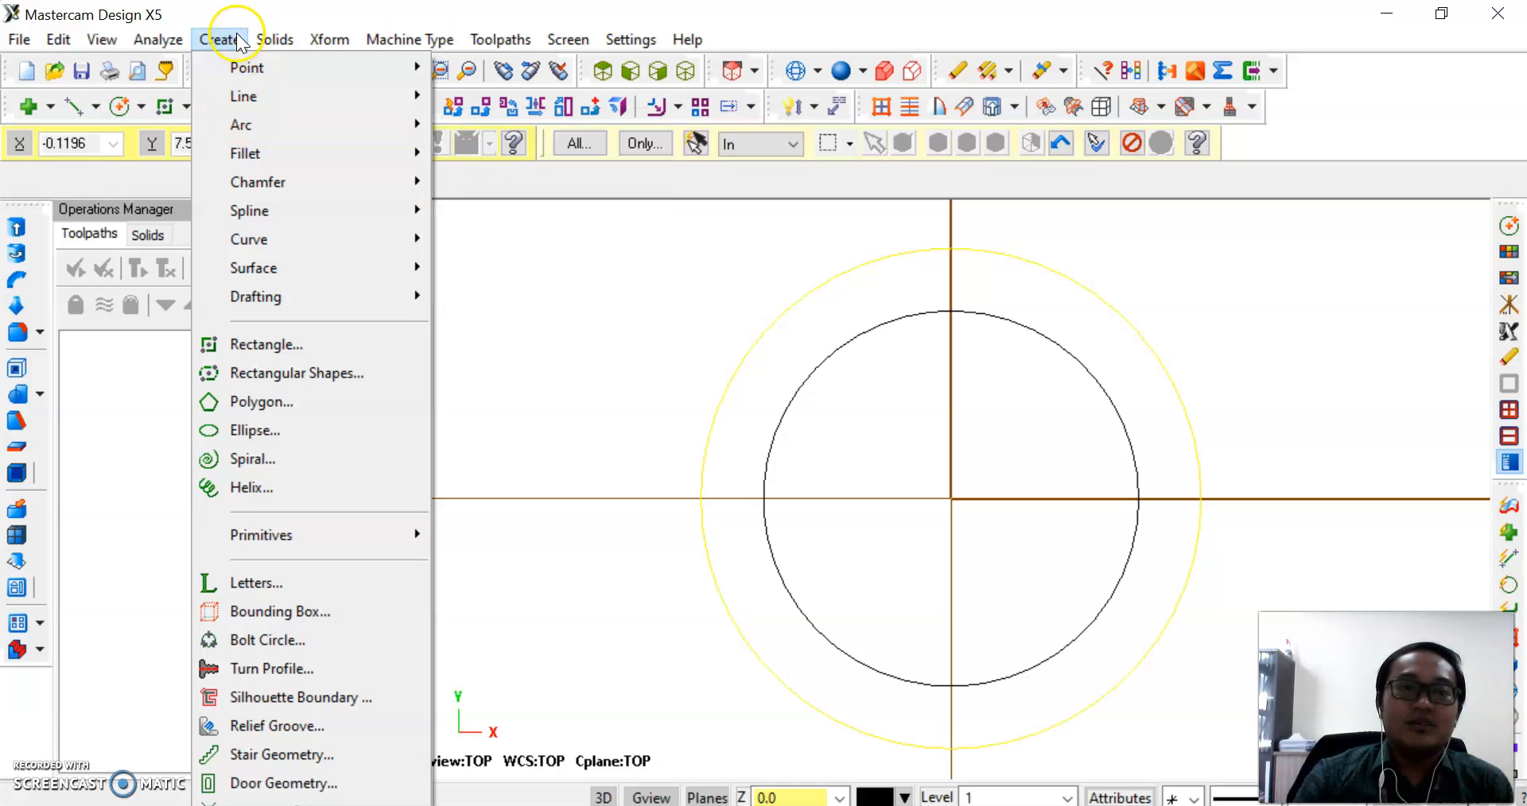
{"action": "left_click", "coordinate": [326, 39]}
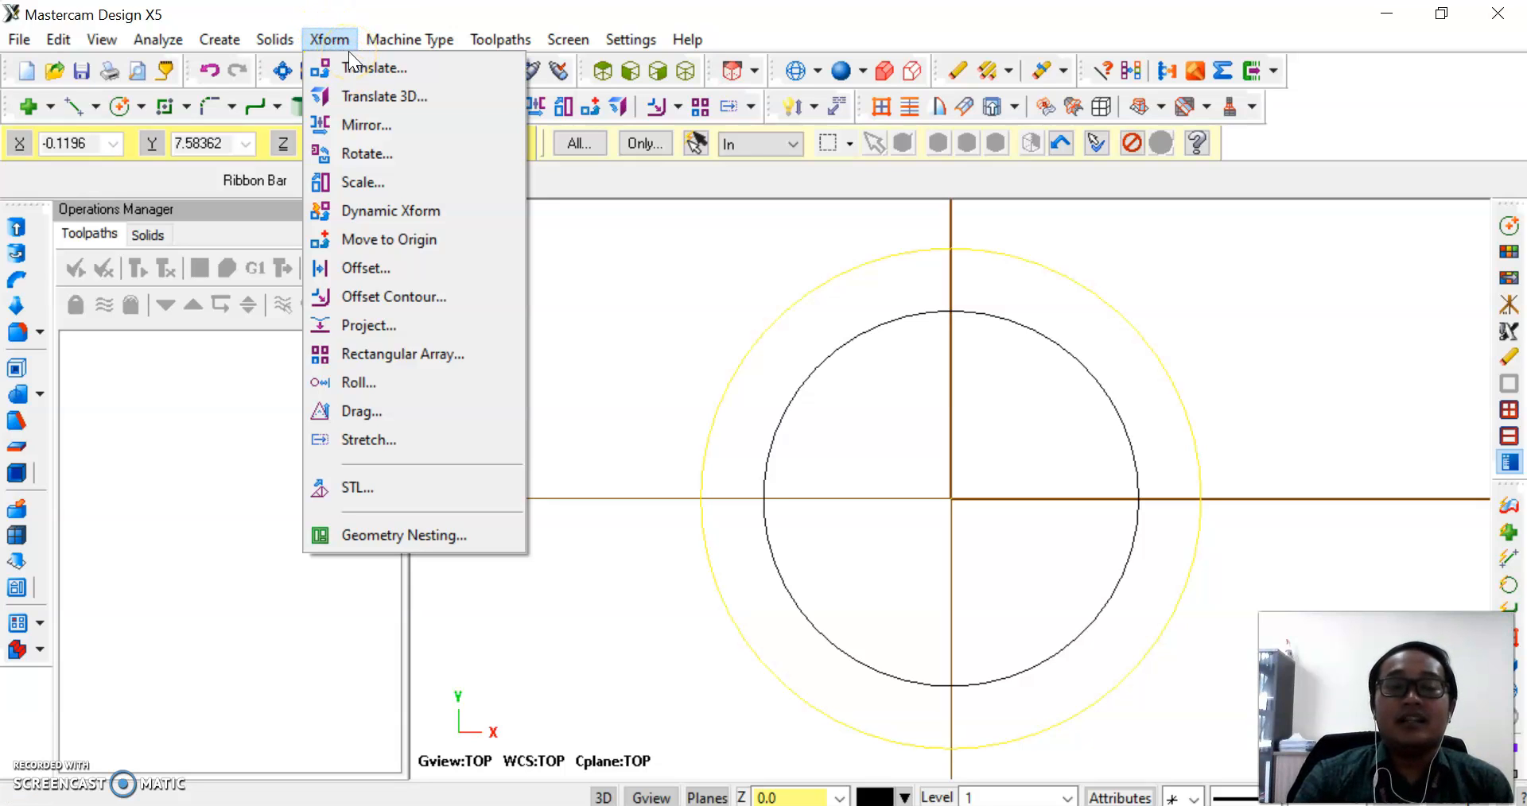
{"action": "left_click", "coordinate": [353, 65]}
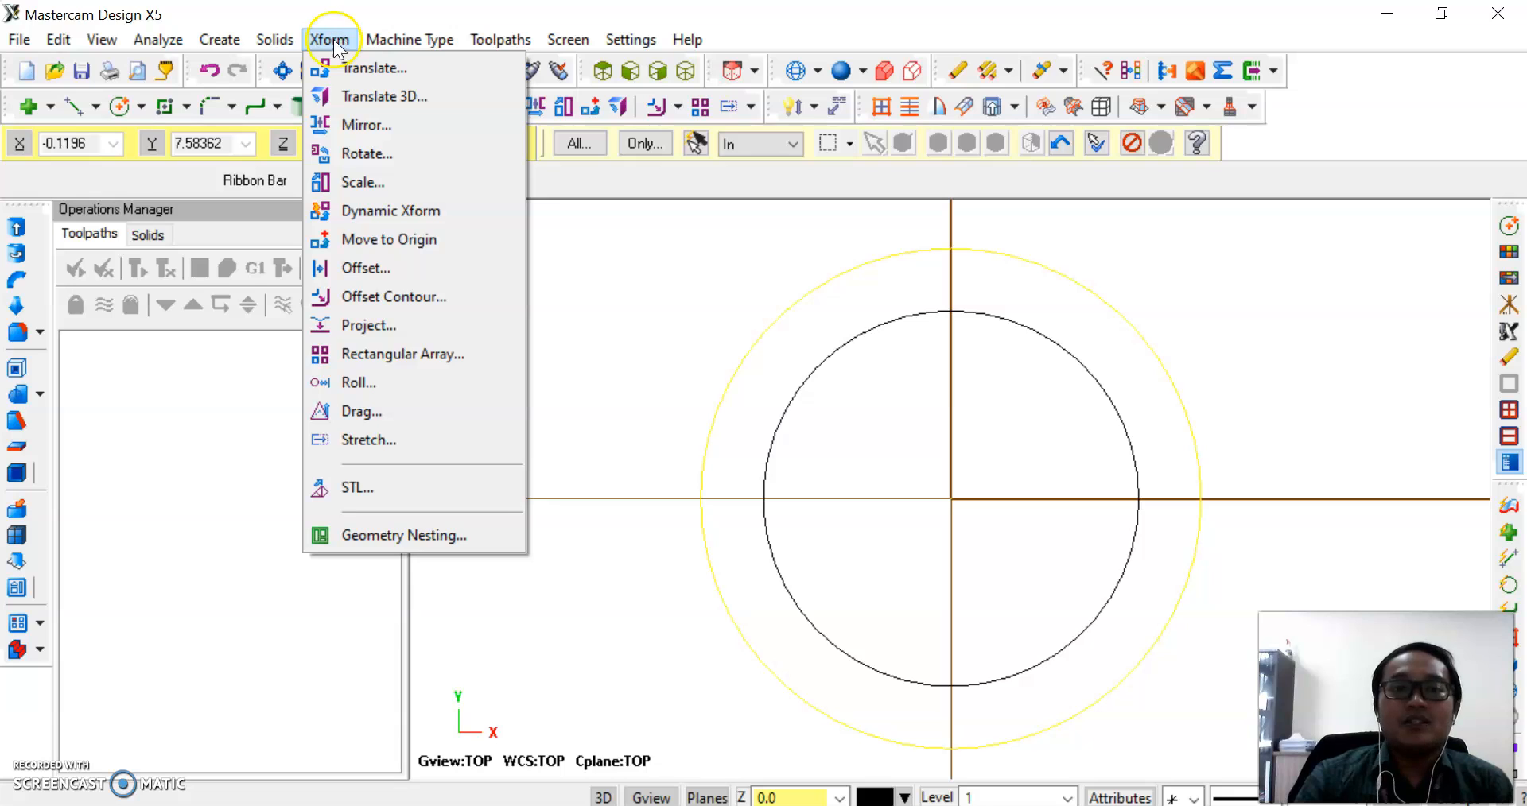
{"action": "mouse_move", "coordinate": [413, 44]}
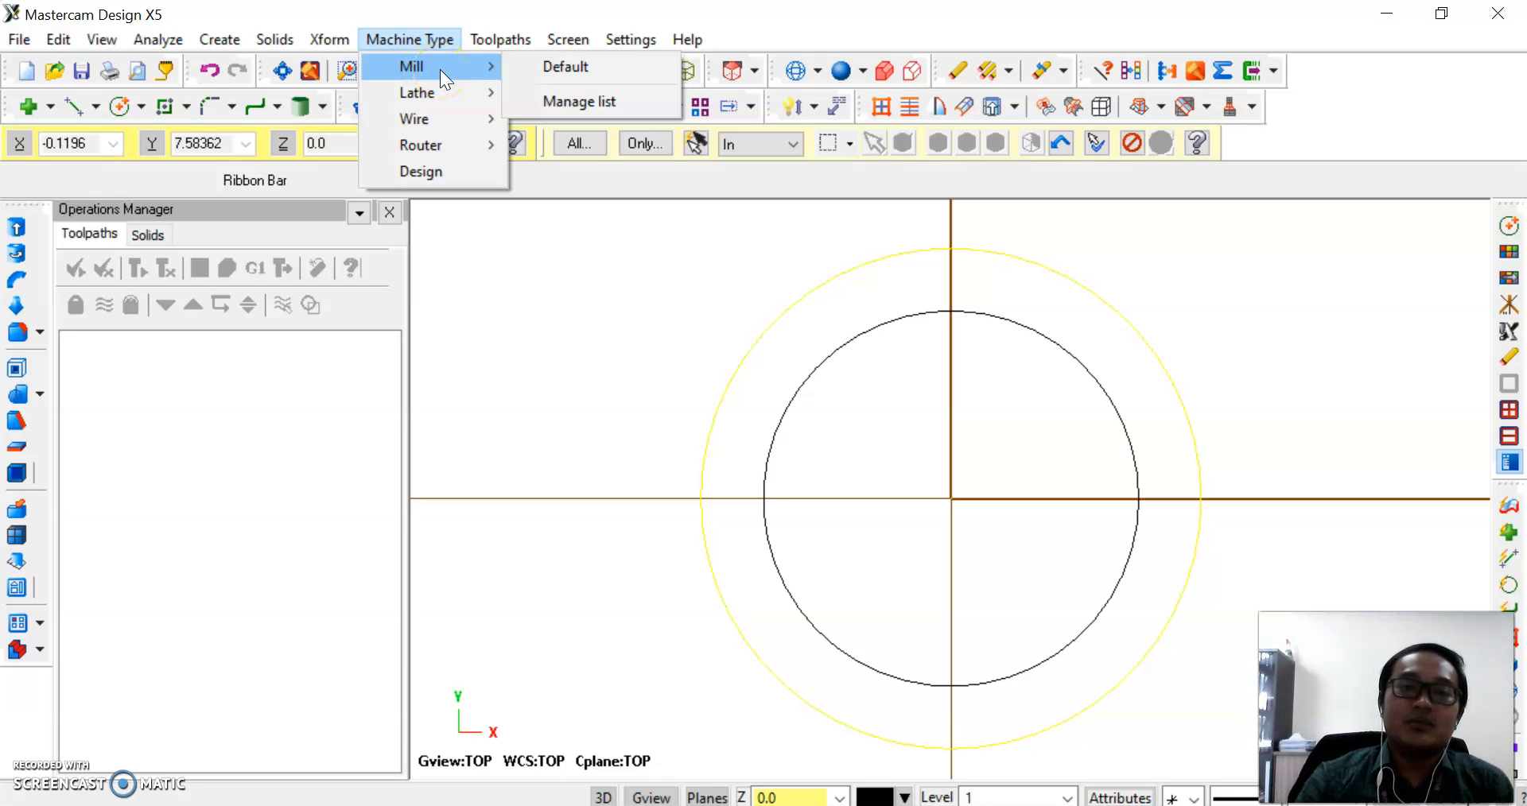
{"action": "mouse_move", "coordinate": [434, 123]}
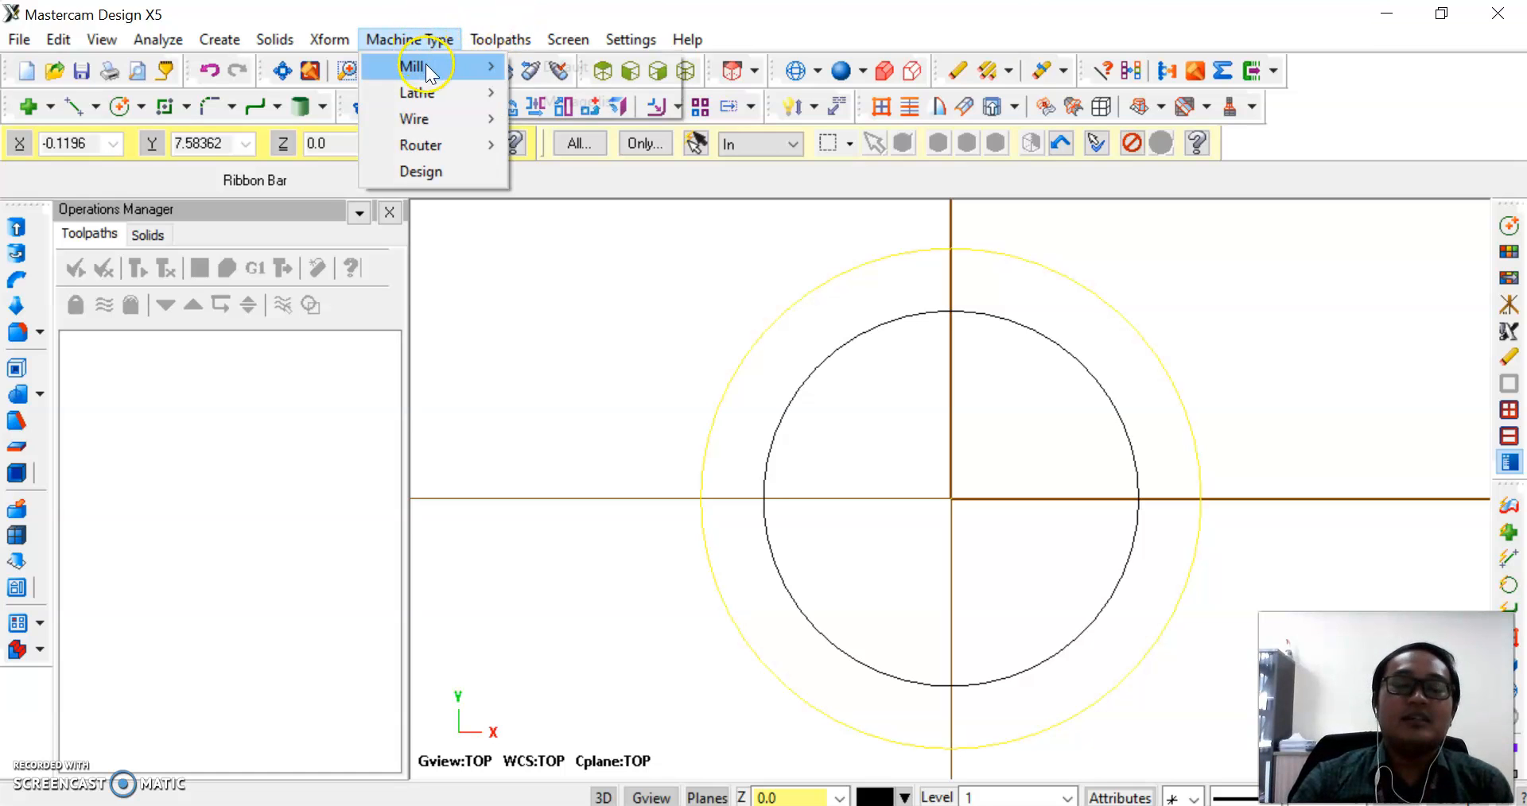
{"action": "left_click", "coordinate": [479, 38]}
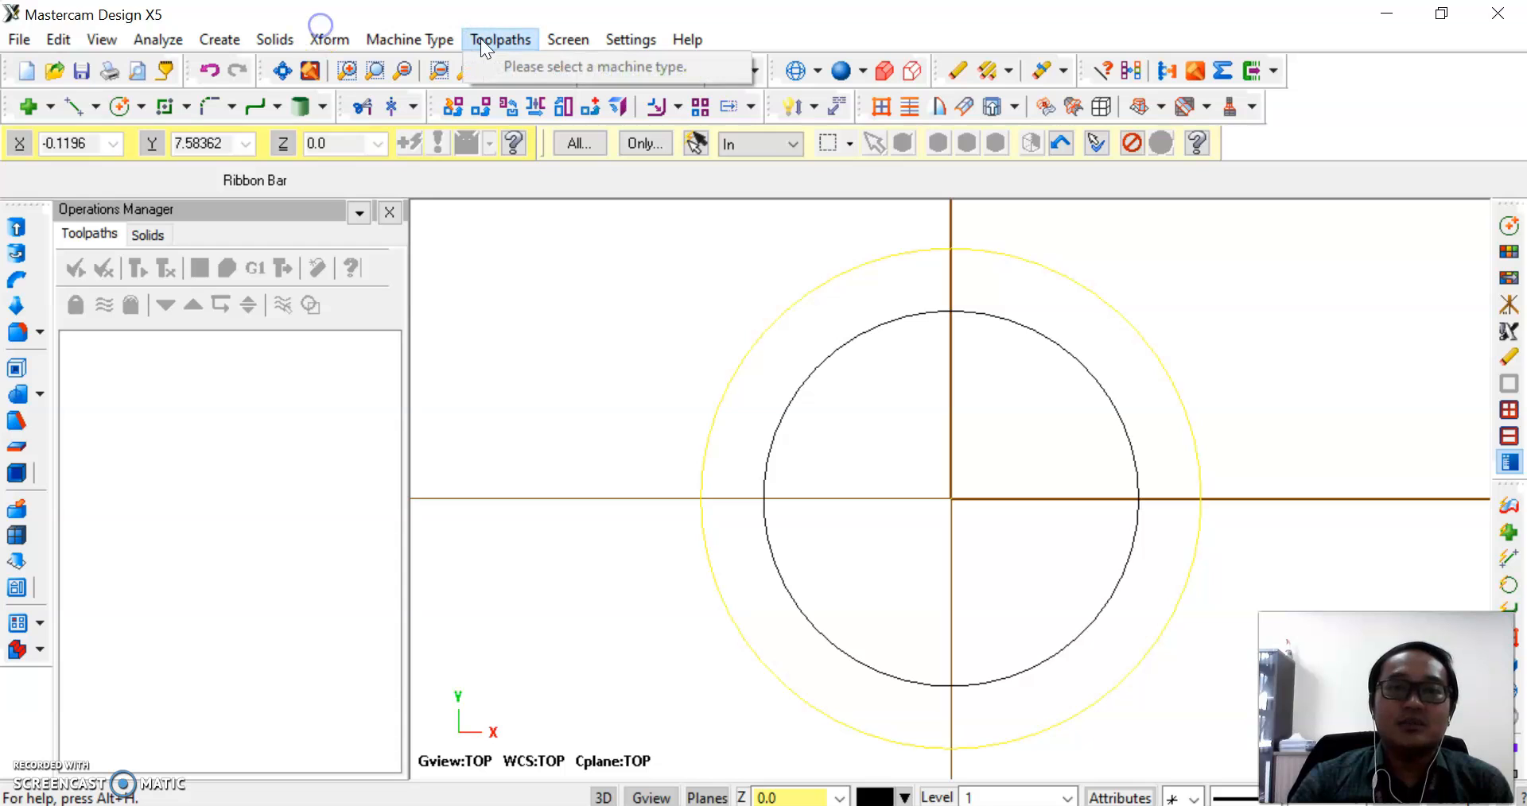
{"action": "left_click", "coordinate": [516, 38]}
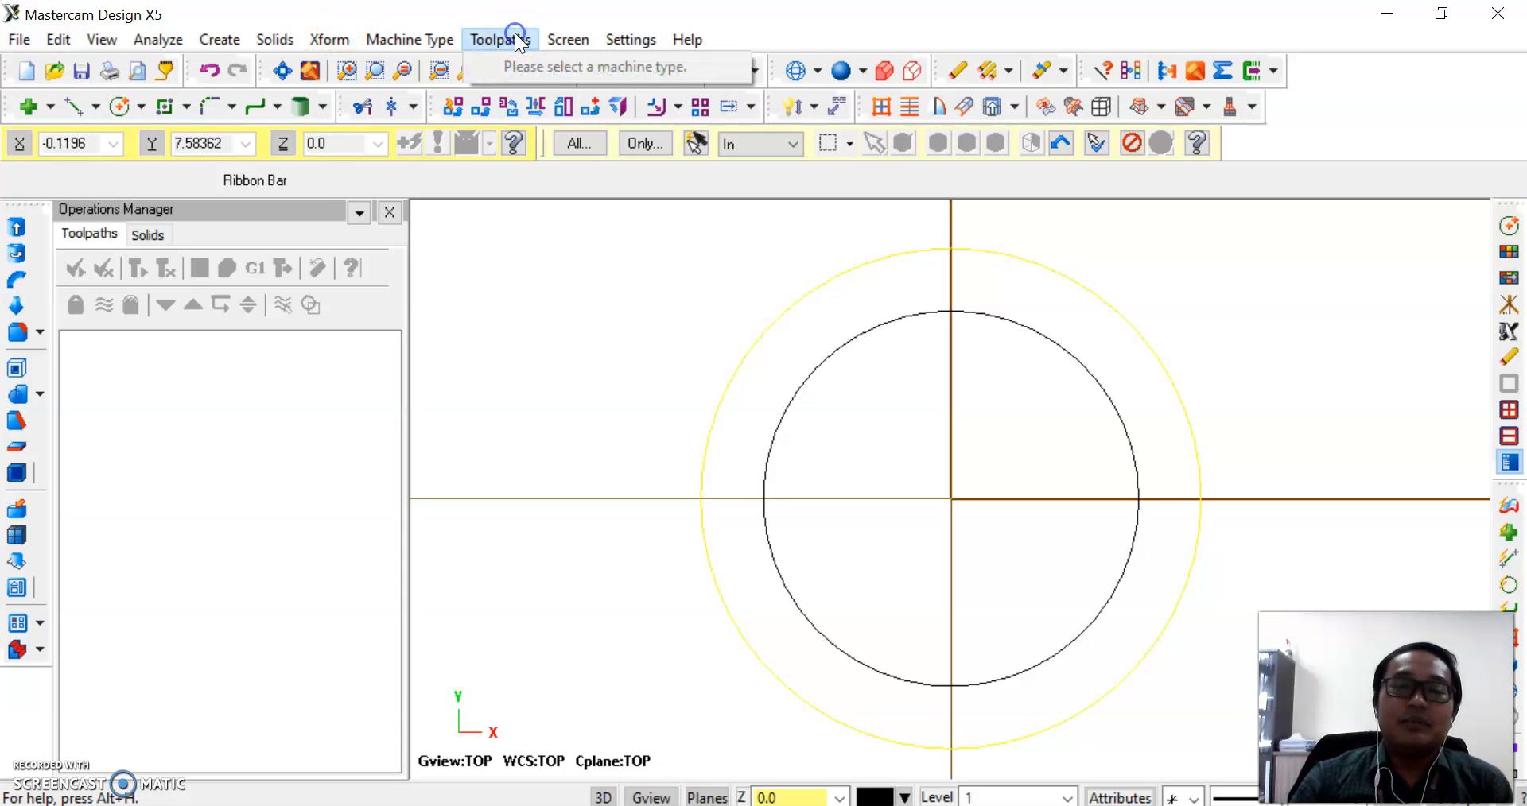
{"action": "left_click", "coordinate": [425, 38]}
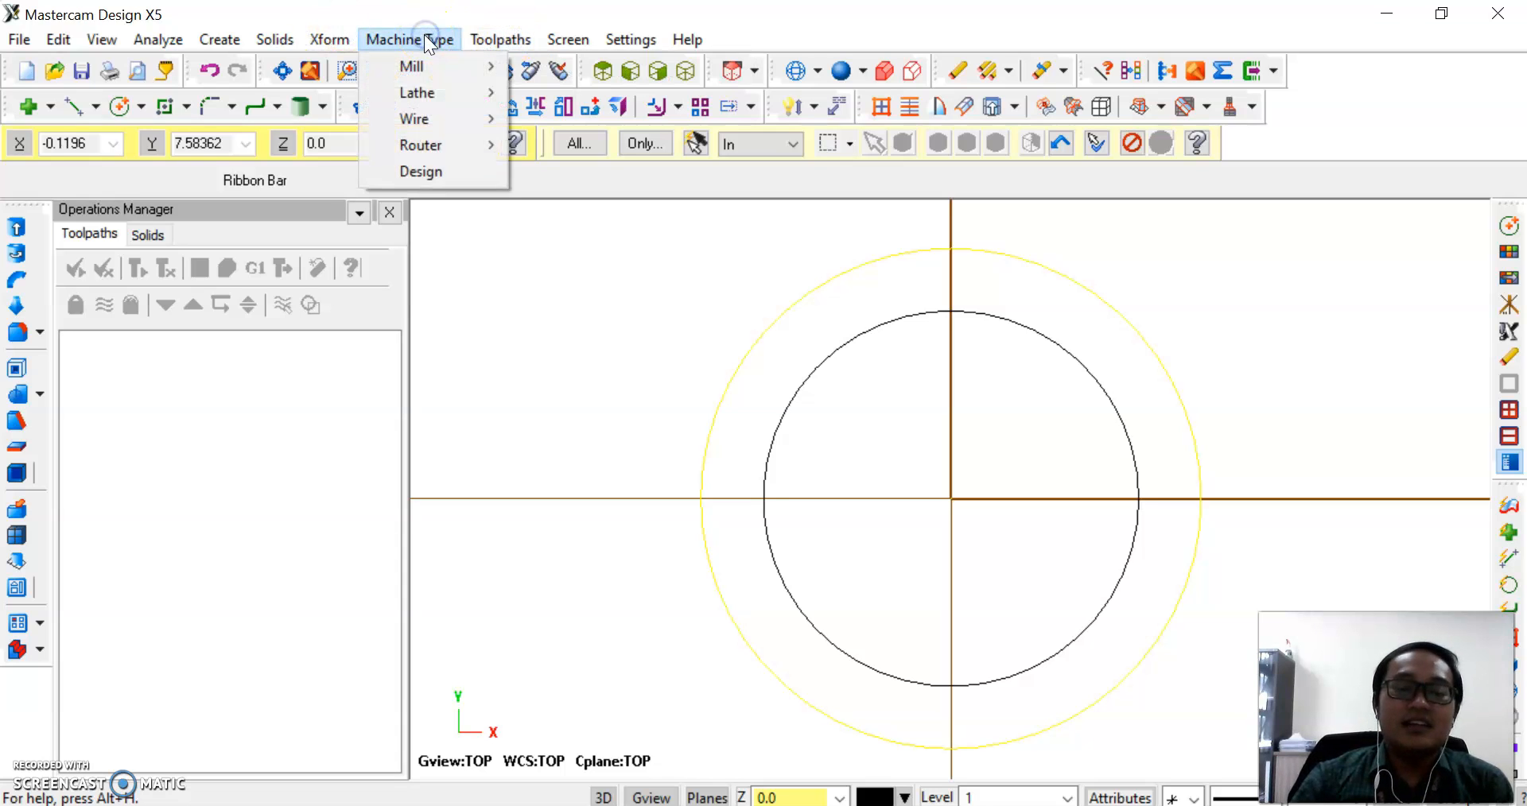
{"action": "mouse_move", "coordinate": [415, 66]}
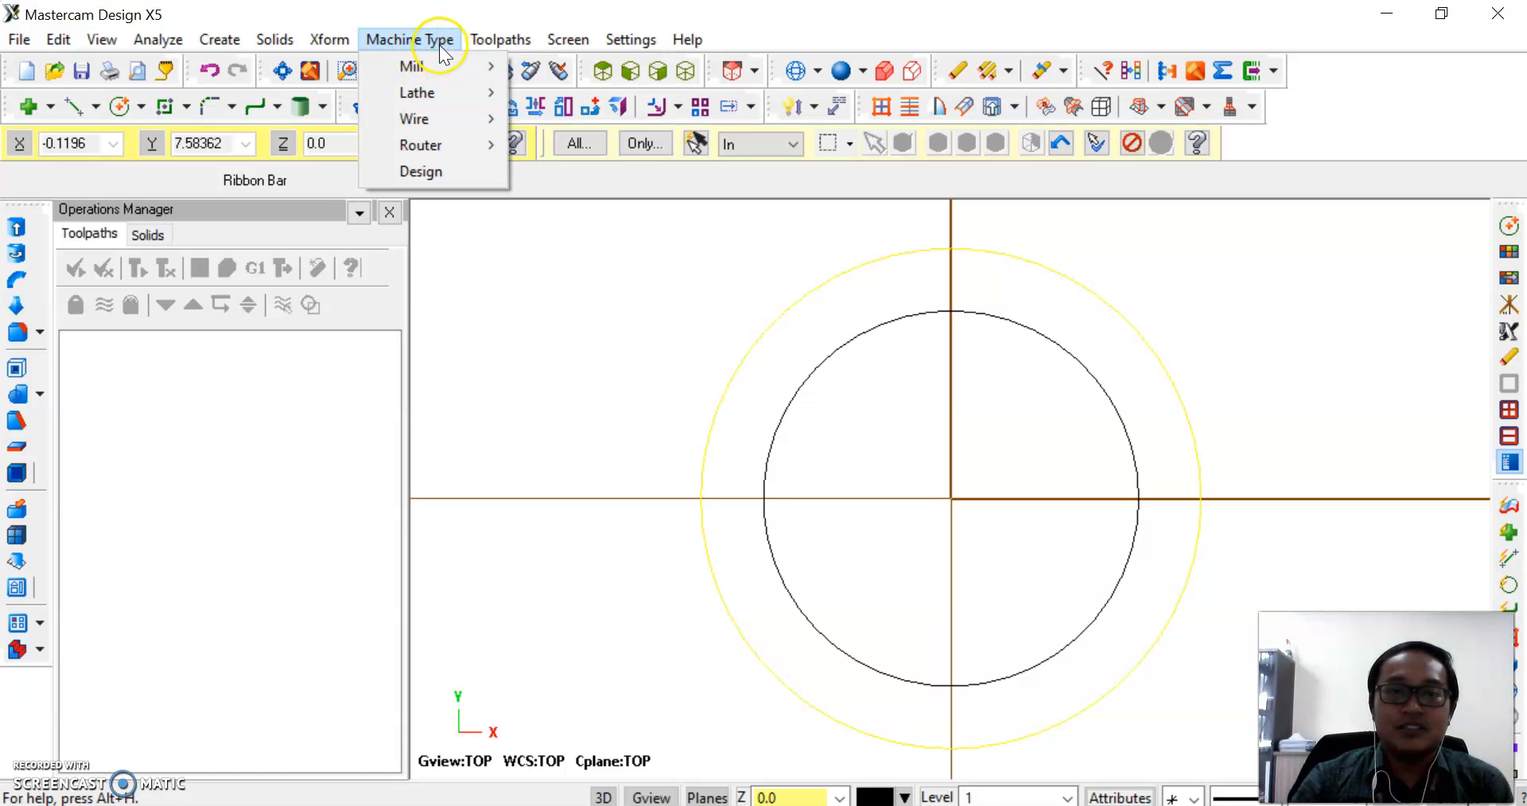
{"action": "mouse_move", "coordinate": [496, 32]}
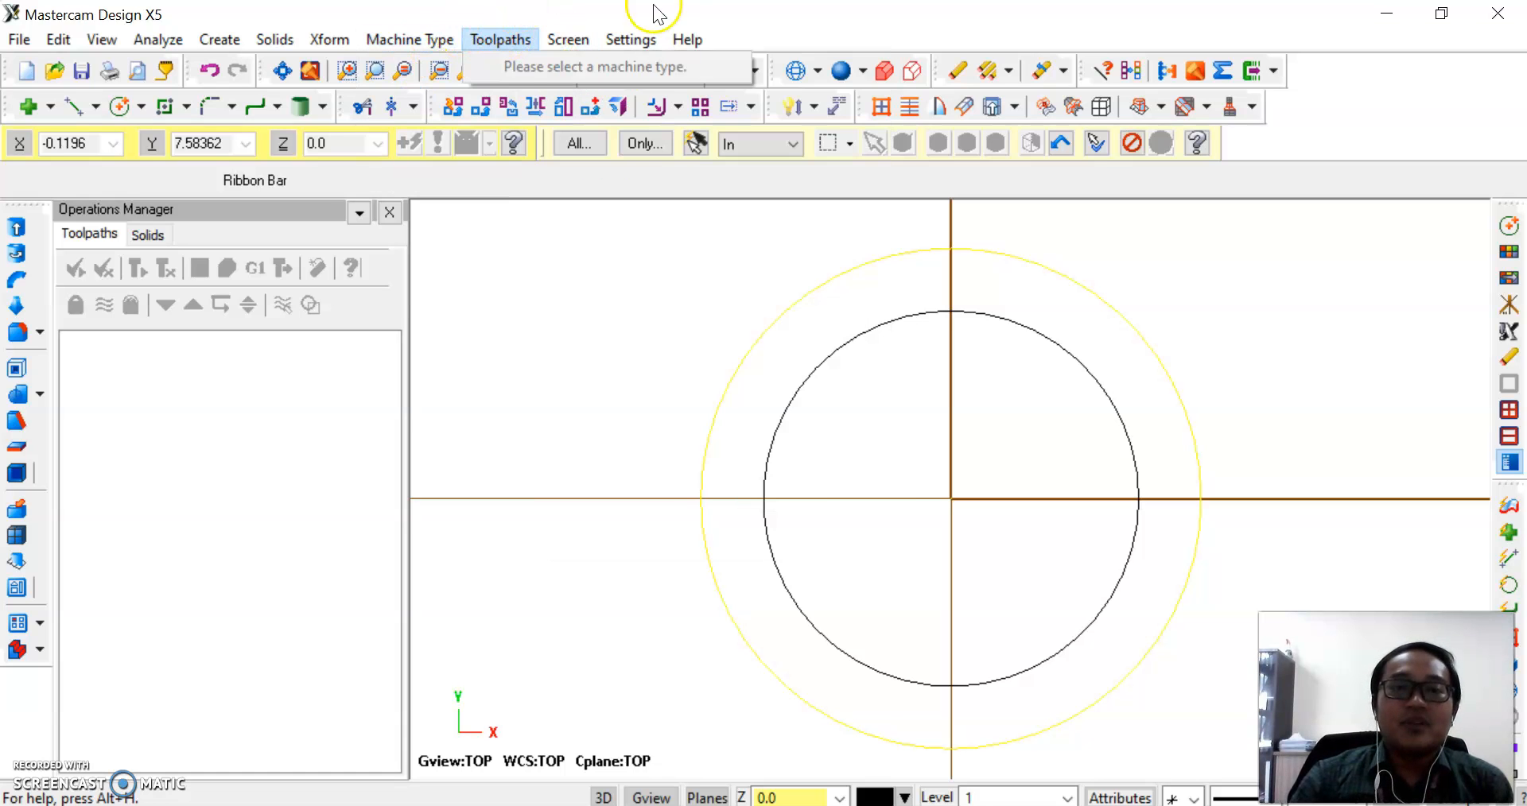
- Open the system configuration's color settings and select the graphics background color entry
{"action": "mouse_move", "coordinate": [627, 39]}
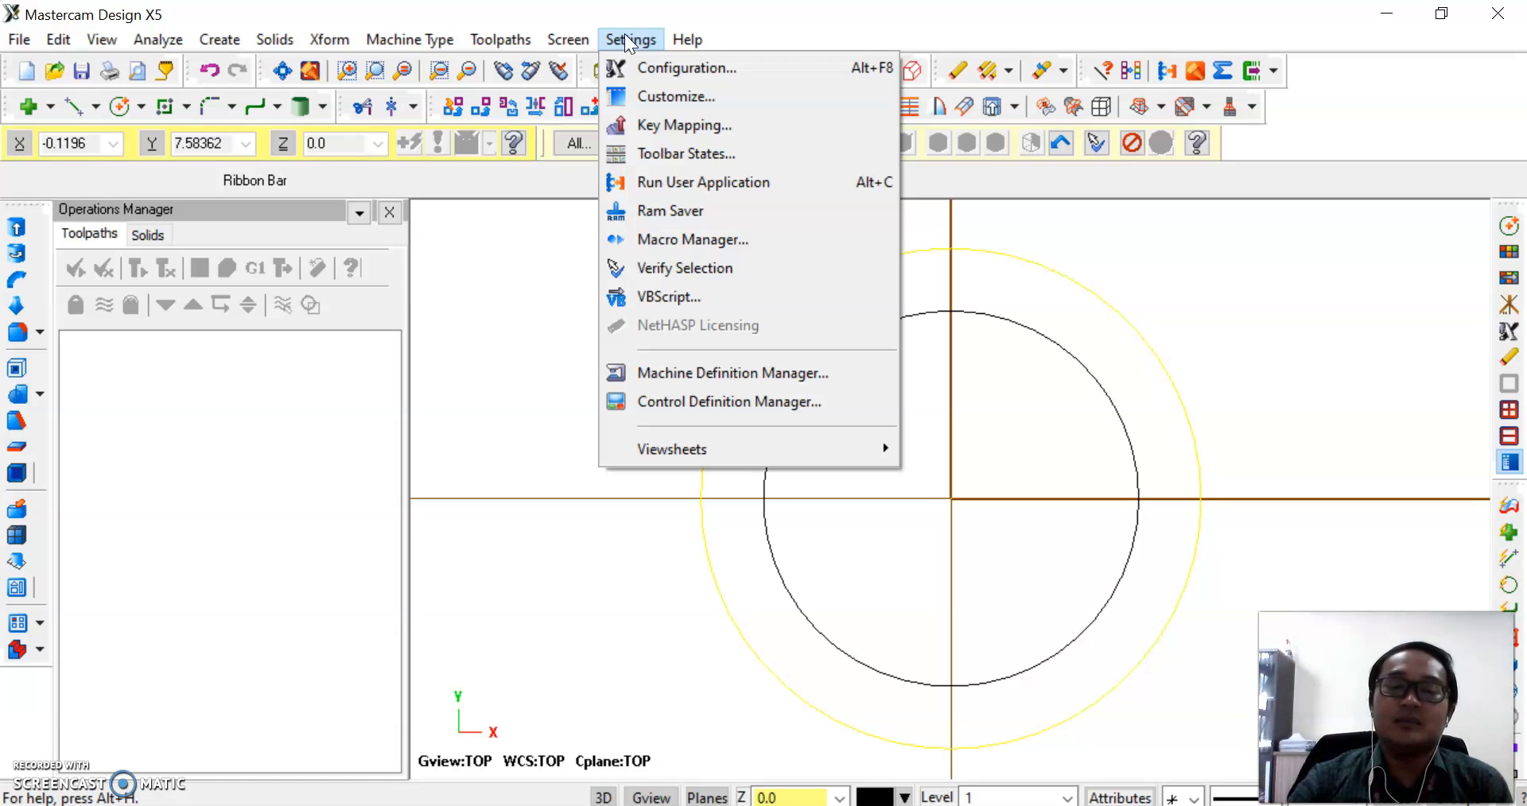
{"action": "left_click", "coordinate": [684, 67]}
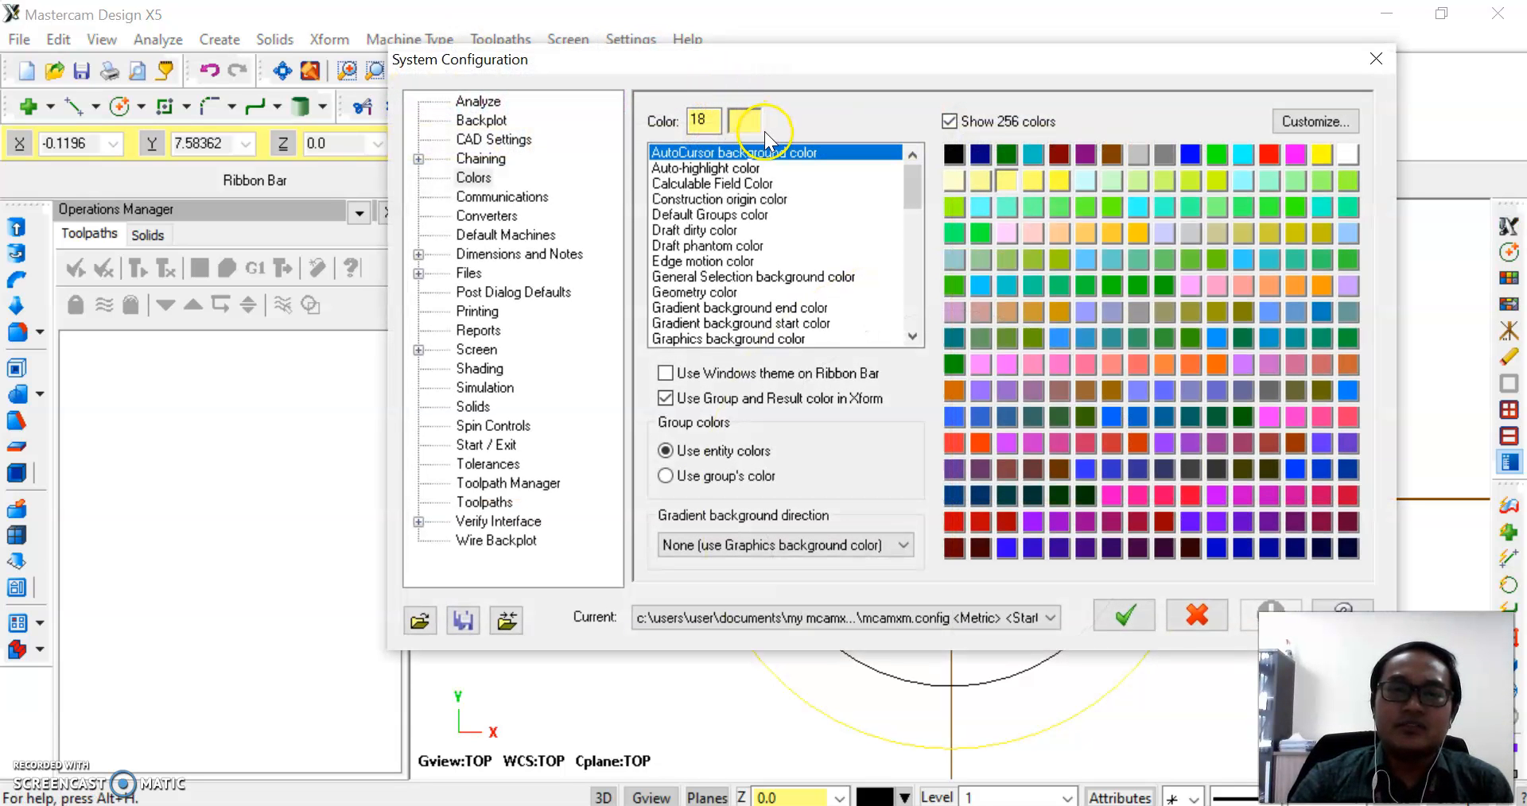
{"action": "left_click_drag", "start_coordinate": [894, 65], "coordinate": [734, 68]}
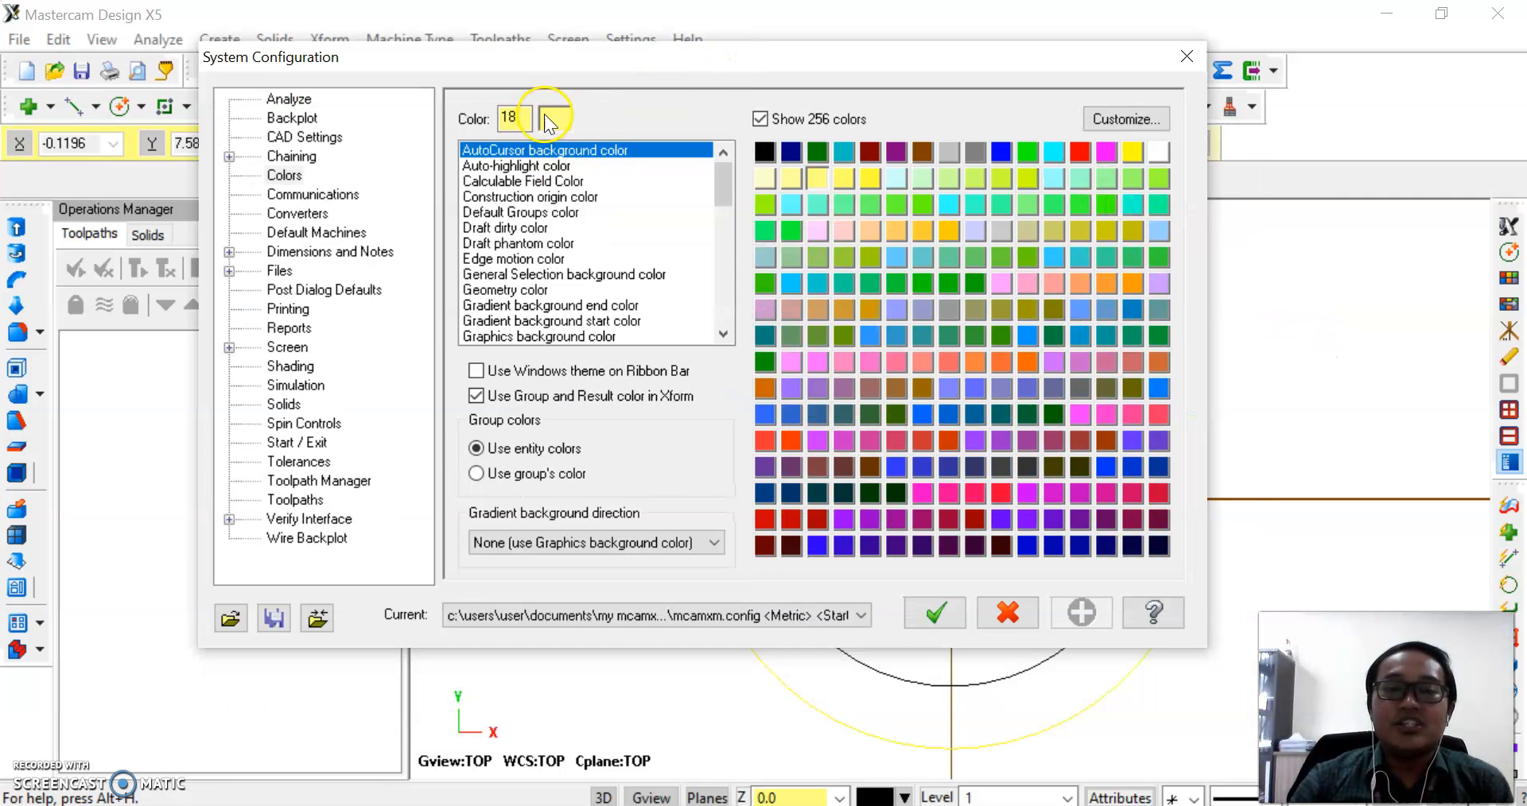
{"action": "left_click_drag", "start_coordinate": [722, 187], "coordinate": [722, 196]}
{"action": "left_click", "coordinate": [561, 291]}
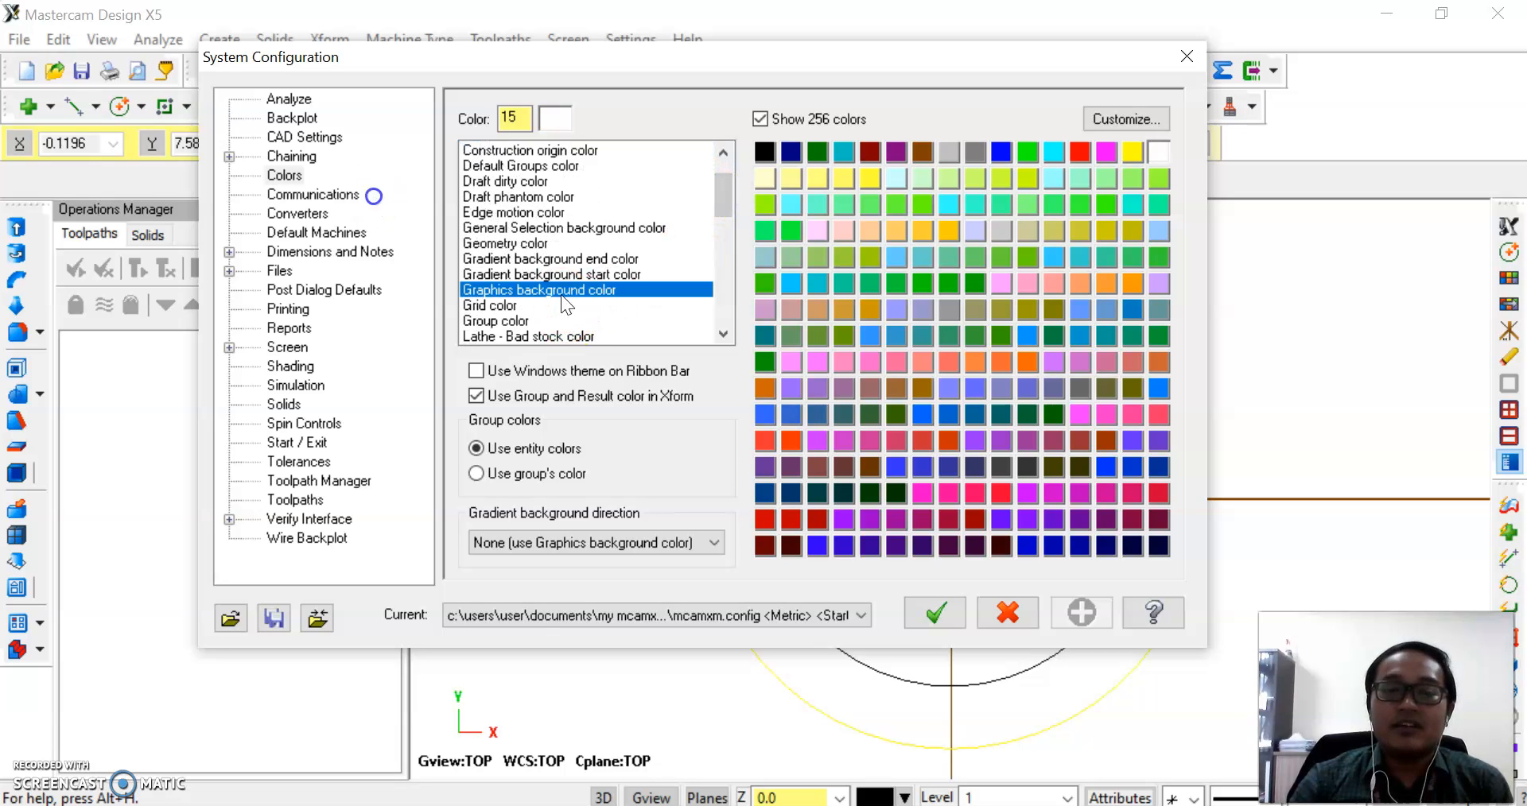
{"action": "scroll", "coordinate": [557, 214], "scroll_direction": "up", "scroll_amount": 1}
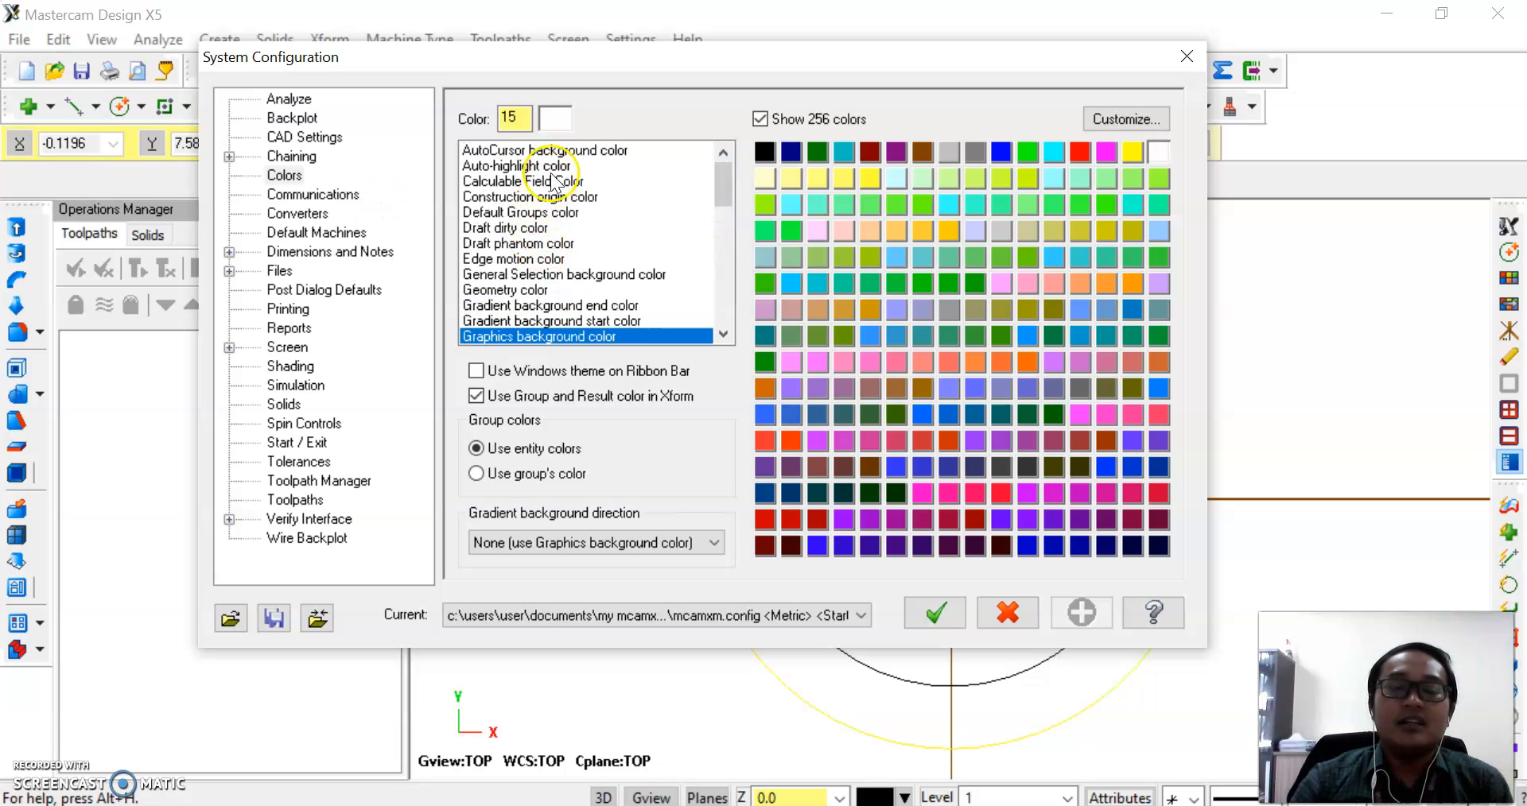
{"action": "left_click_drag", "start_coordinate": [658, 58], "coordinate": [659, 133]}
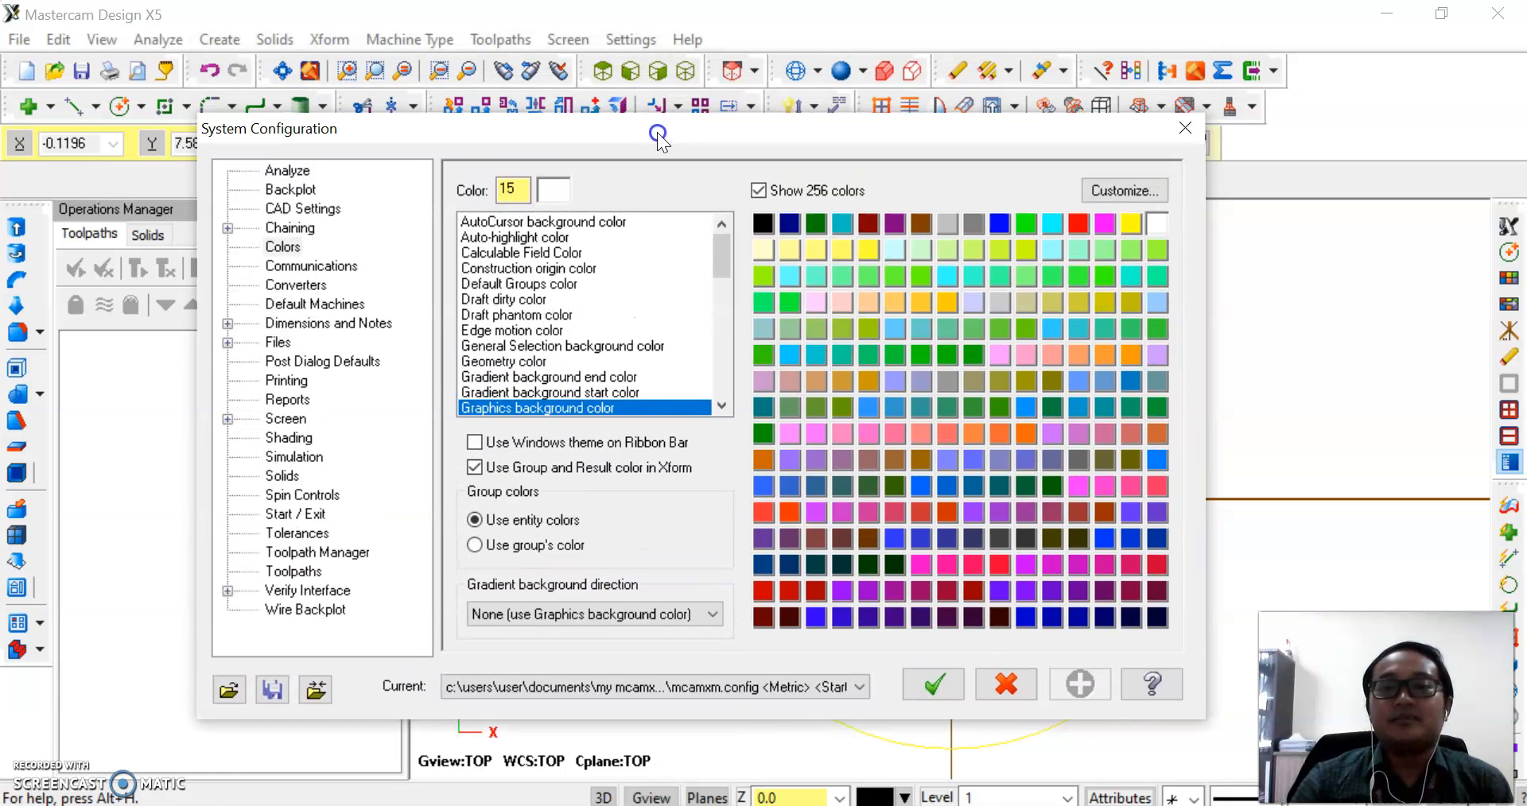
{"action": "mouse_move", "coordinate": [719, 251]}
{"action": "left_mouse_down"}
{"action": "mouse_move", "coordinate": [721, 264]}
{"action": "mouse_move", "coordinate": [724, 235]}
{"action": "left_mouse_up"}
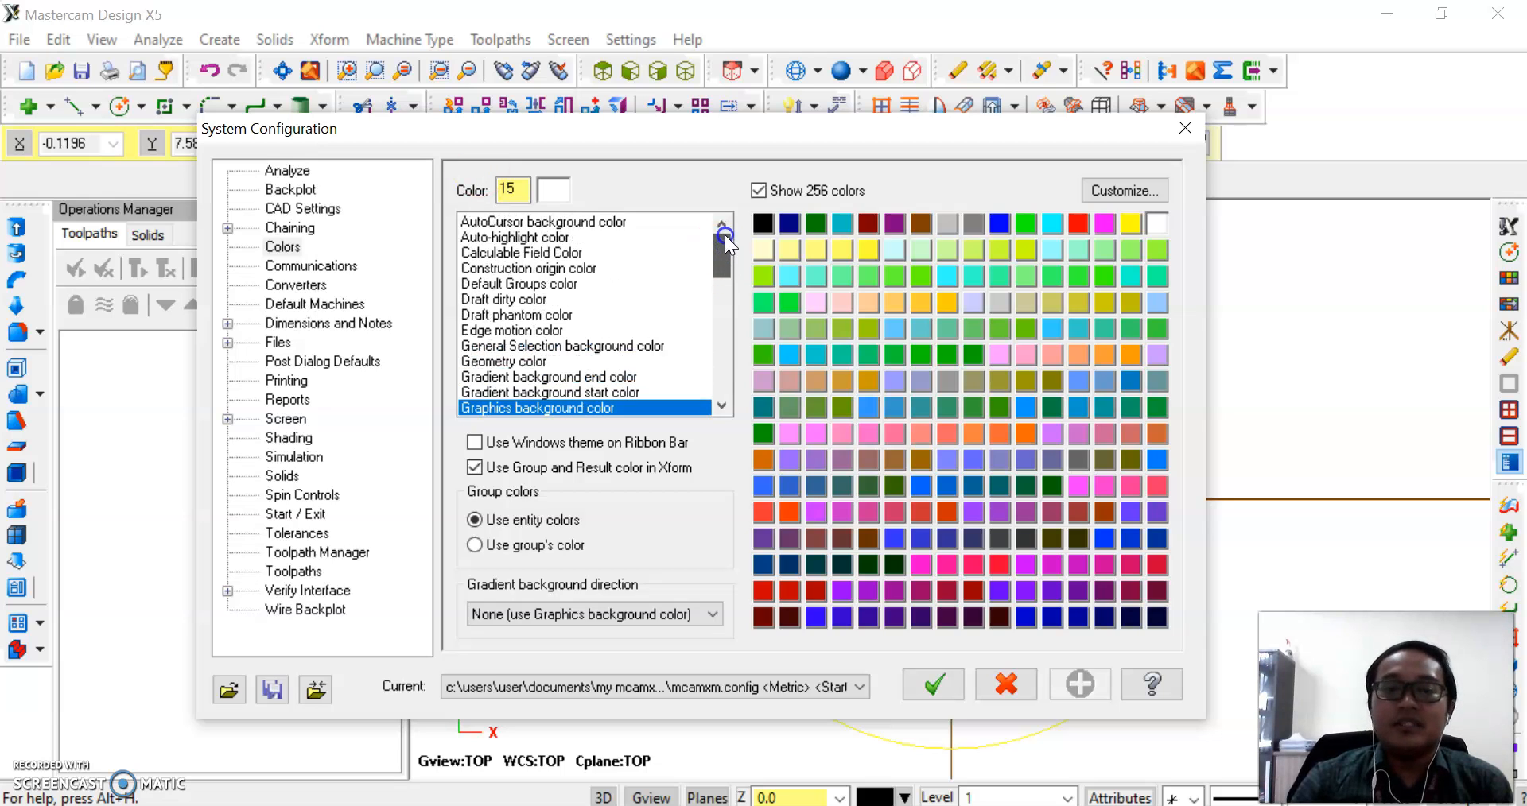
{"action": "left_click_drag", "start_coordinate": [669, 131], "coordinate": [640, 173]}
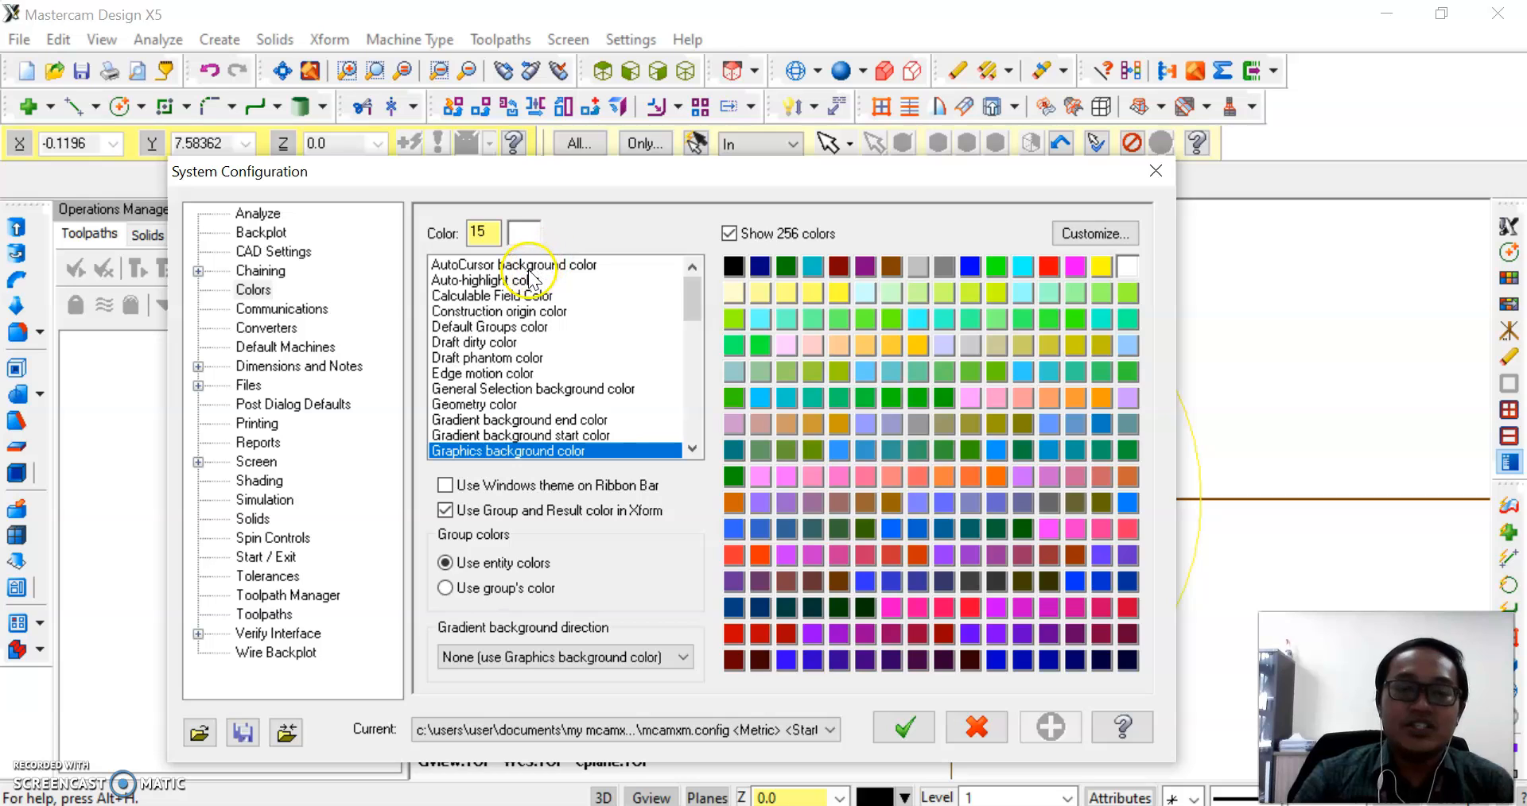
{"action": "scroll", "coordinate": [560, 338], "scroll_direction": "down", "scroll_amount": 2}
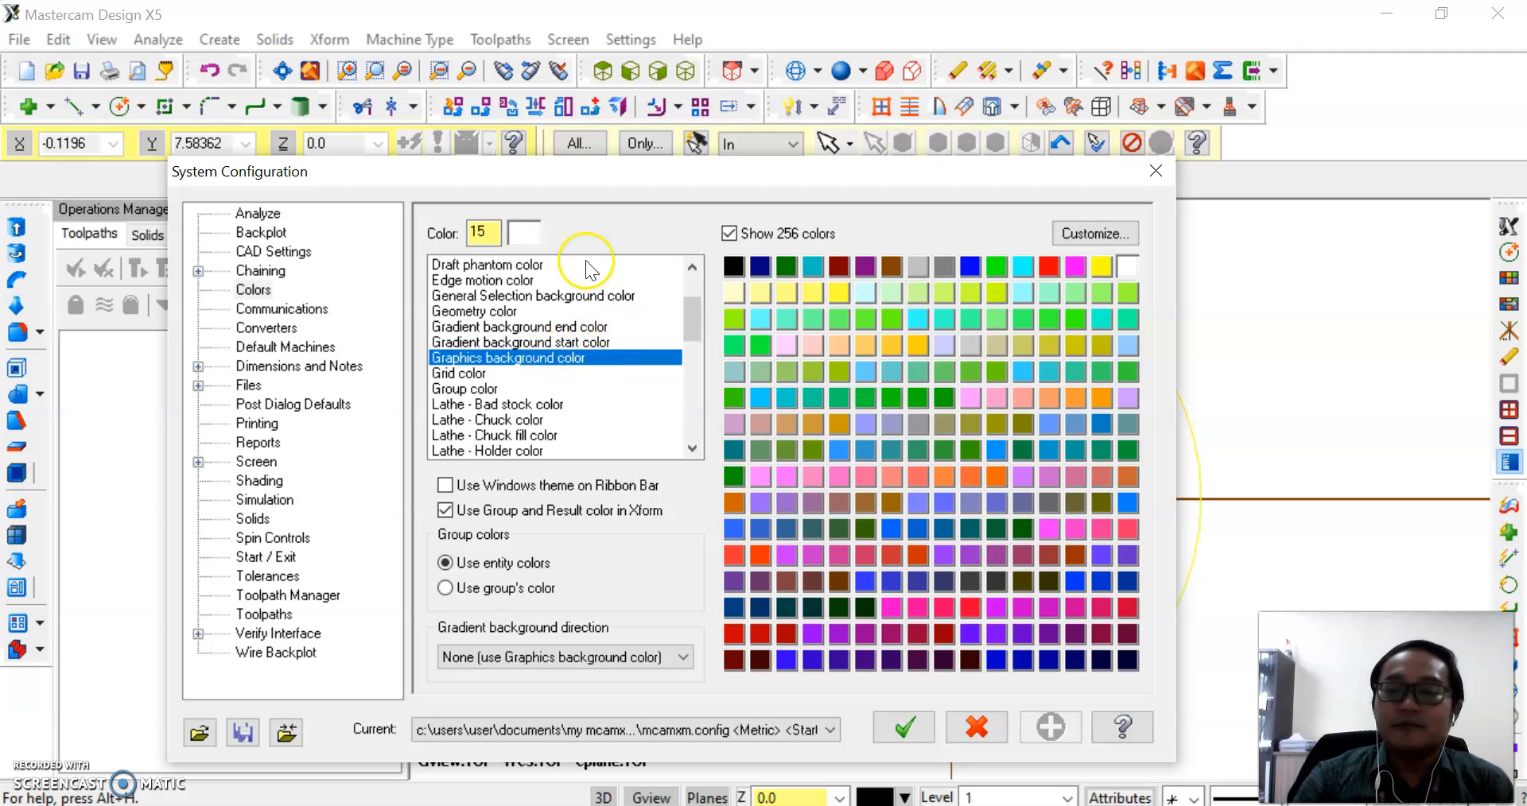
{"action": "left_click_drag", "start_coordinate": [626, 176], "coordinate": [504, 48]}
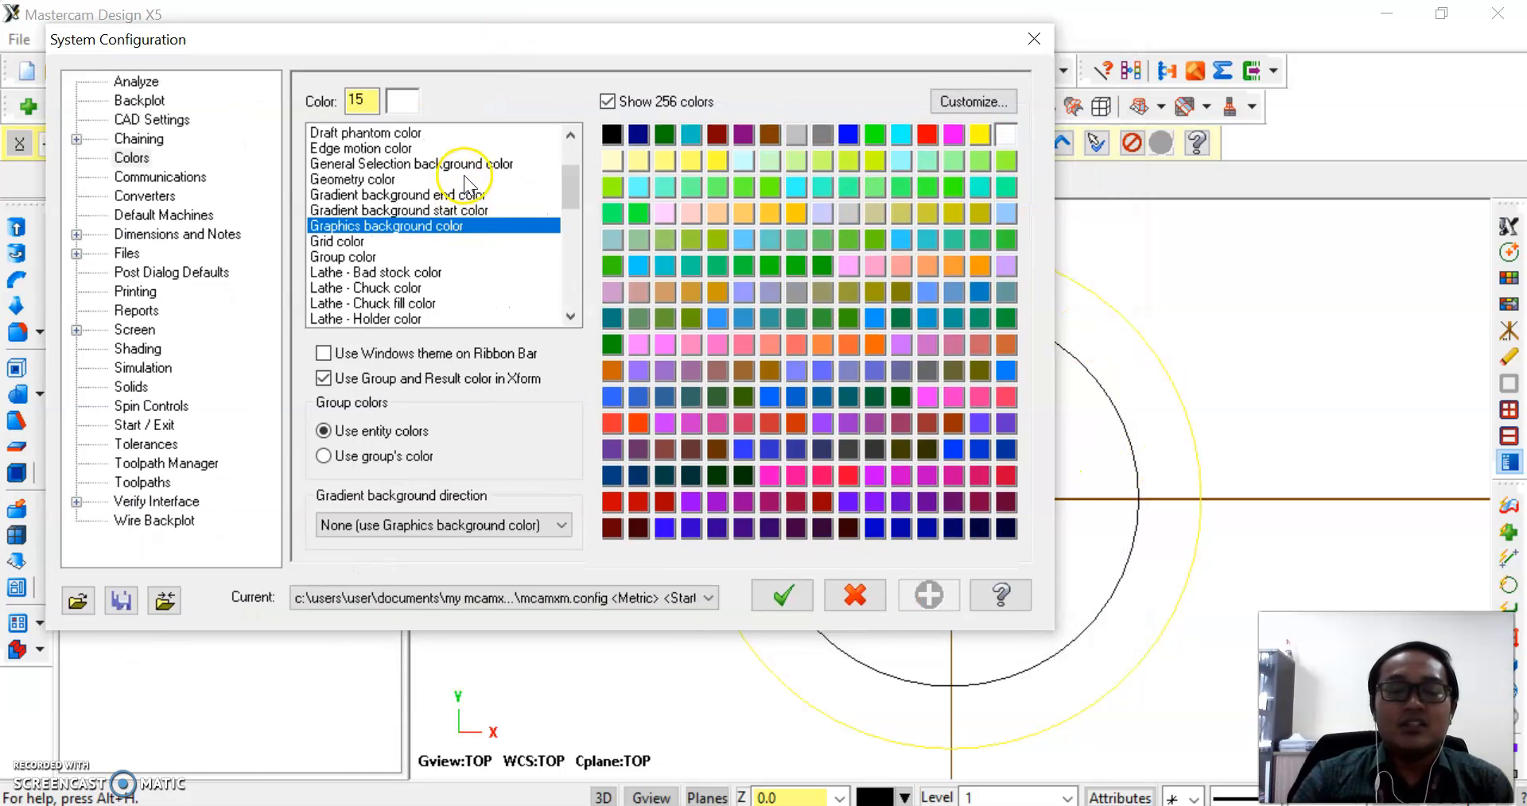
- Set the graphics background color number to 252
{"action": "left_click", "coordinate": [366, 99]}
{"action": "key", "text": "BackSpace"}
{"action": "key", "text": "BackSpace"}
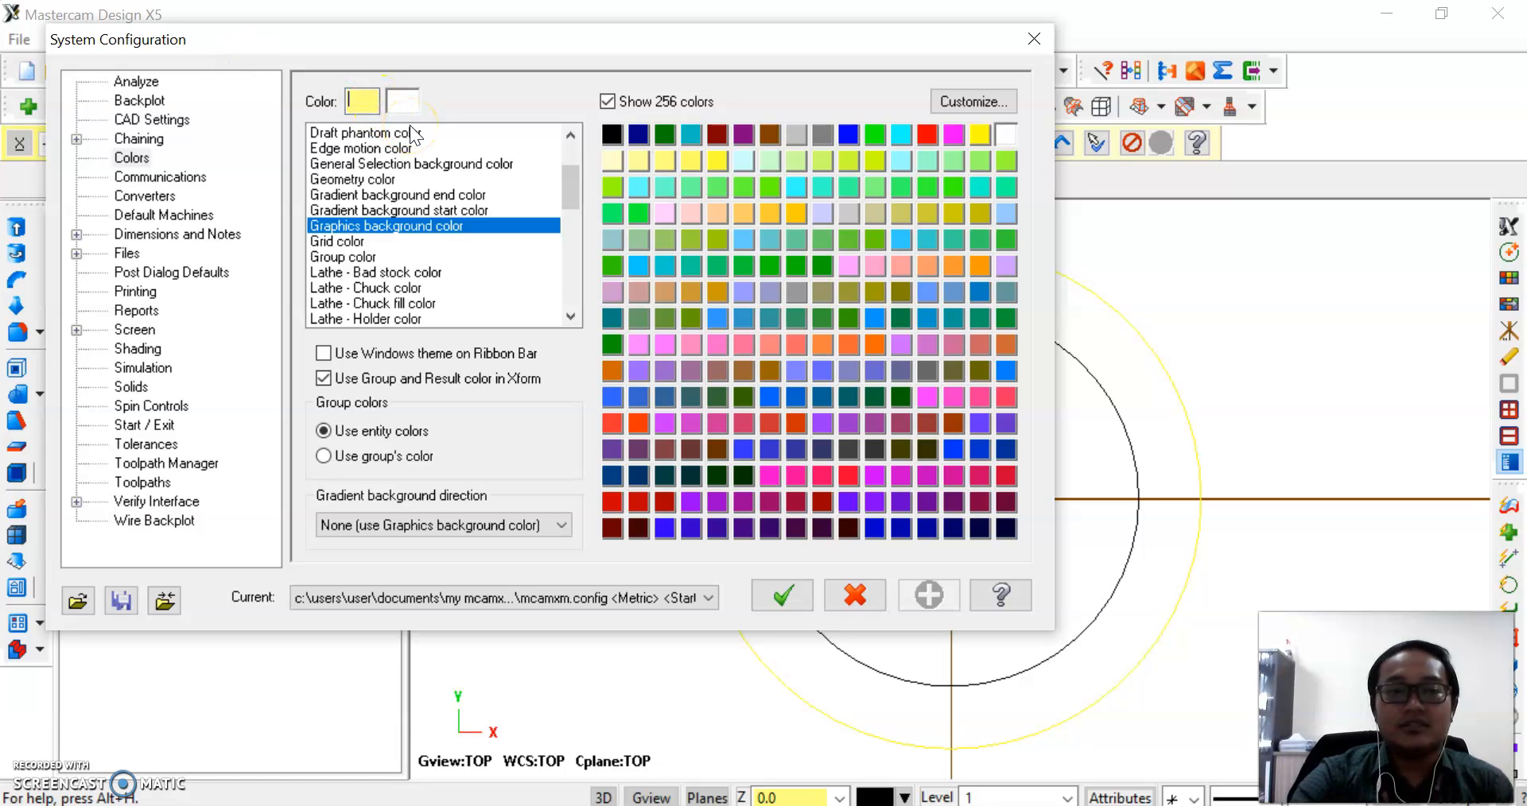
{"action": "type", "text": "252"}
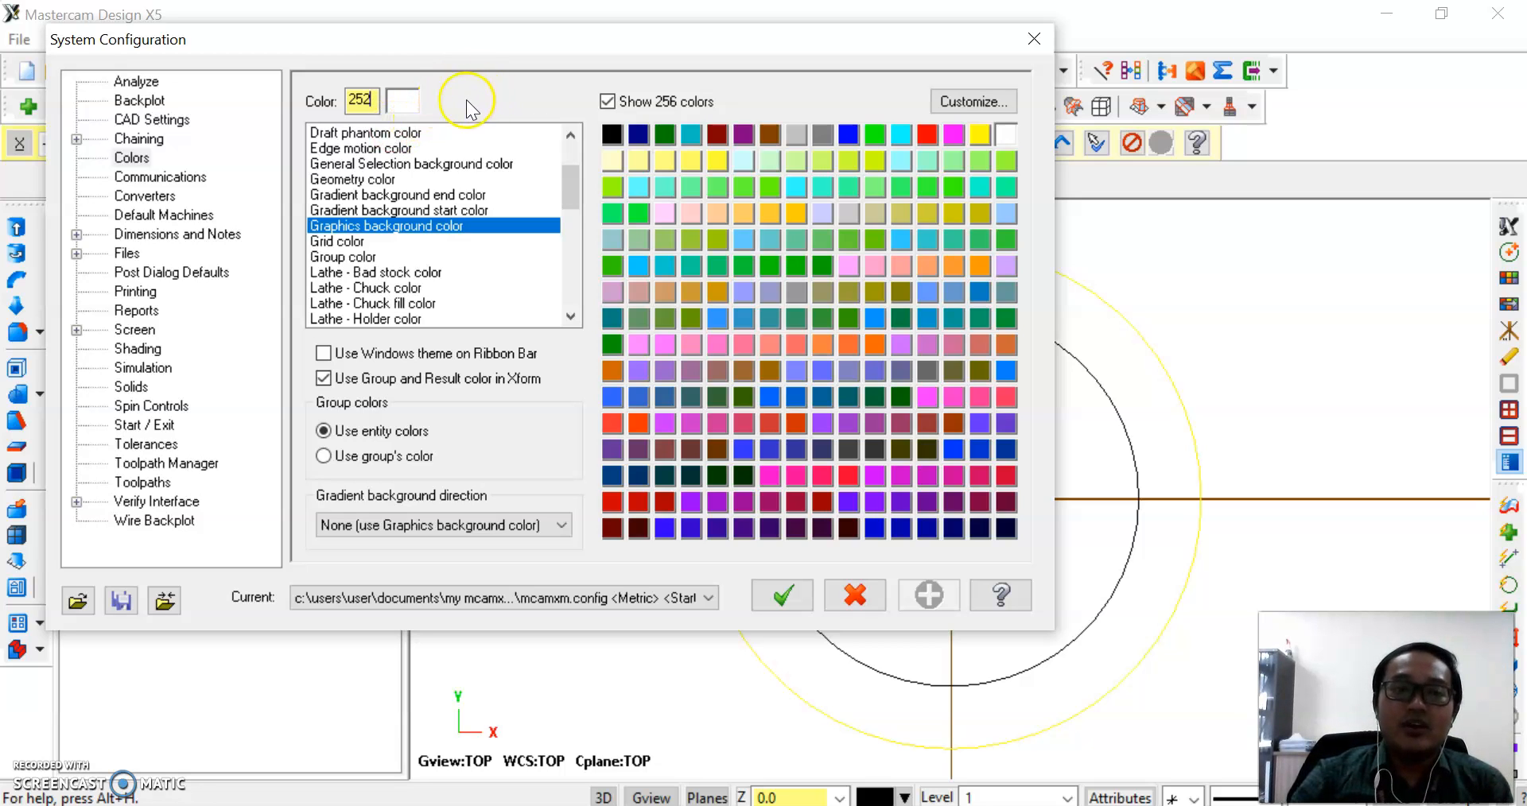
{"action": "double_click", "coordinate": [372, 101]}
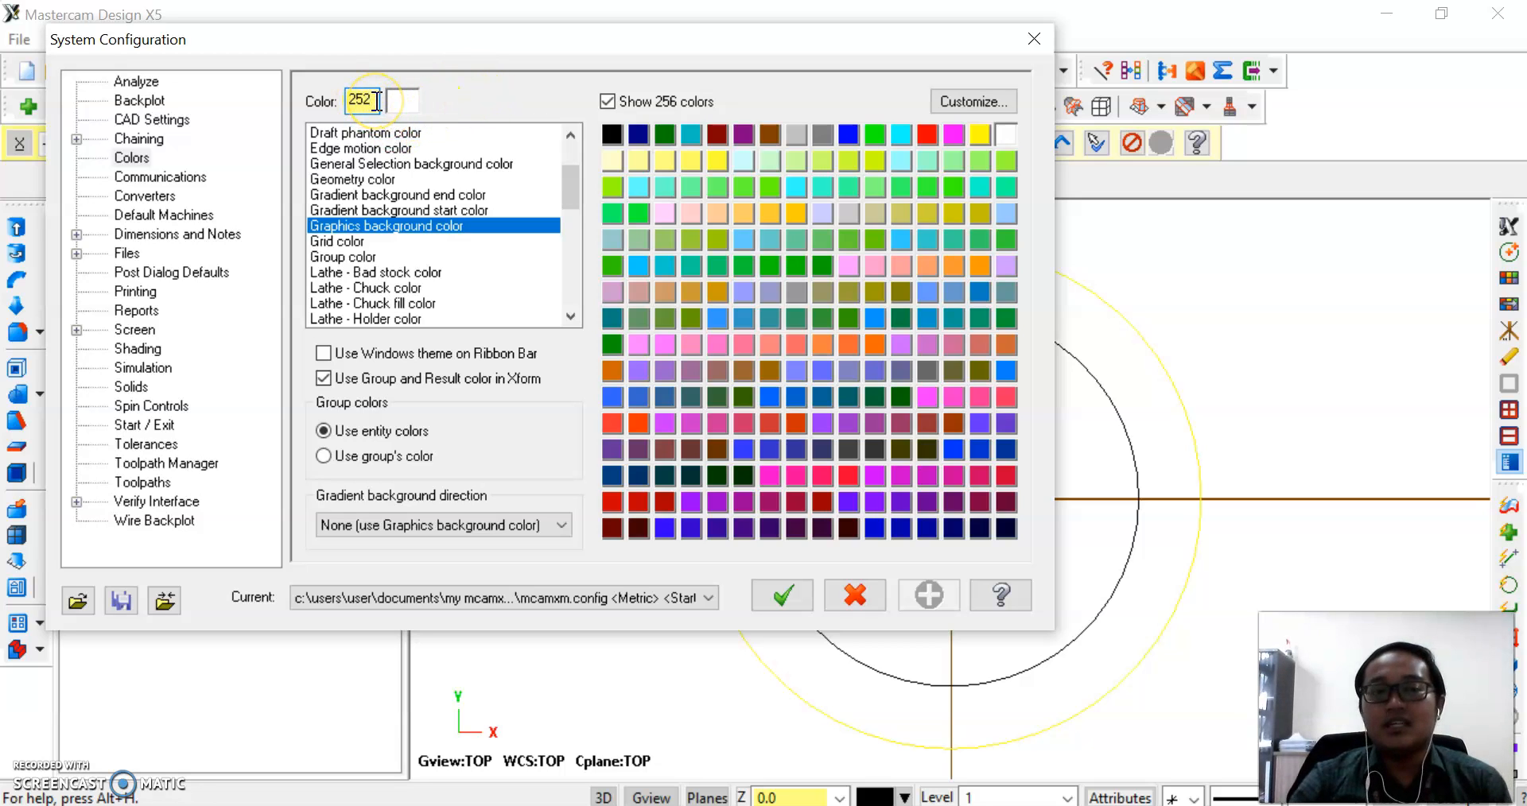
{"action": "key", "text": "Return"}
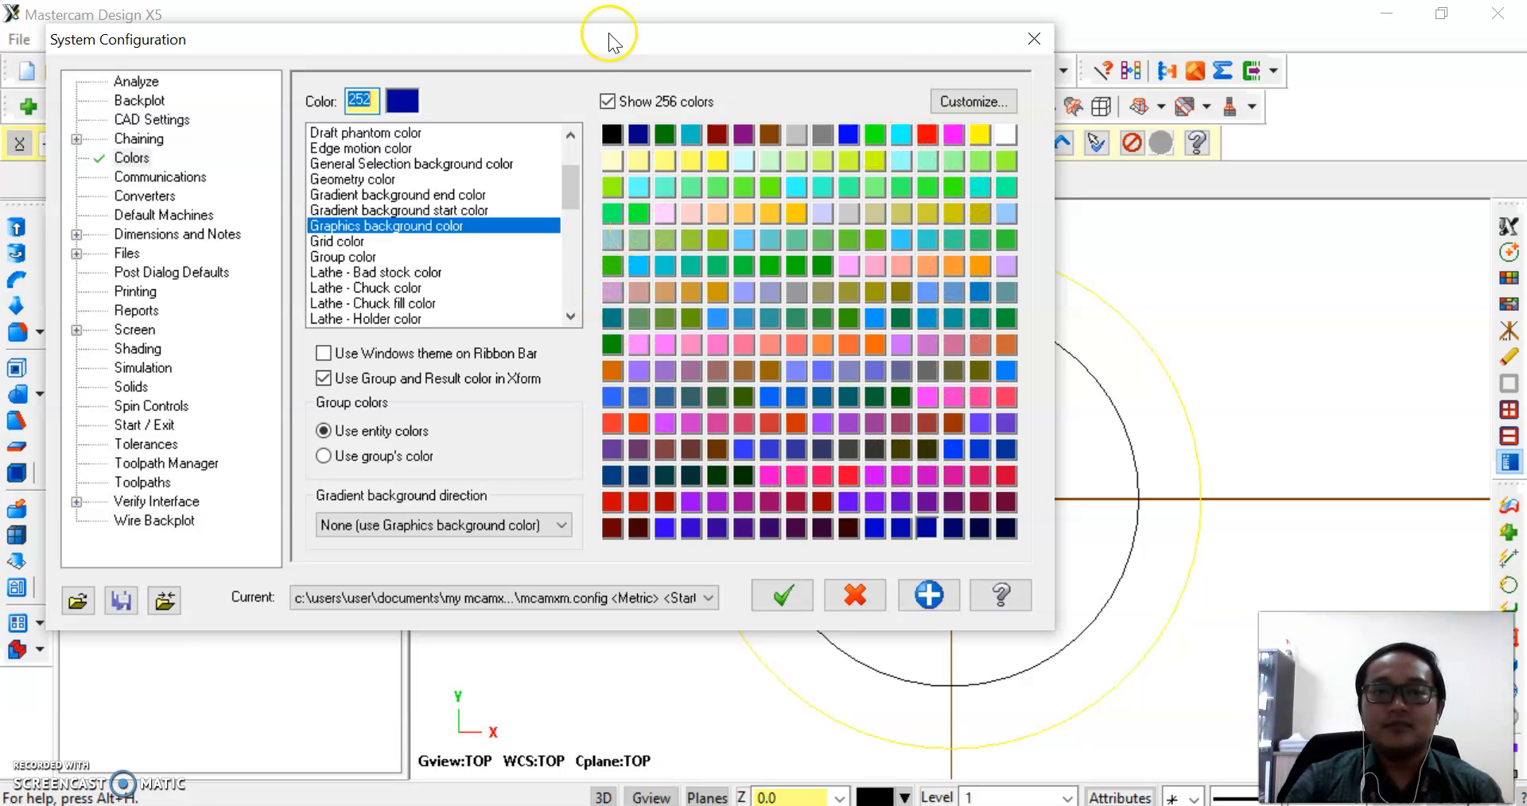
- Set the graphics background to white, color 15, and save all current settings to the mcamxm.config configuration file
{"action": "left_click_drag", "start_coordinate": [590, 50], "coordinate": [595, 50]}
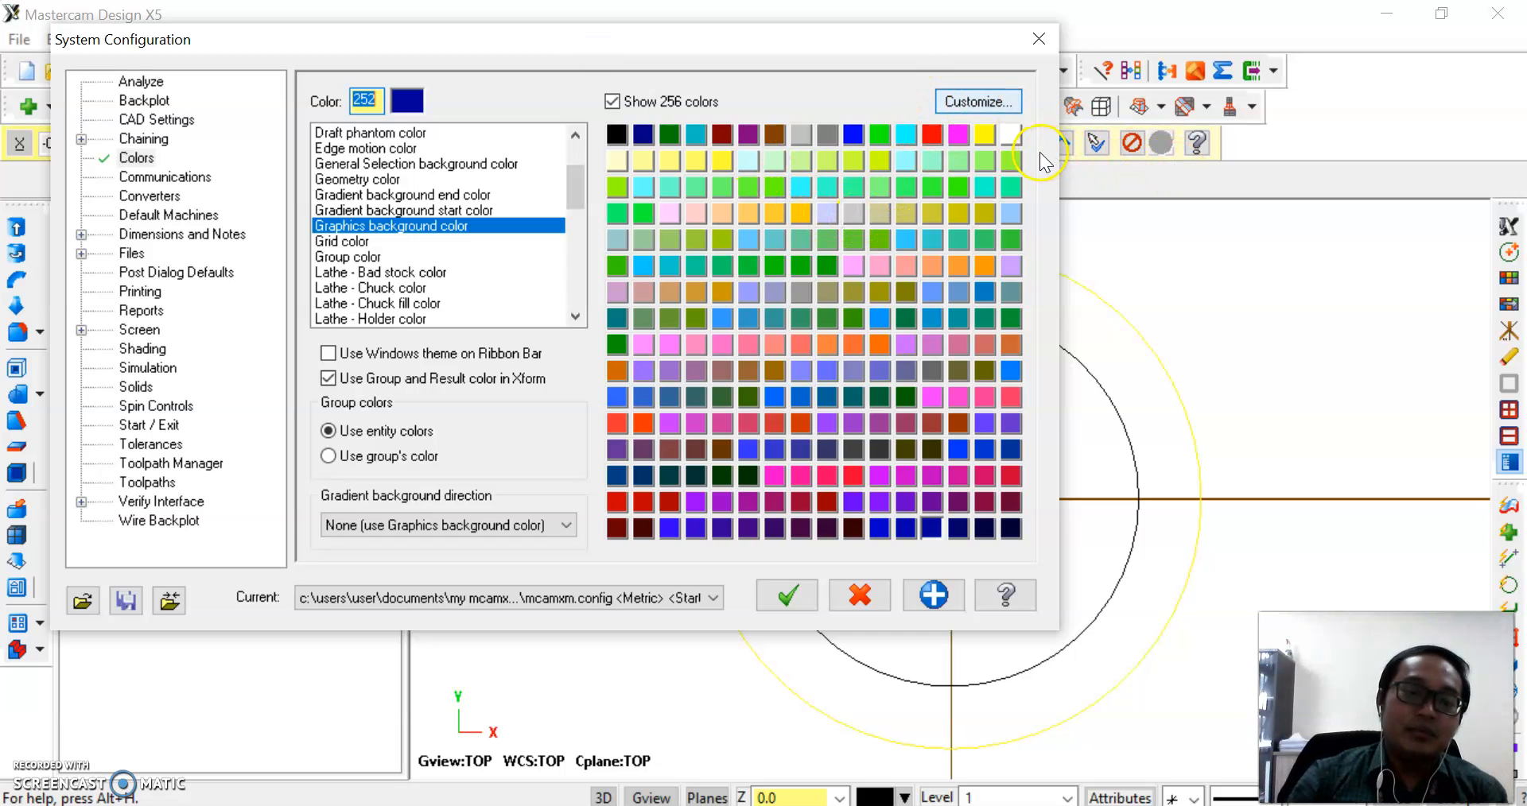
{"action": "left_click", "coordinate": [1012, 132]}
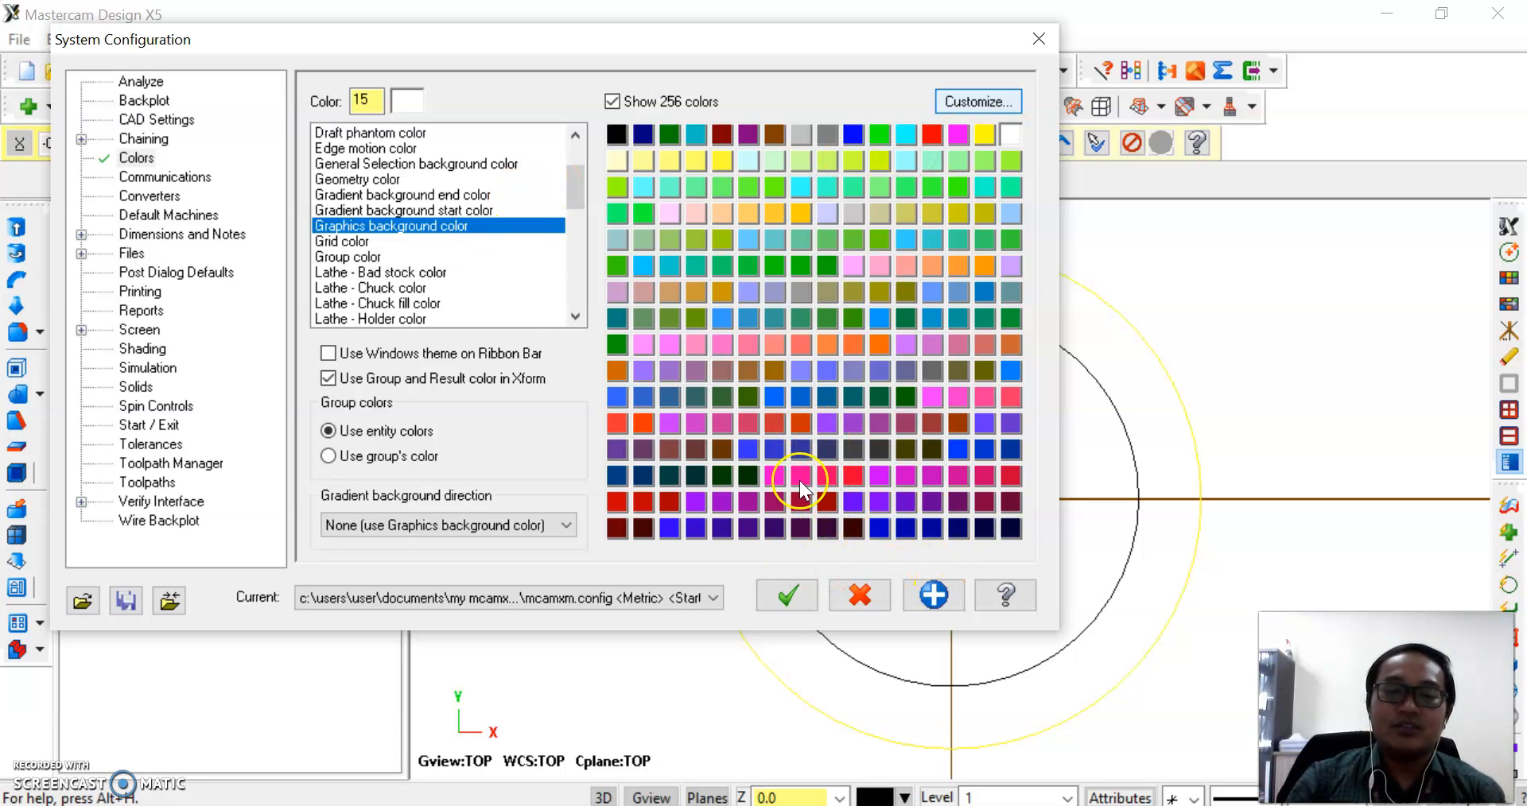
{"action": "left_click", "coordinate": [791, 601]}
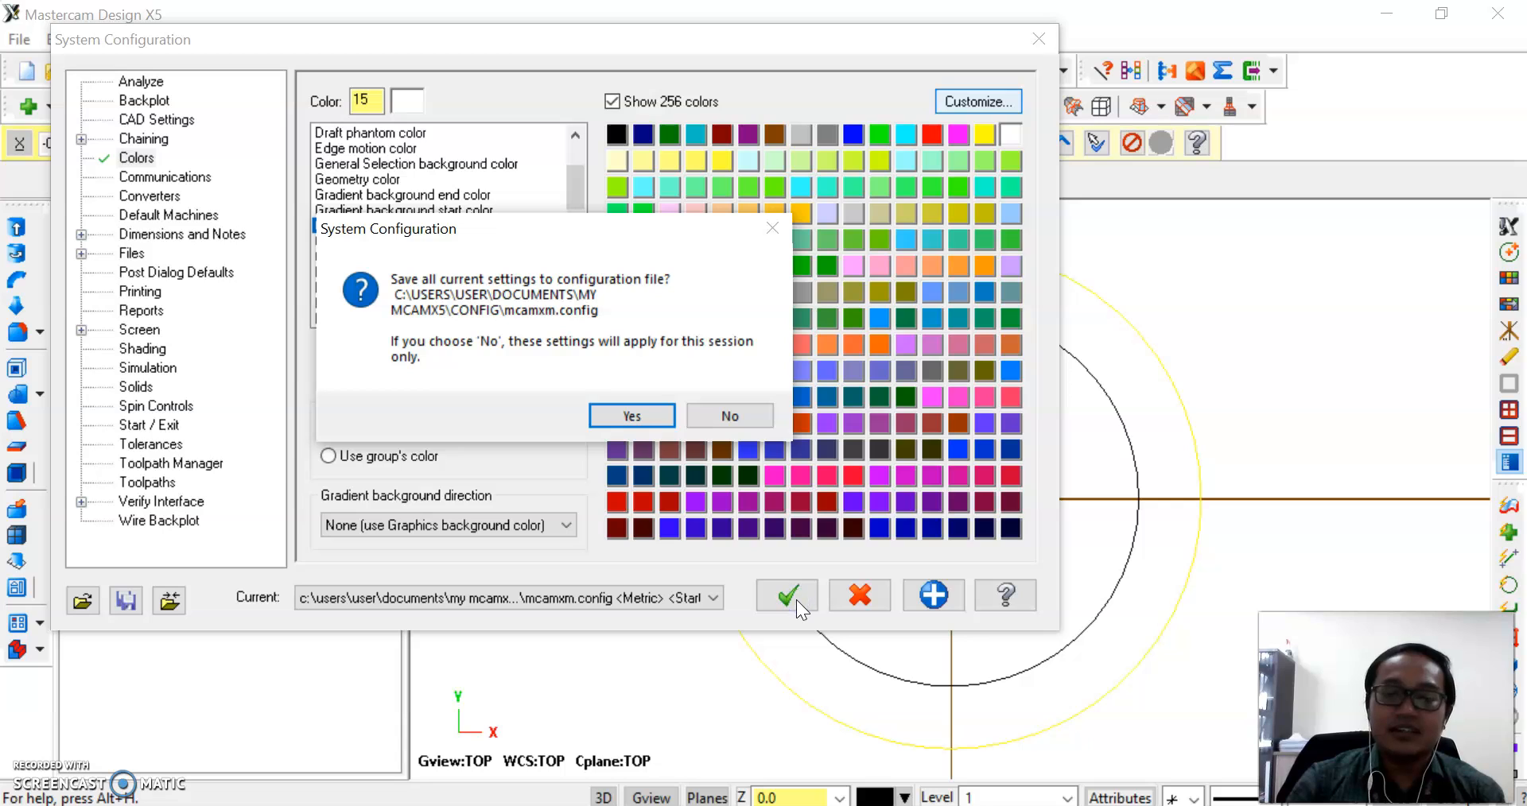
{"action": "left_click", "coordinate": [650, 417]}
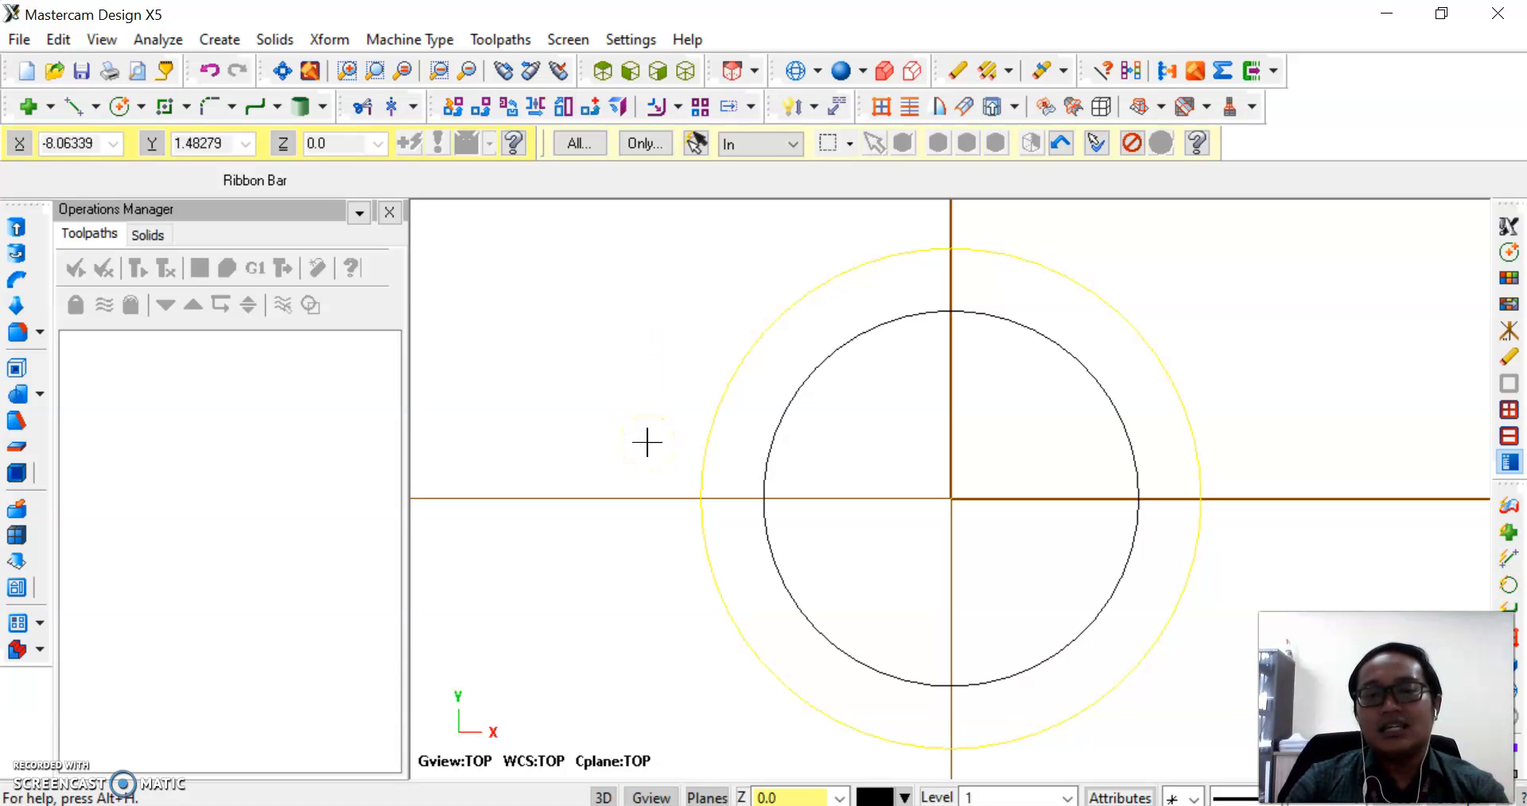
{"action": "scroll", "coordinate": [647, 442], "scroll_direction": "up", "scroll_amount": 1}
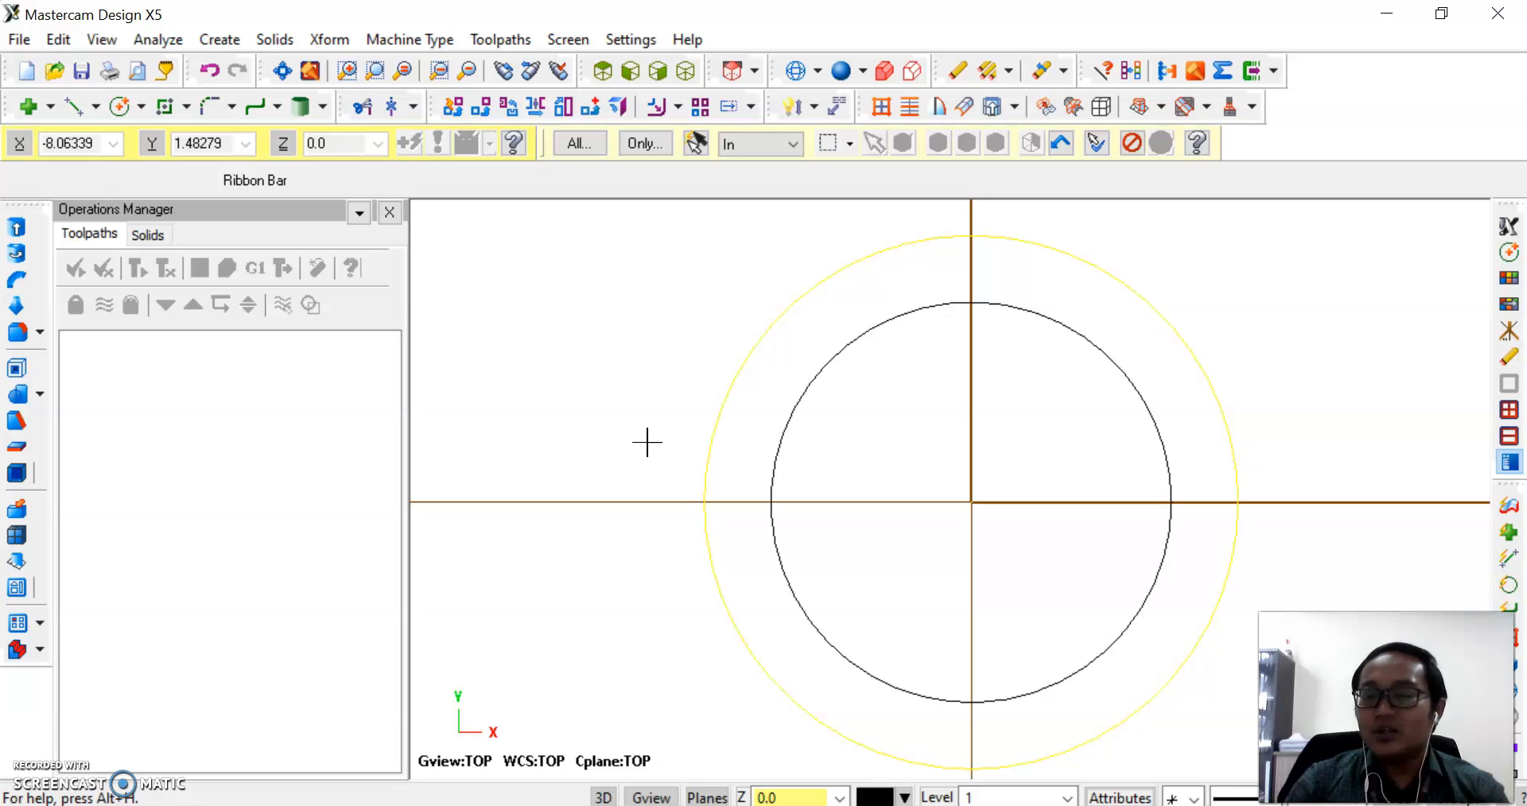
{"action": "scroll", "coordinate": [647, 442], "scroll_direction": "up", "scroll_amount": 1}
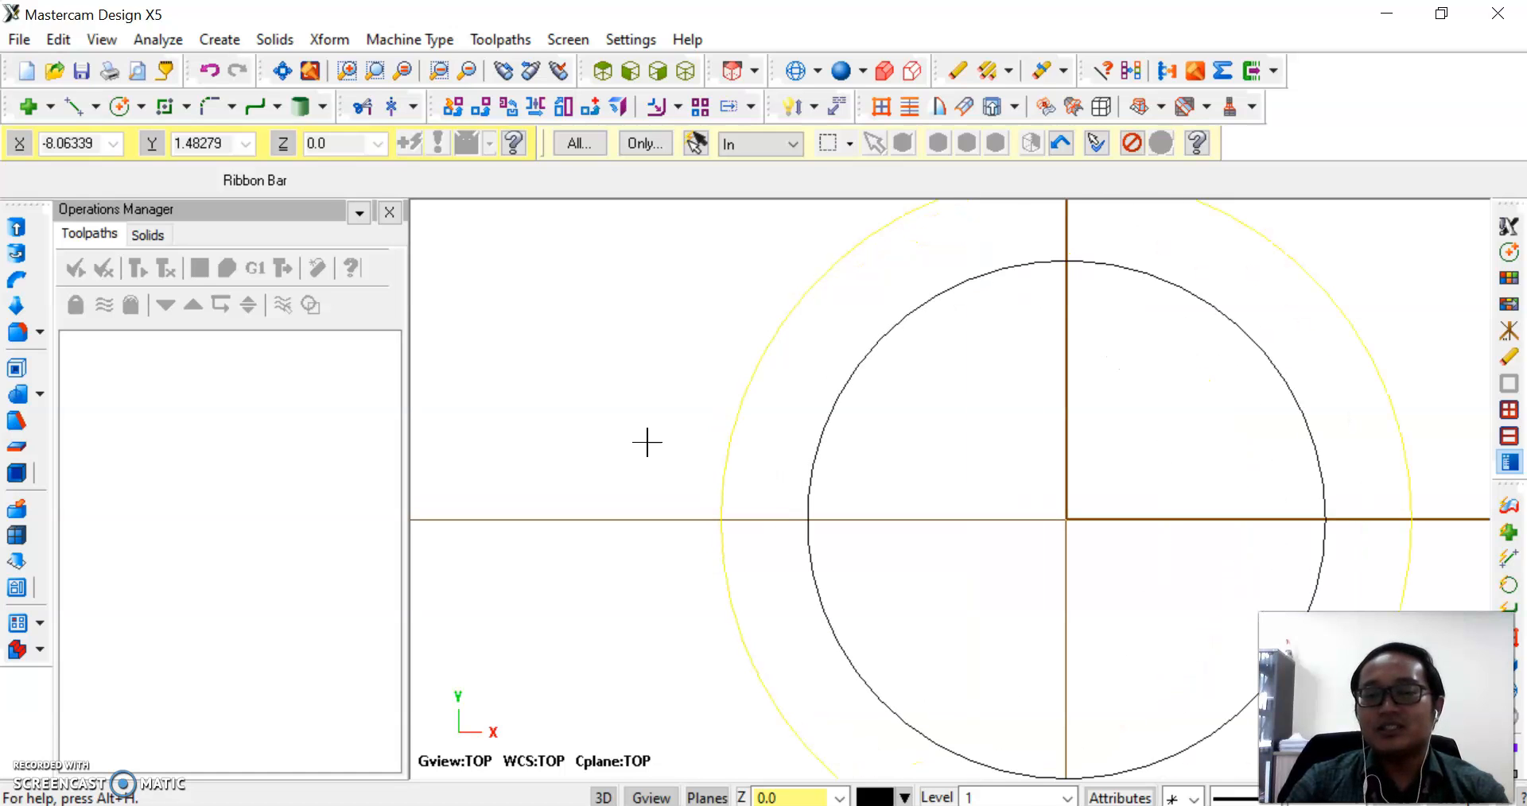
{"action": "scroll", "coordinate": [647, 442], "scroll_direction": "down", "scroll_amount": 2}
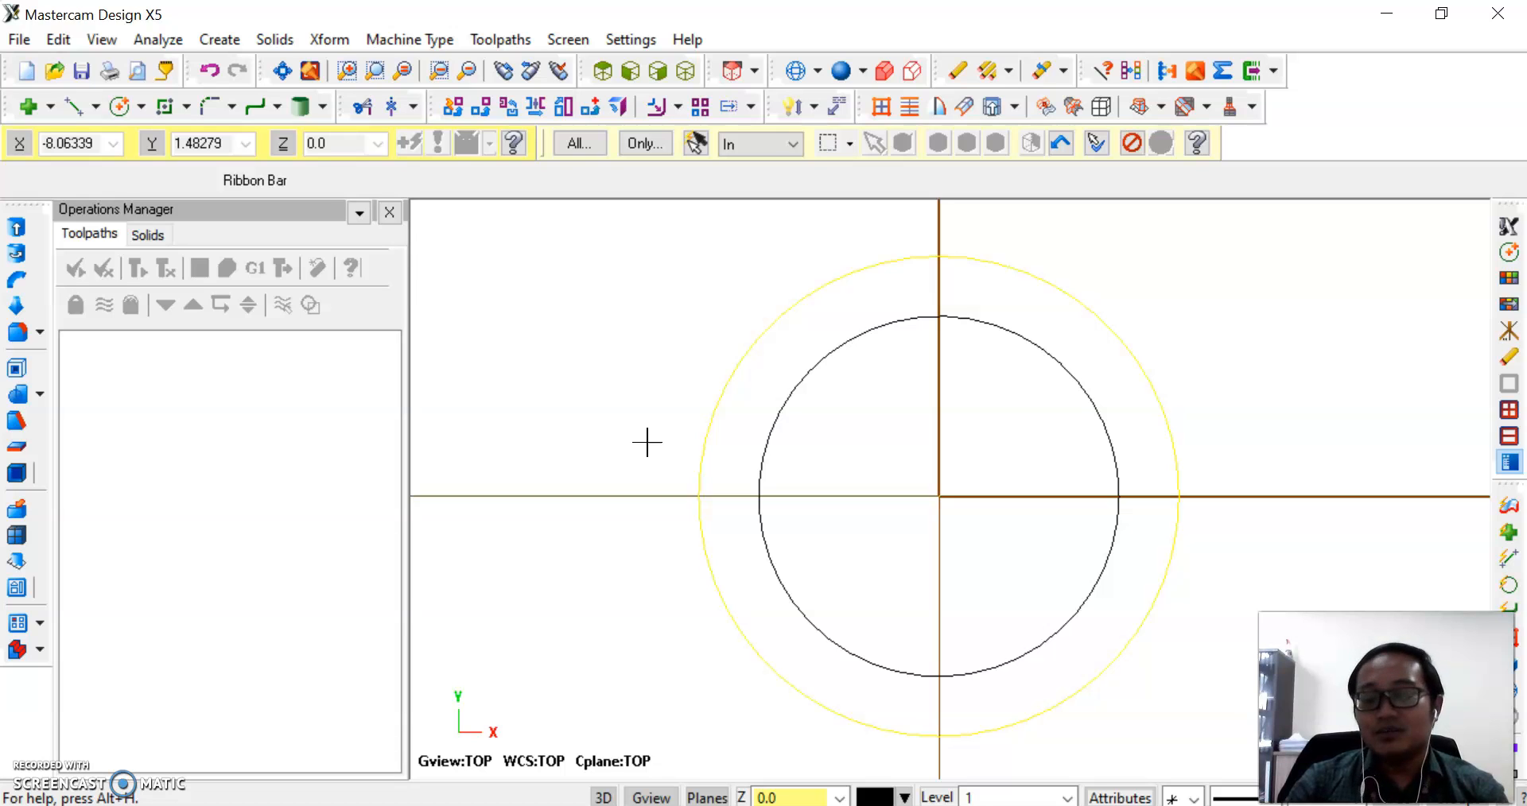
{"action": "scroll", "coordinate": [647, 442], "scroll_direction": "down", "scroll_amount": 1}
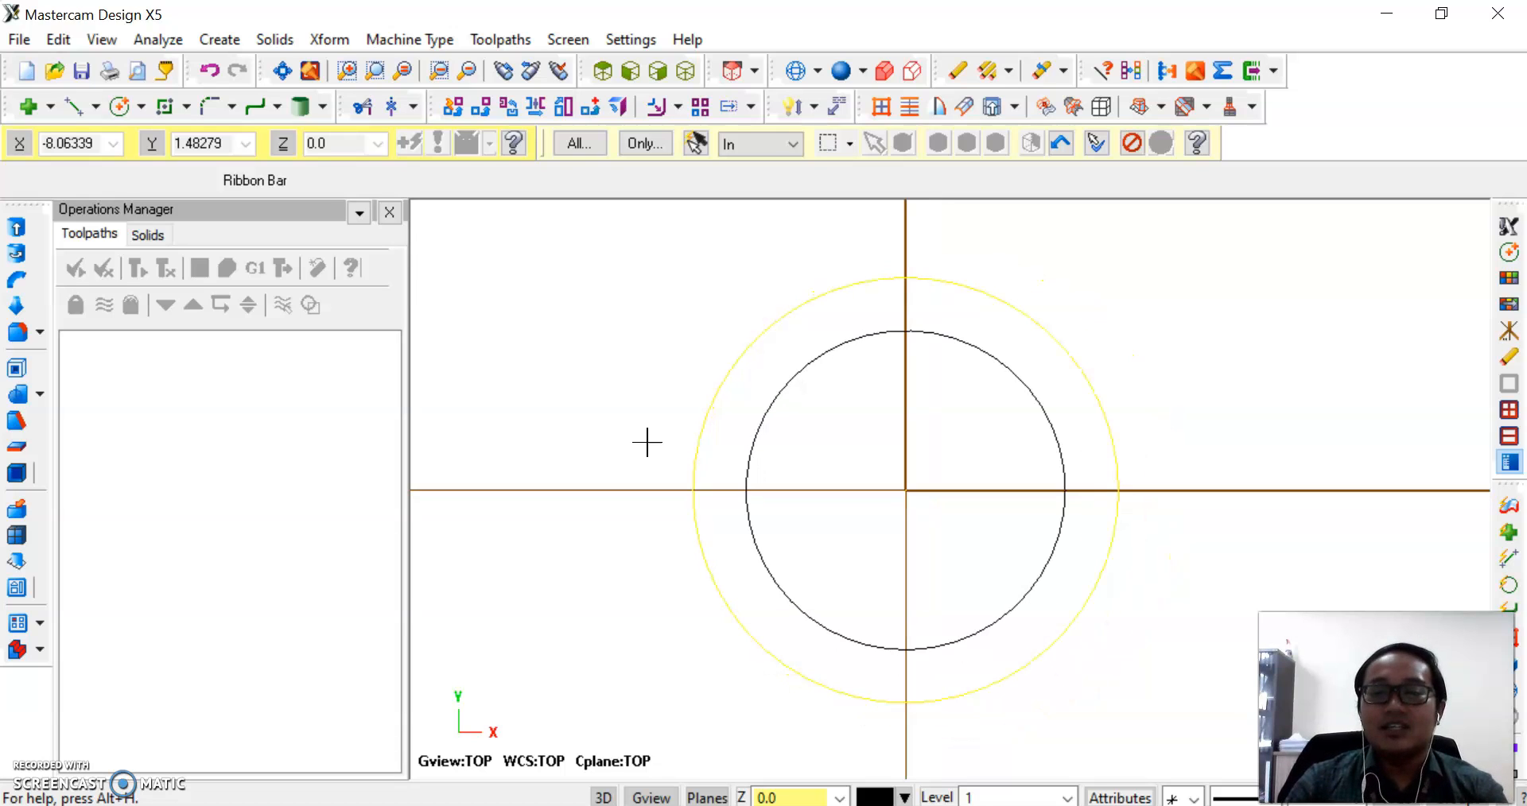
{"action": "scroll", "coordinate": [647, 442], "scroll_direction": "up", "scroll_amount": 1}
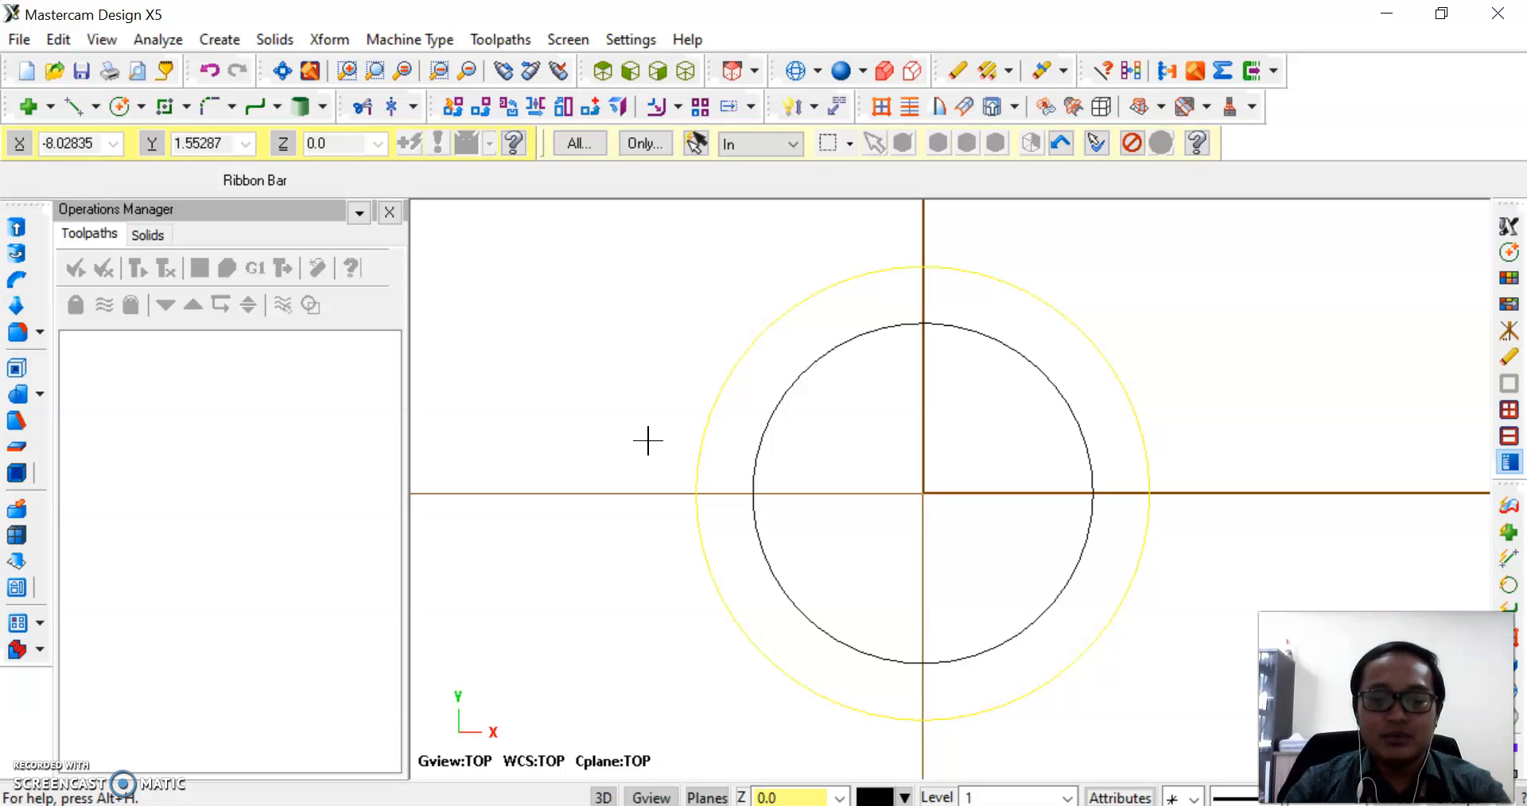
{"action": "left_click", "coordinate": [608, 411]}
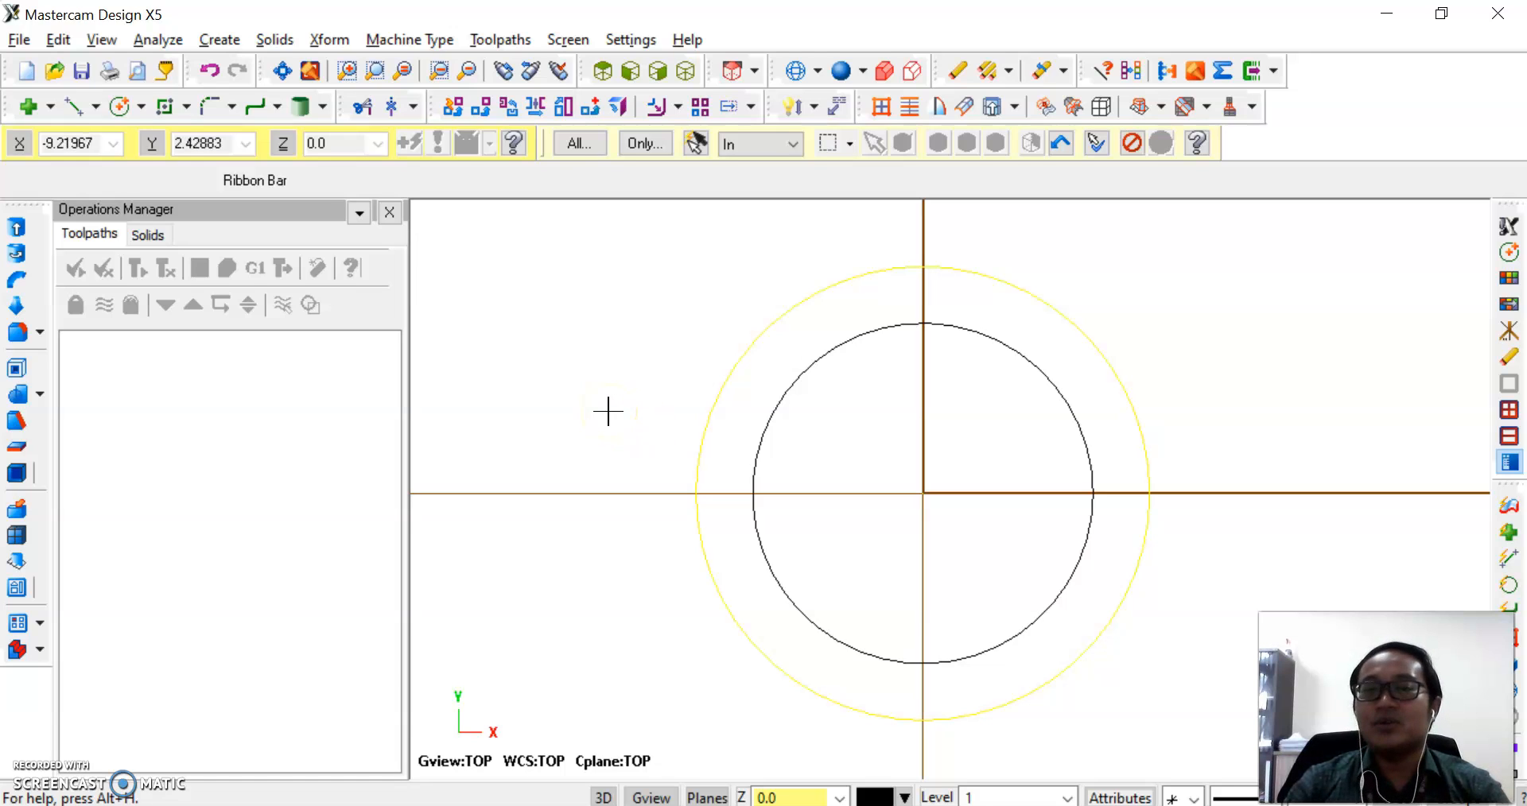
{"action": "mouse_move", "coordinate": [608, 411]}
{"action": "middle_mouse_down"}
{"action": "mouse_move", "coordinate": [678, 413]}
{"action": "mouse_move", "coordinate": [555, 409]}
{"action": "mouse_move", "coordinate": [631, 408]}
{"action": "mouse_move", "coordinate": [631, 439]}
{"action": "middle_mouse_up"}
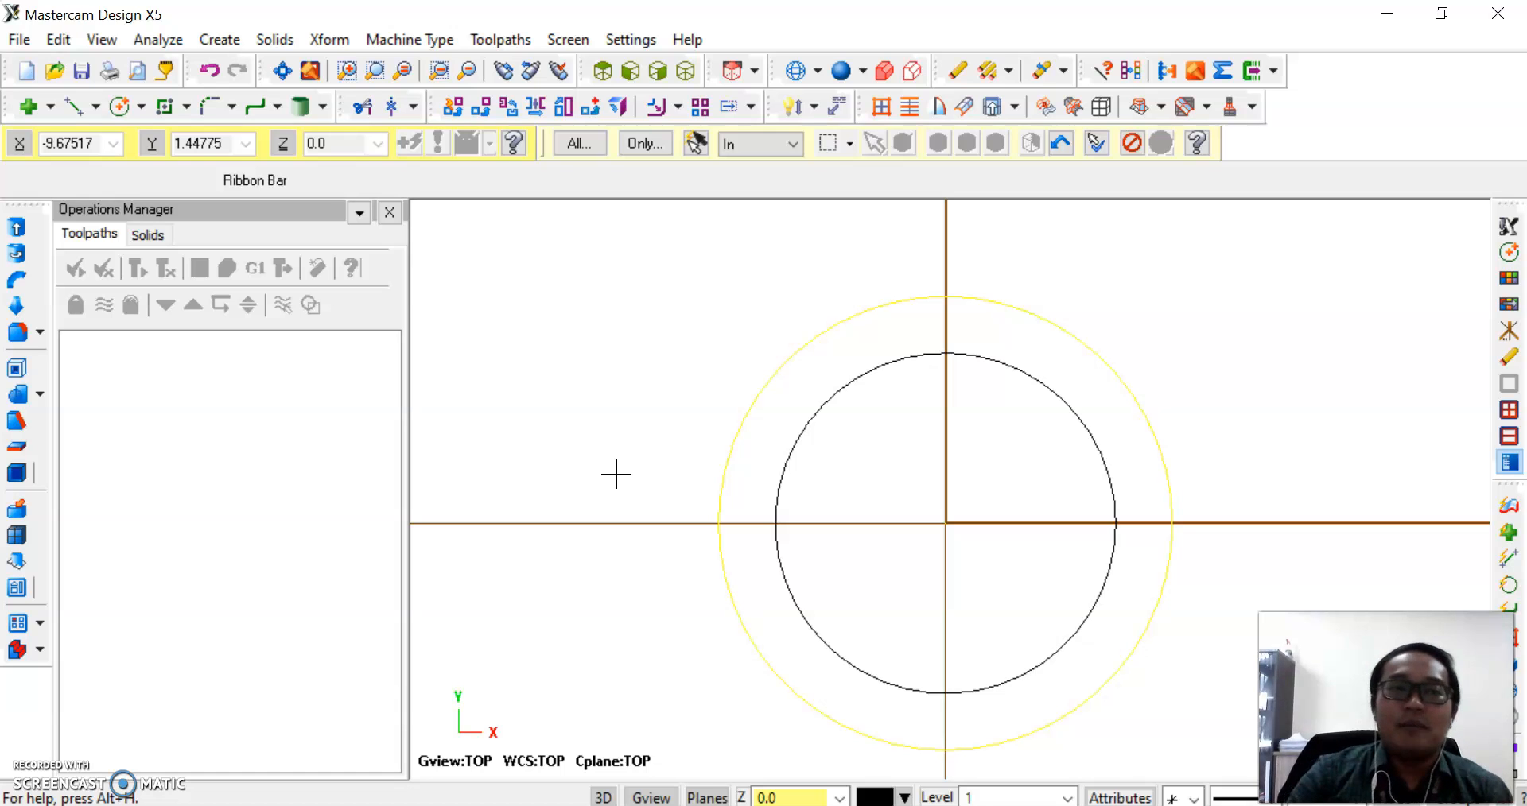
{"action": "scroll", "coordinate": [732, 456], "scroll_direction": "down", "scroll_amount": 2}
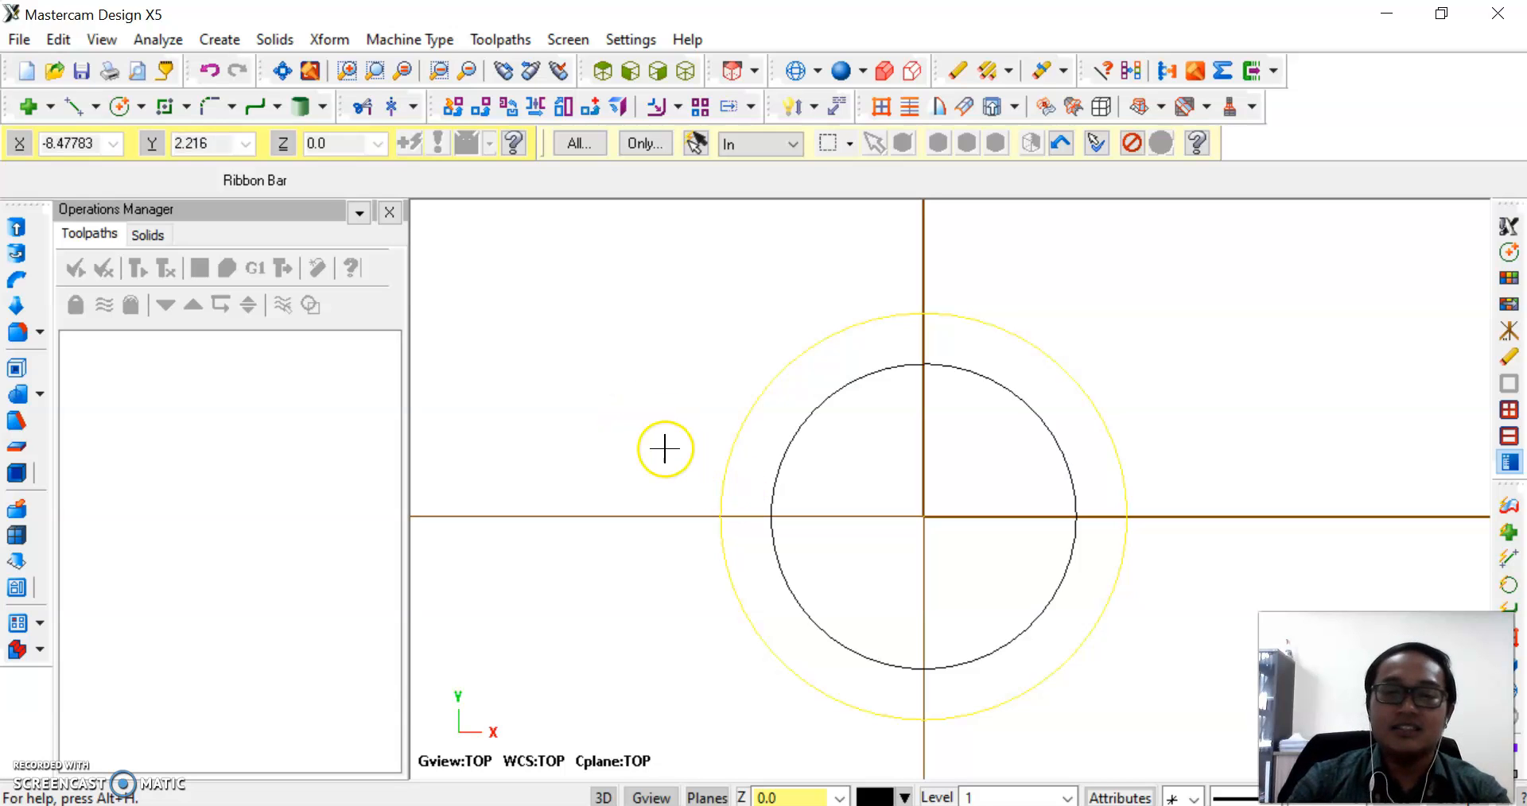
- Select both concentric circles with a window around them and delete them
{"action": "left_click", "coordinate": [905, 283]}
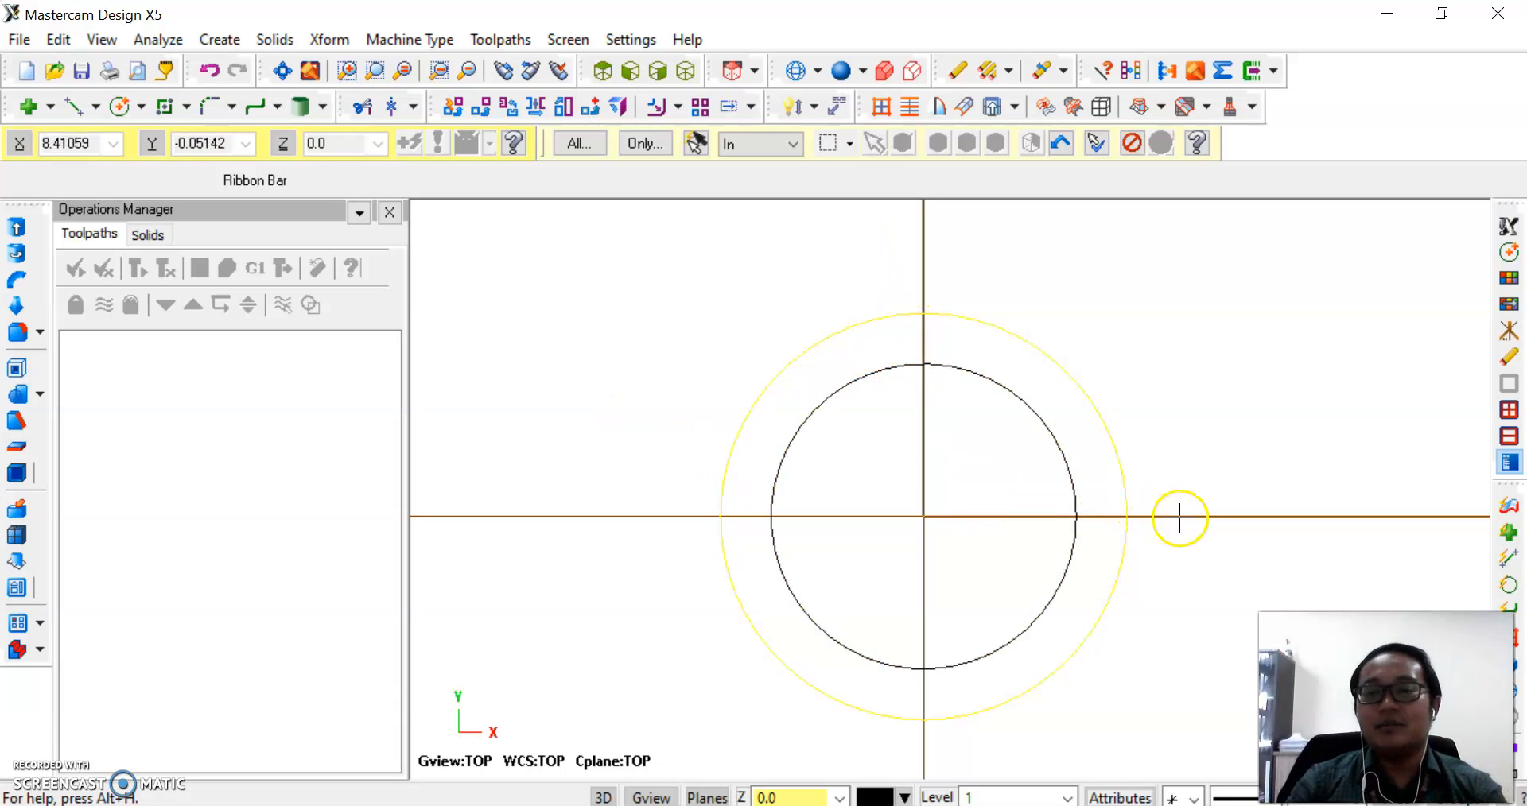
{"action": "right_click", "coordinate": [613, 323]}
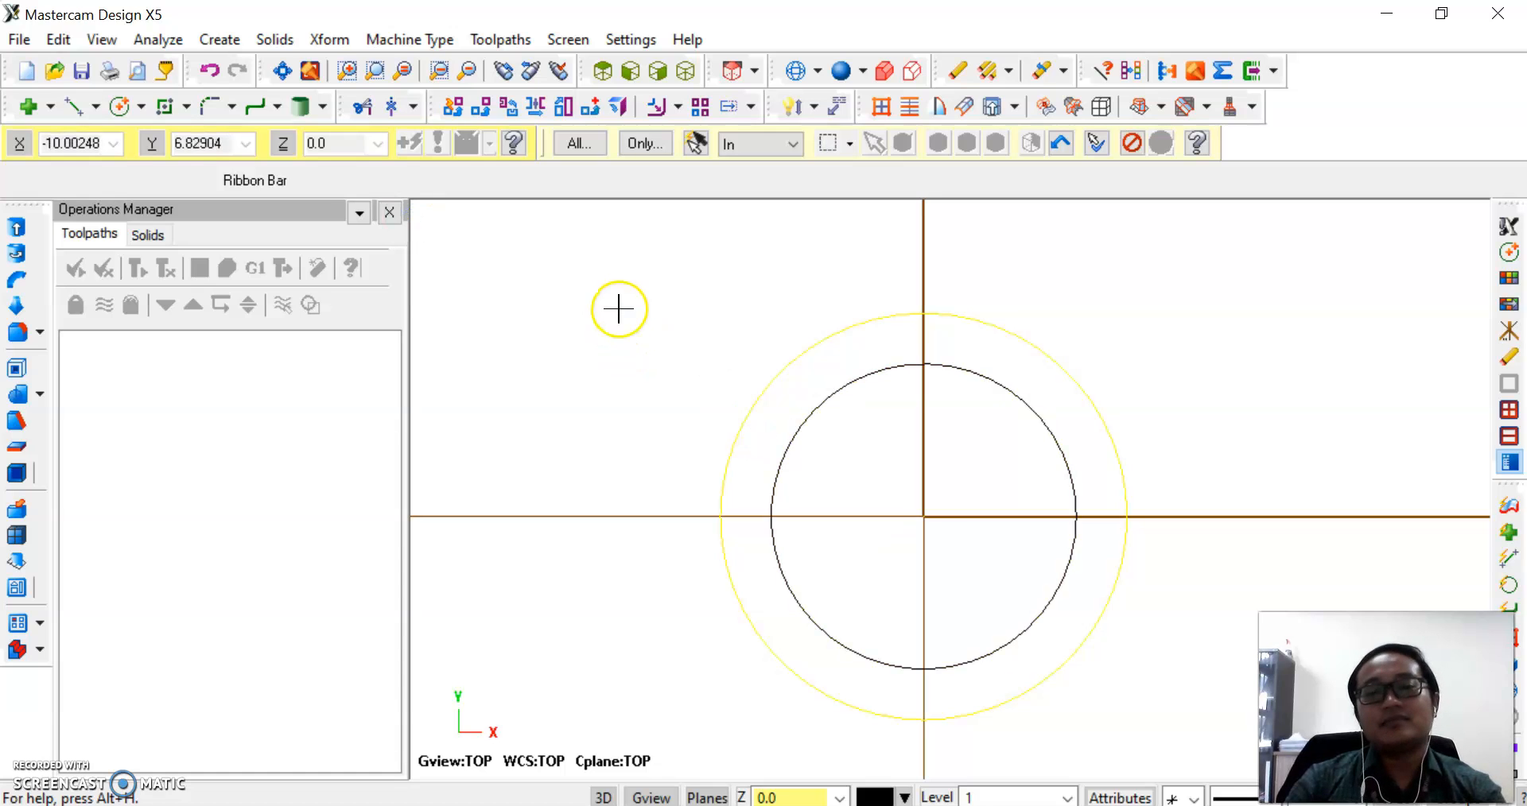
{"action": "right_click", "coordinate": [618, 307]}
{"action": "left_click_drag", "start_coordinate": [618, 307], "coordinate": [1189, 751]}
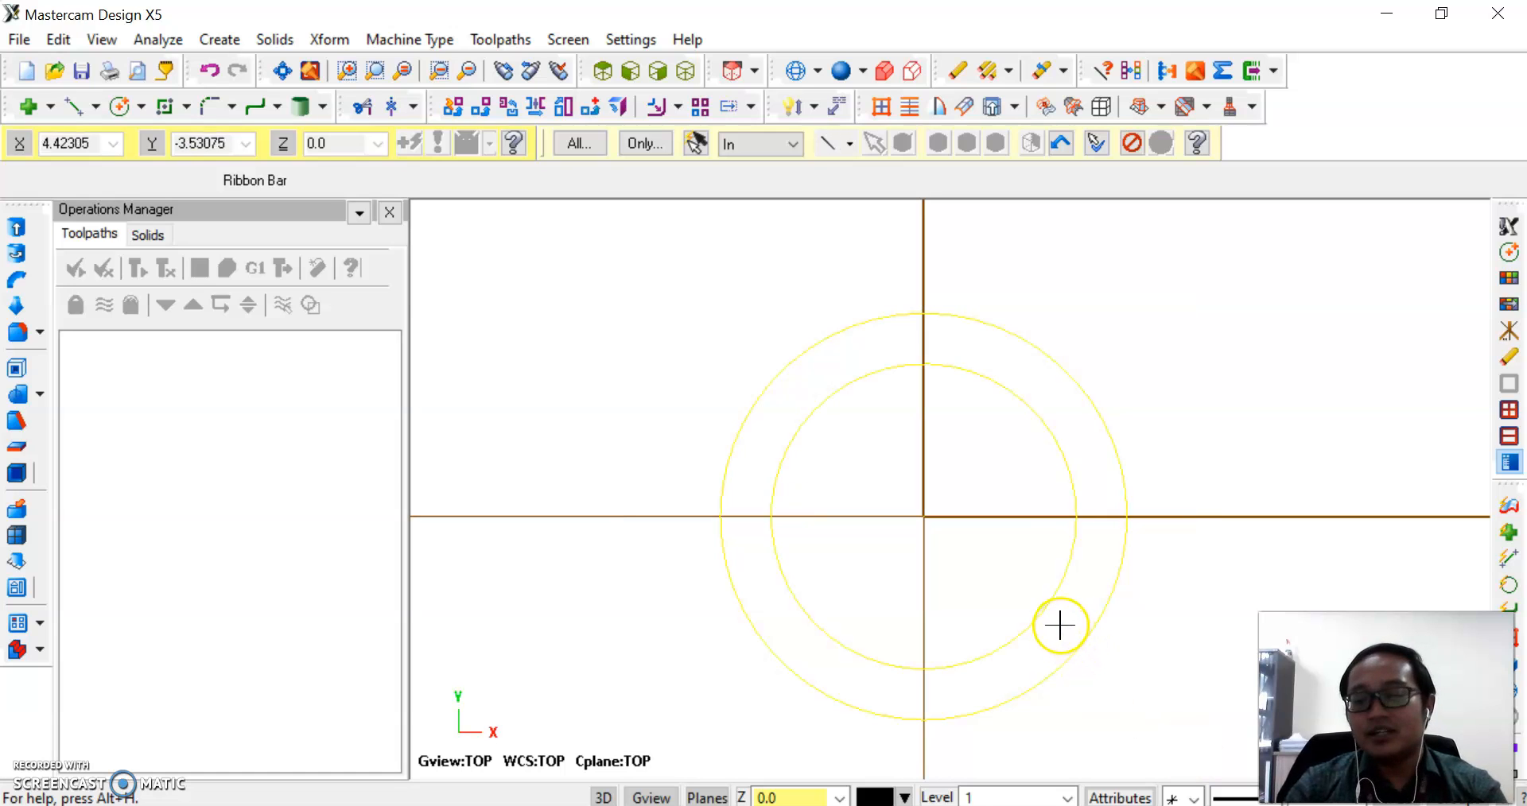
{"action": "key", "text": "Delete"}
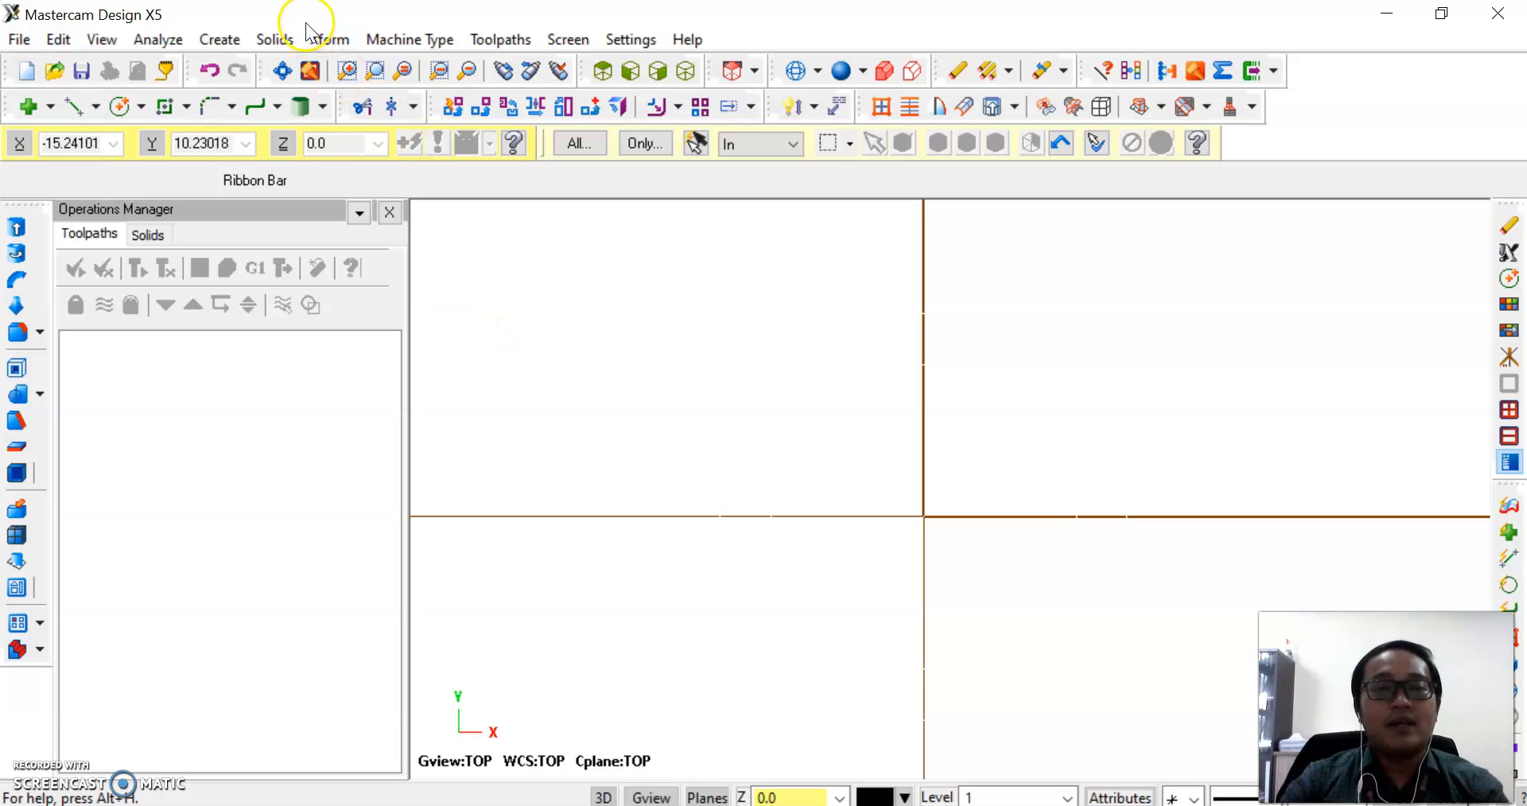
- Draw a Circle Center Point circle centered at the origin with a diameter of 10
{"action": "left_click", "coordinate": [220, 39]}
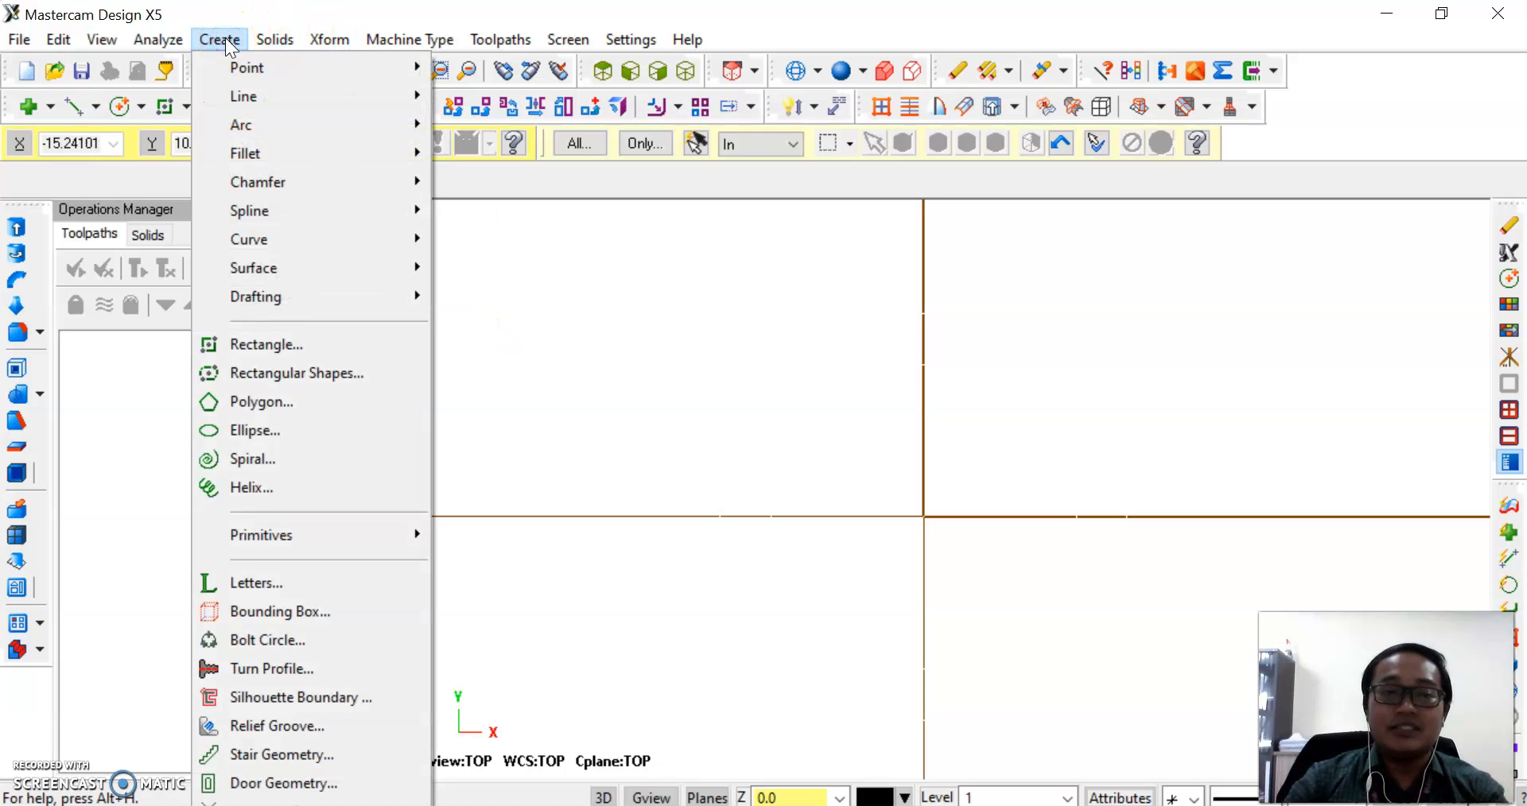
{"action": "mouse_move", "coordinate": [245, 124]}
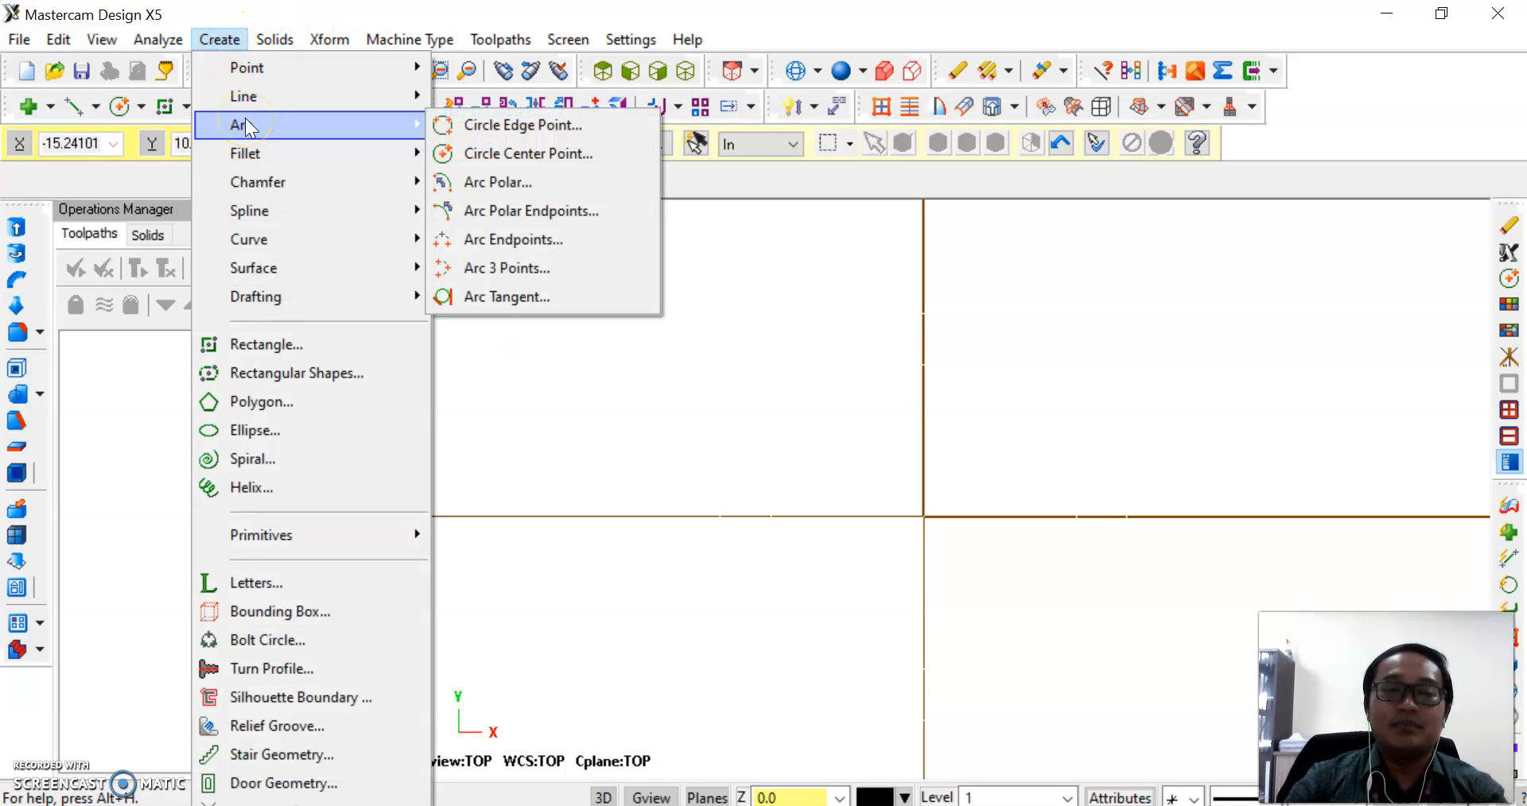
{"action": "left_click", "coordinate": [534, 153]}
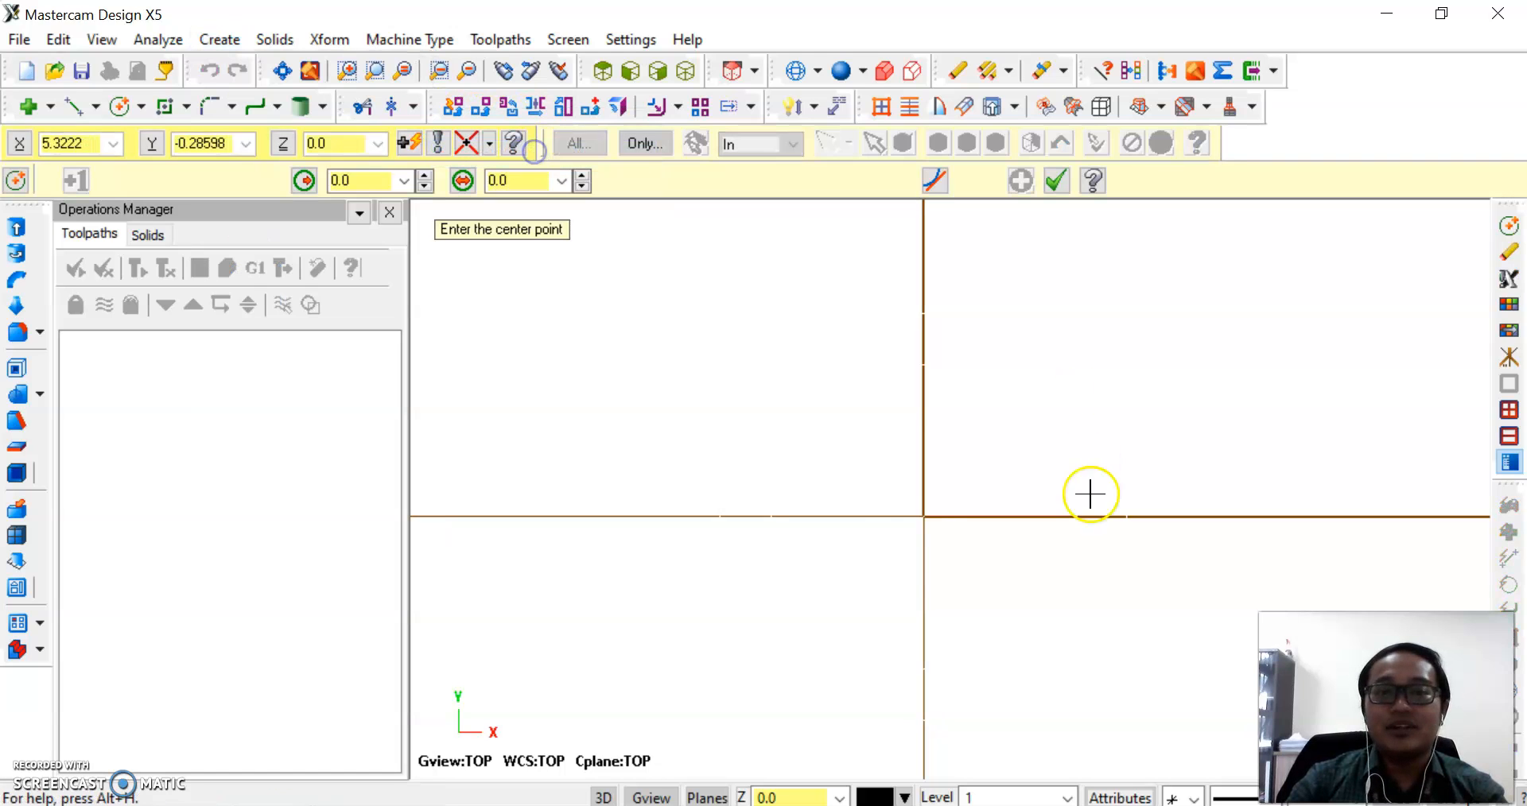
{"action": "left_click", "coordinate": [923, 517]}
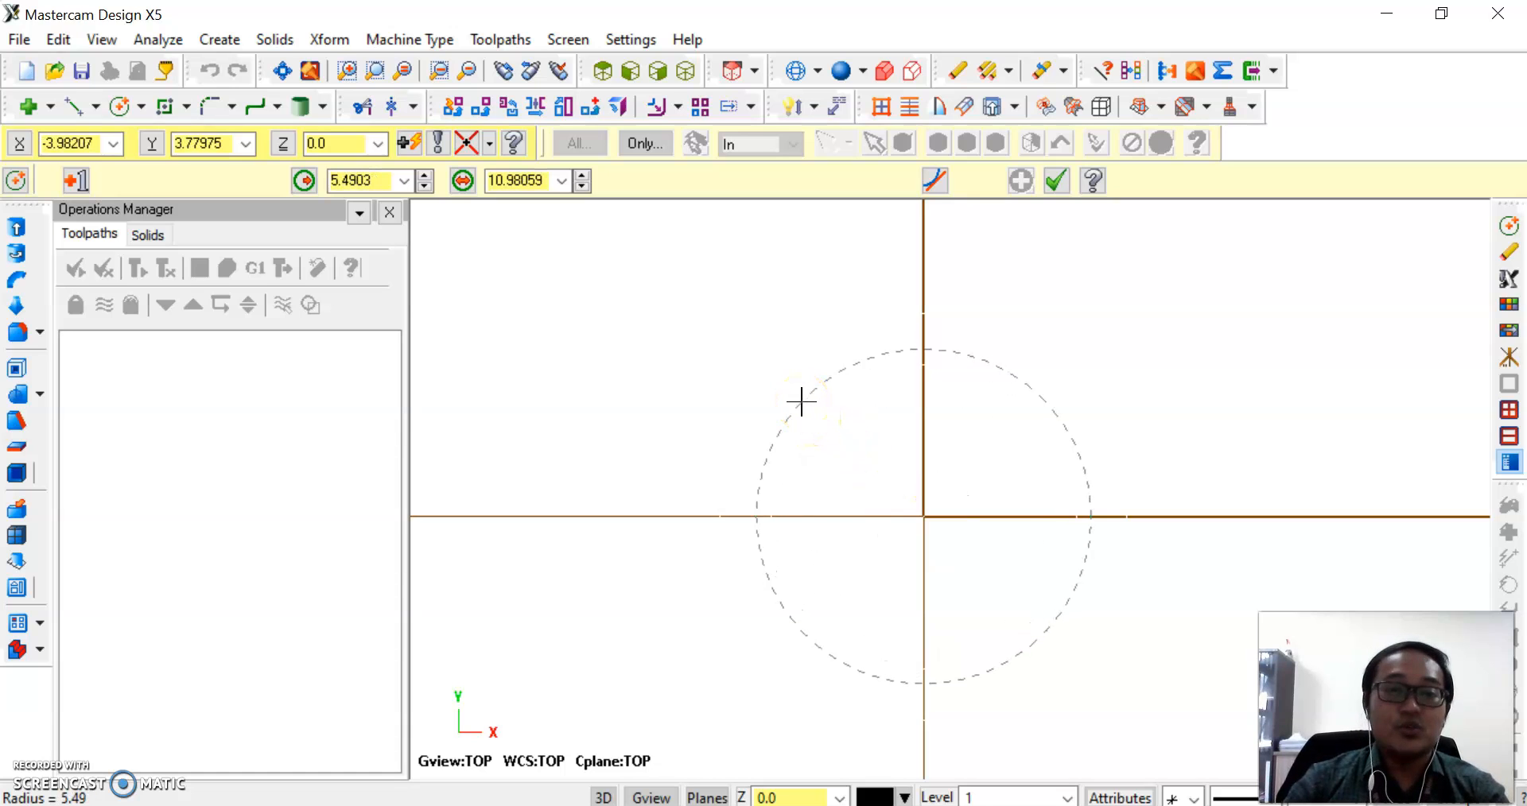
{"action": "left_click", "coordinate": [527, 181]}
{"action": "double_click", "coordinate": [528, 182]}
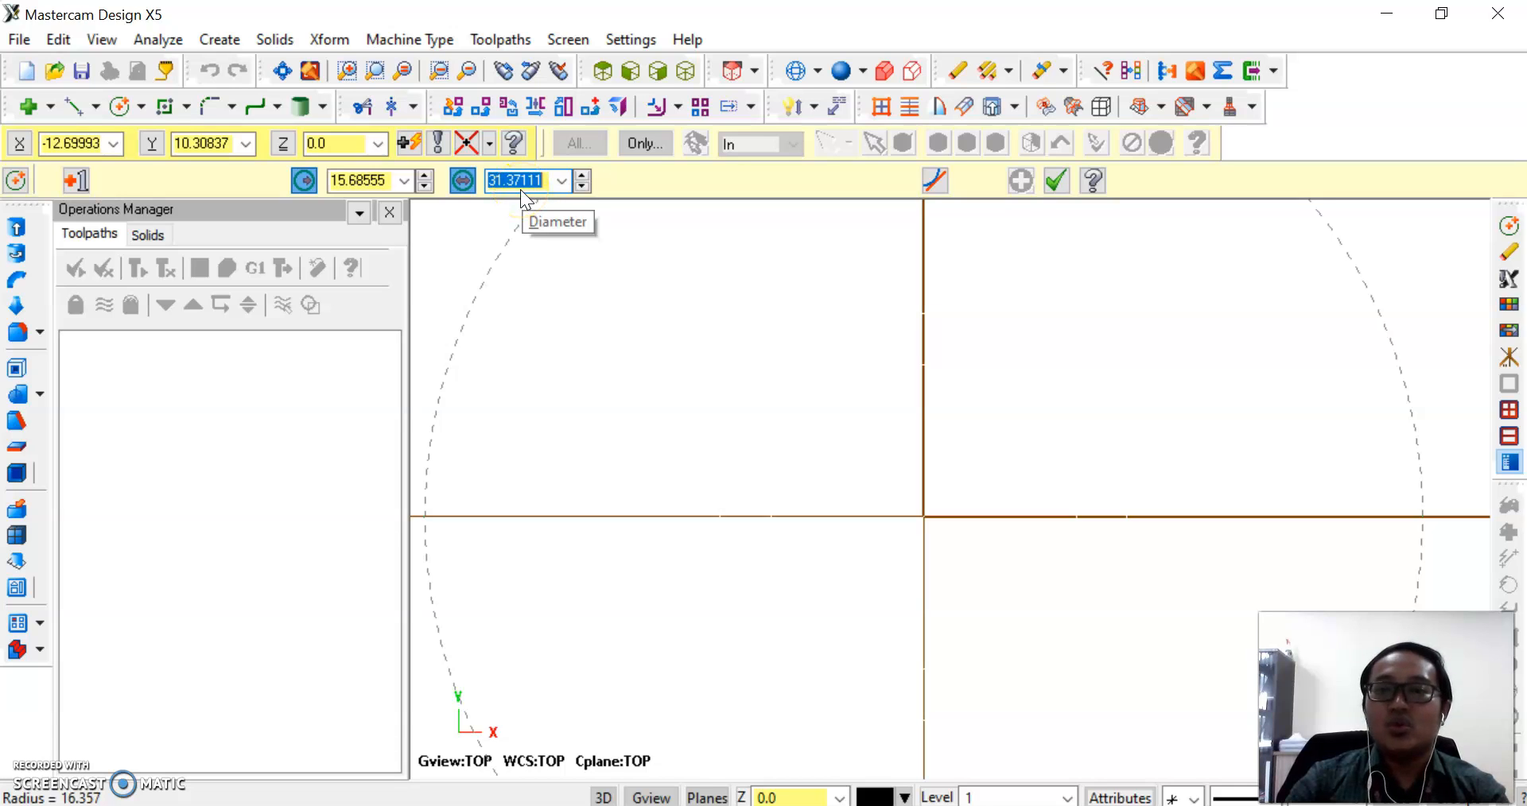
{"action": "left_click", "coordinate": [526, 178]}
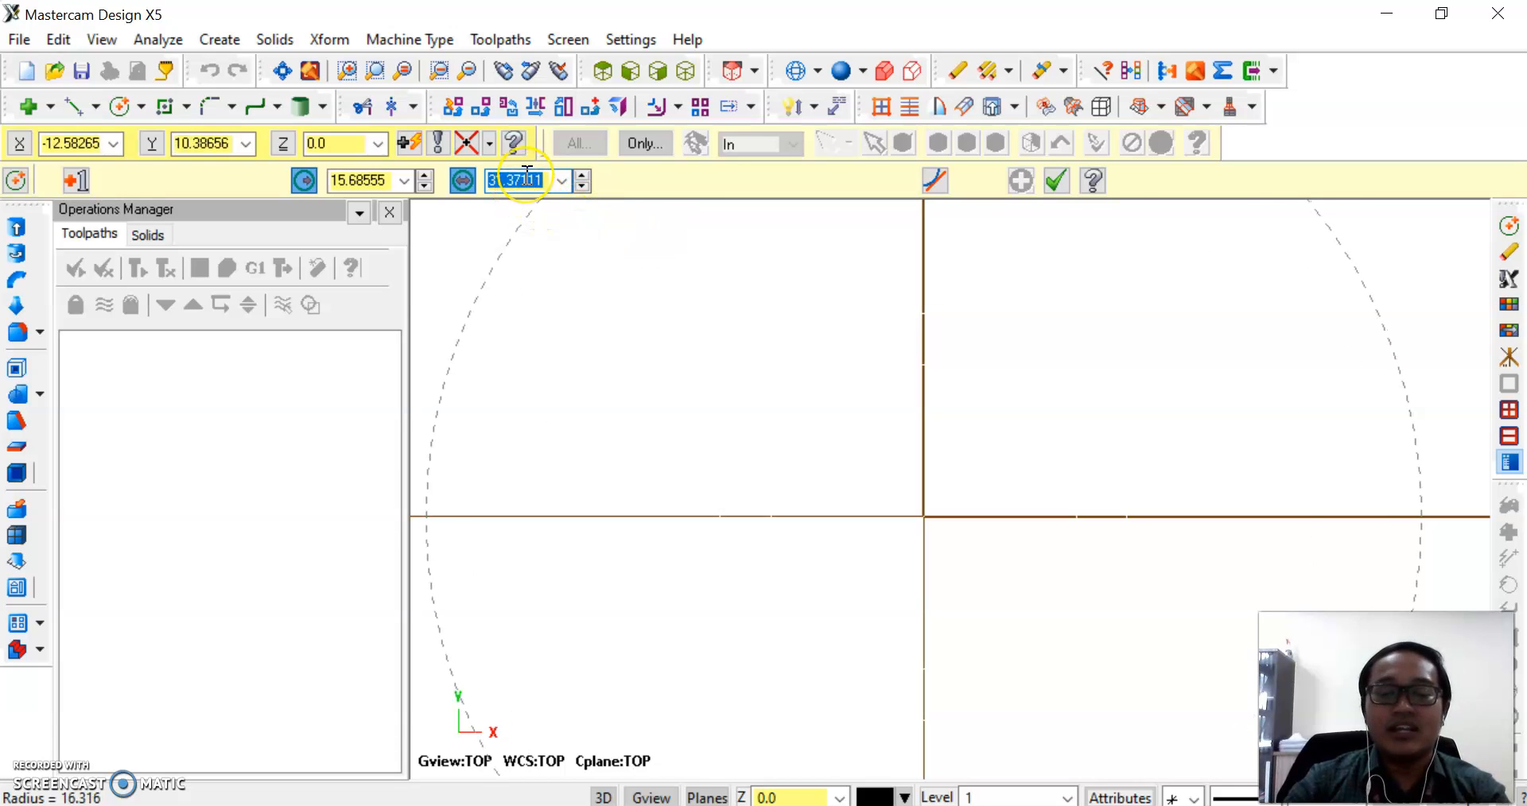
{"action": "type", "text": "10"}
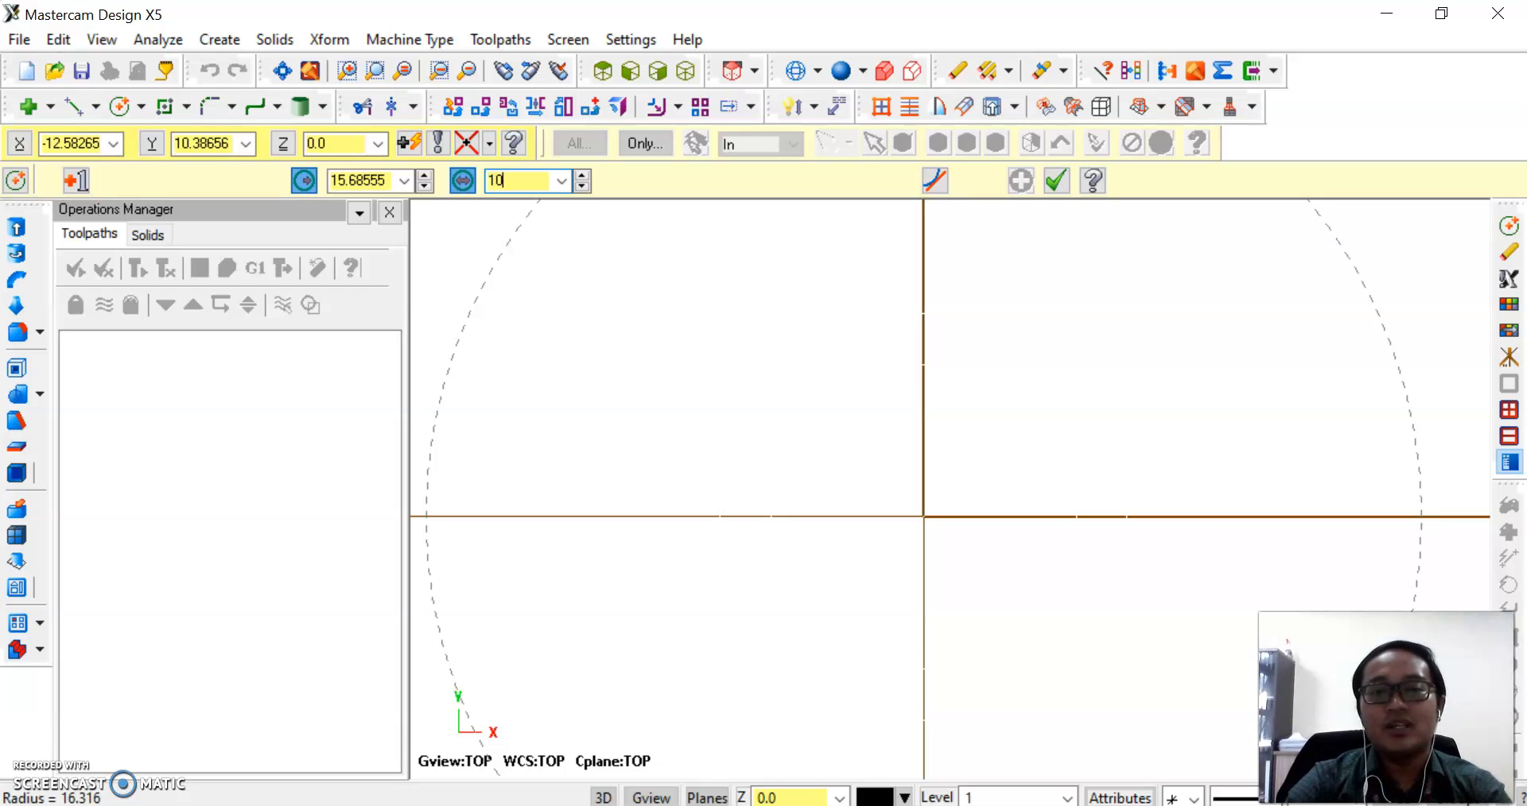
{"action": "key", "text": "Return"}
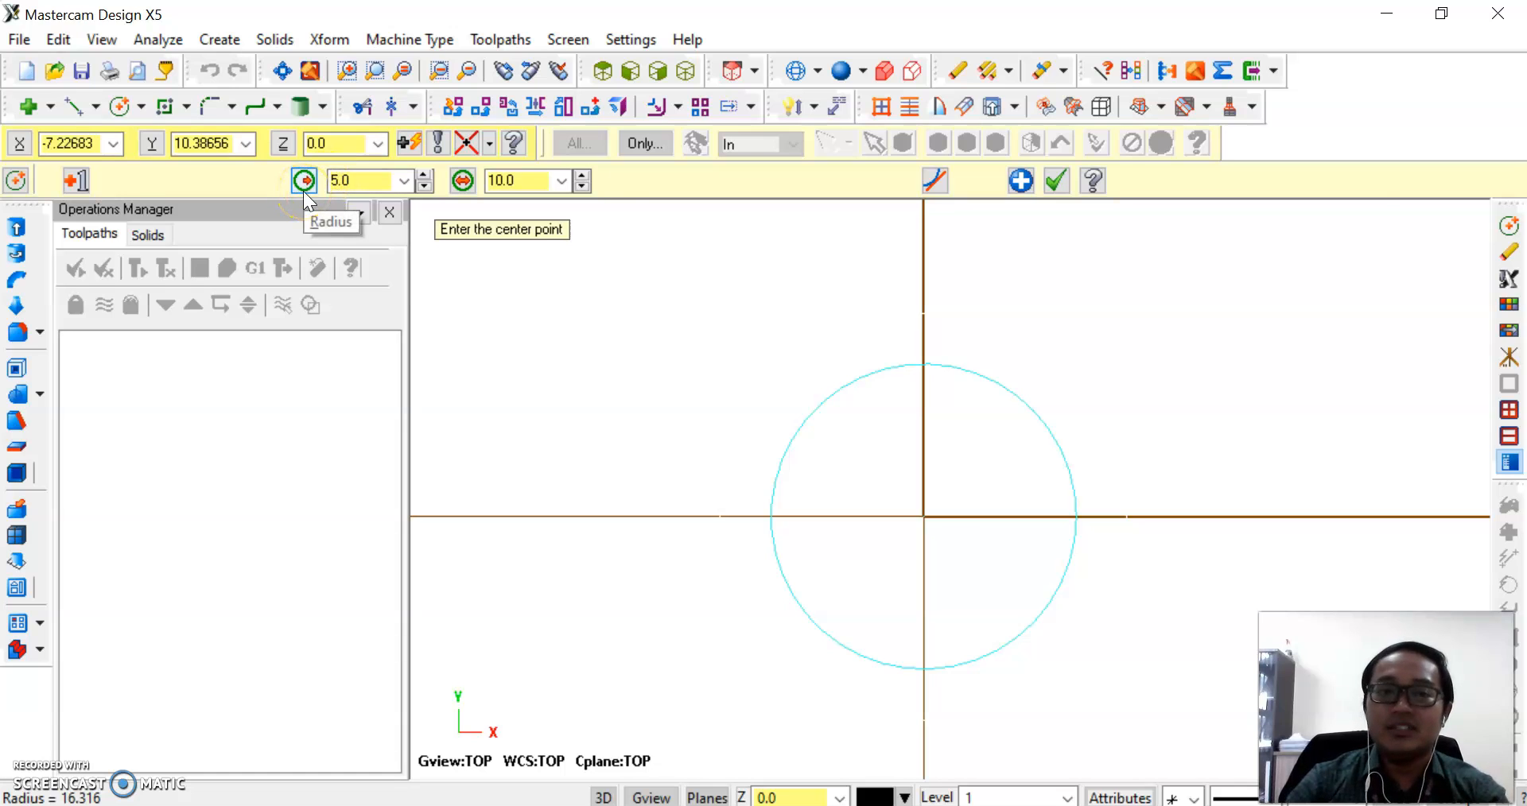
{"action": "left_click", "coordinate": [528, 191]}
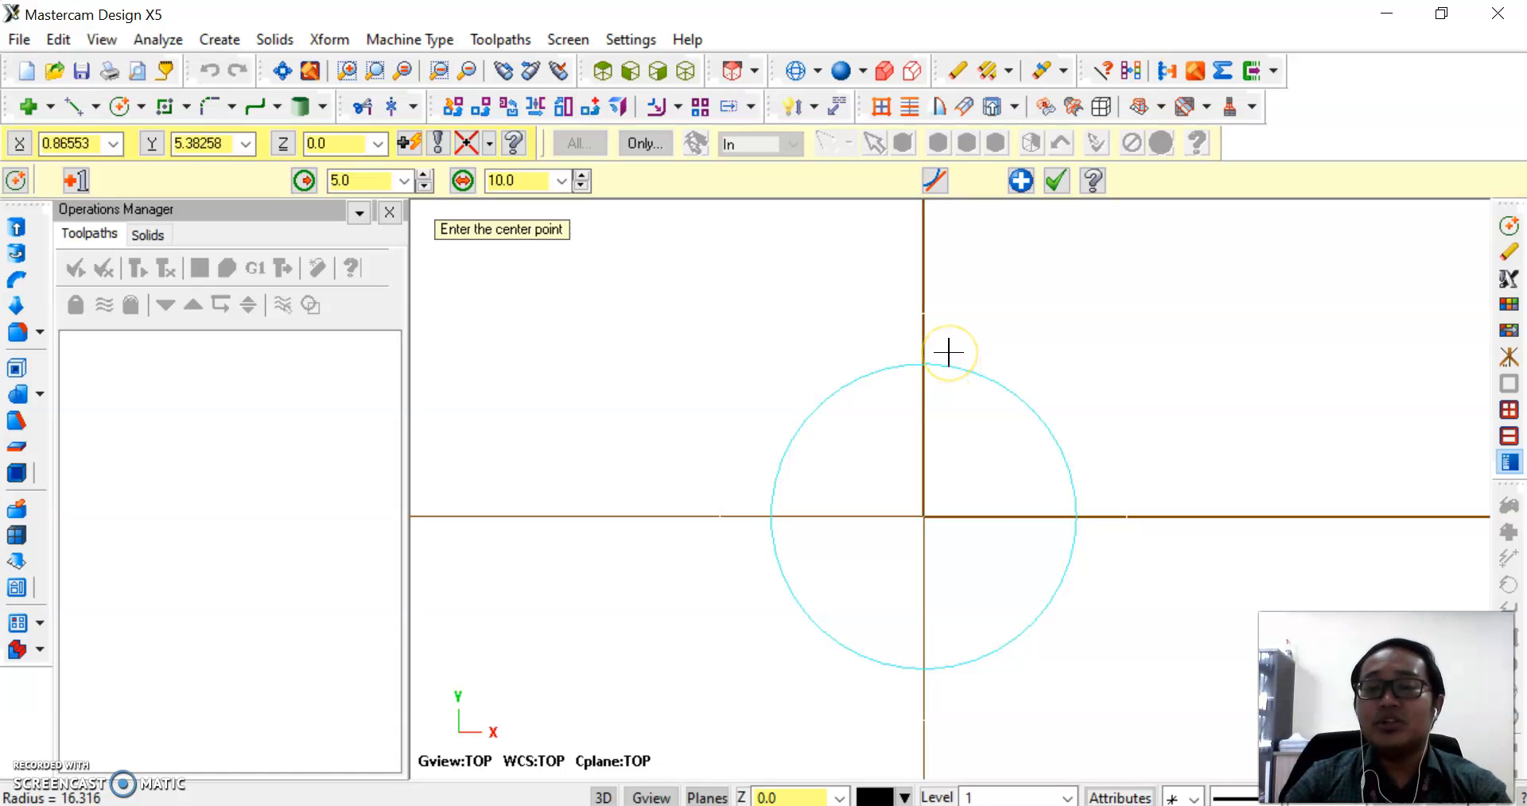
{"action": "left_click", "coordinate": [1054, 183]}
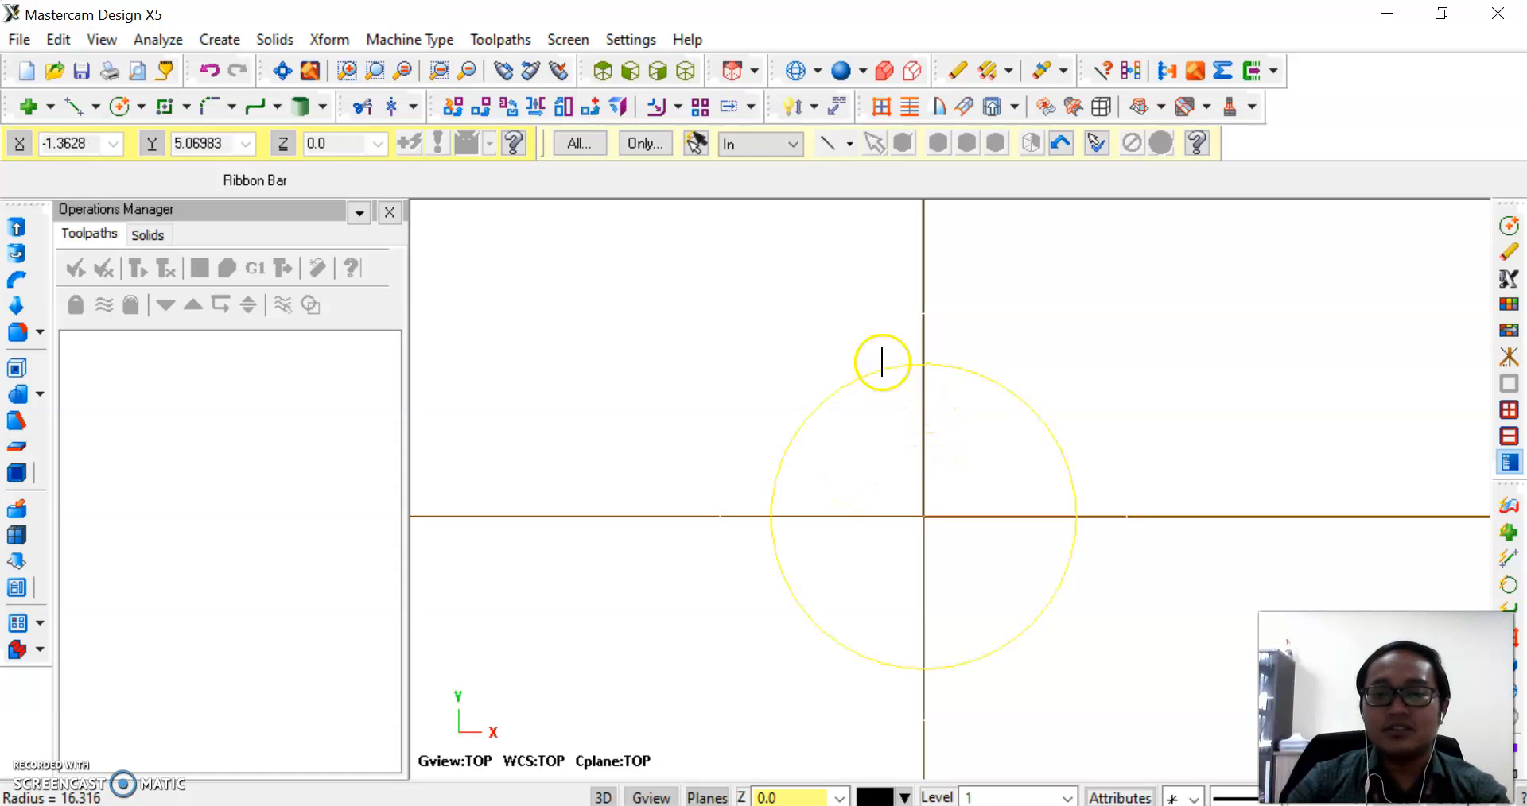
{"action": "left_click", "coordinate": [904, 797]}
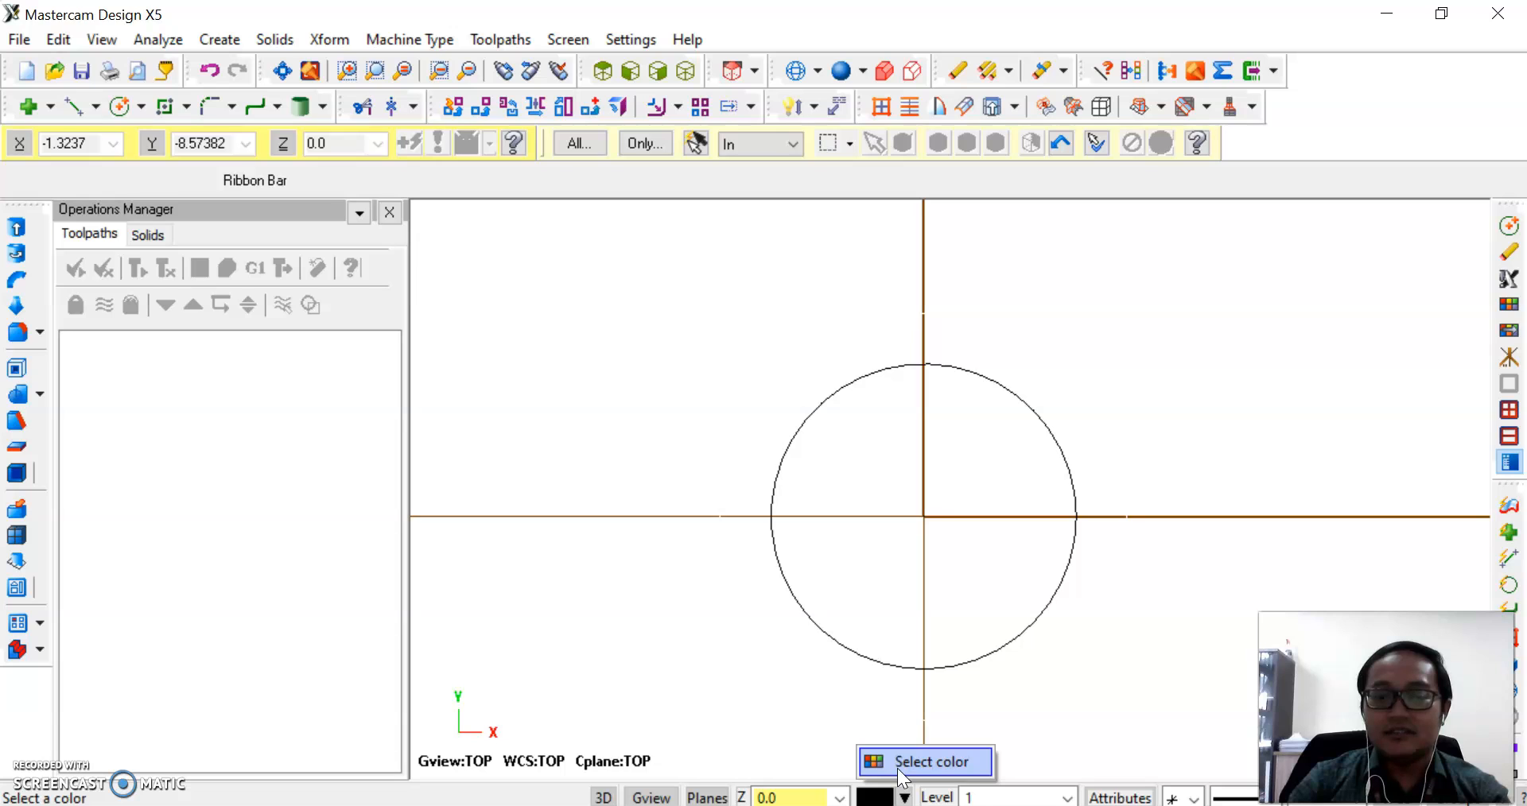
{"action": "left_click", "coordinate": [897, 767]}
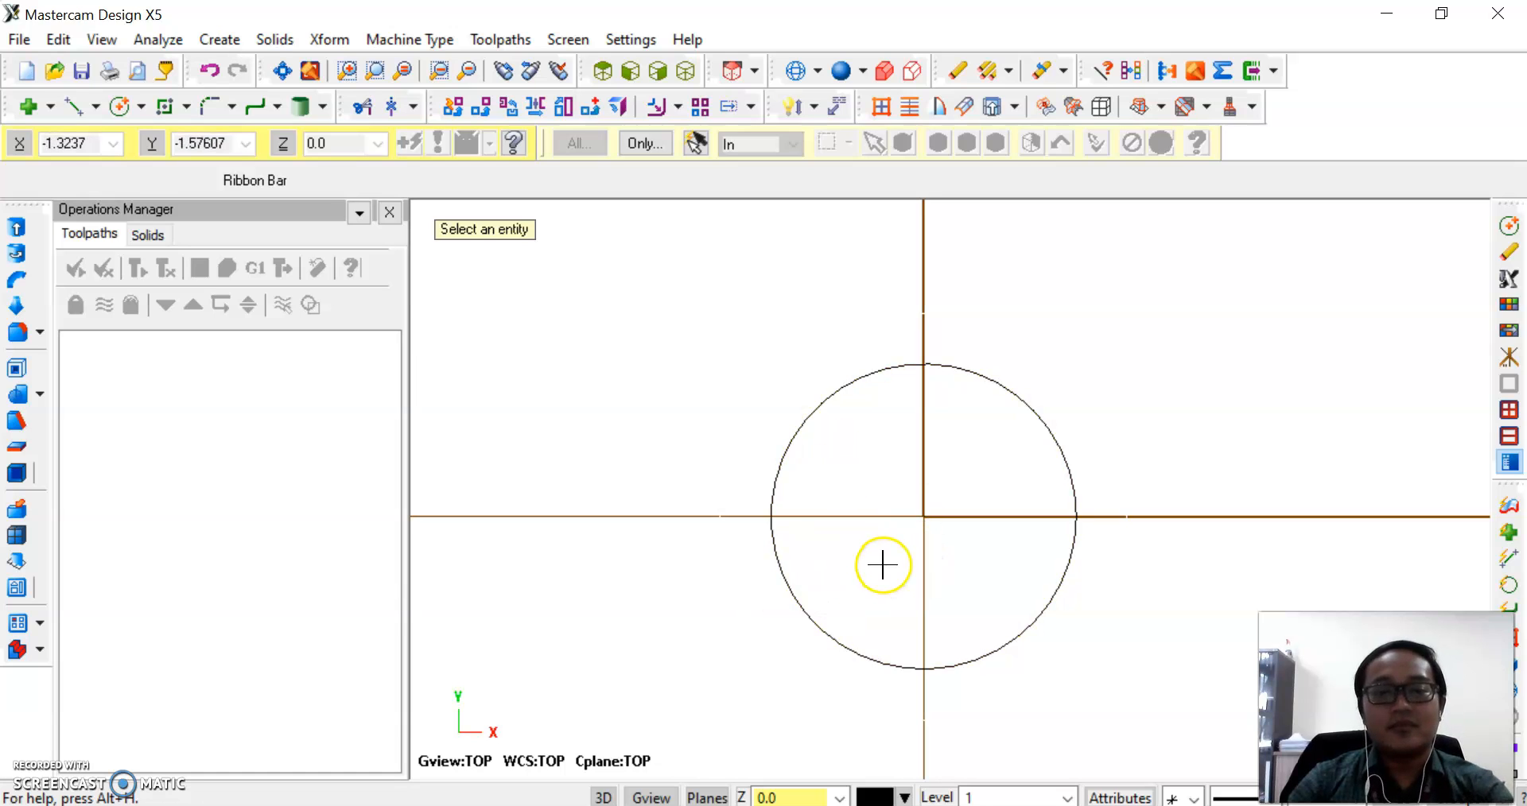
{"action": "key", "text": "Escape"}
- Try to recolor the circle green by choosing color 10 from the palette and picking the circle as the entity
{"action": "left_click", "coordinate": [878, 796]}
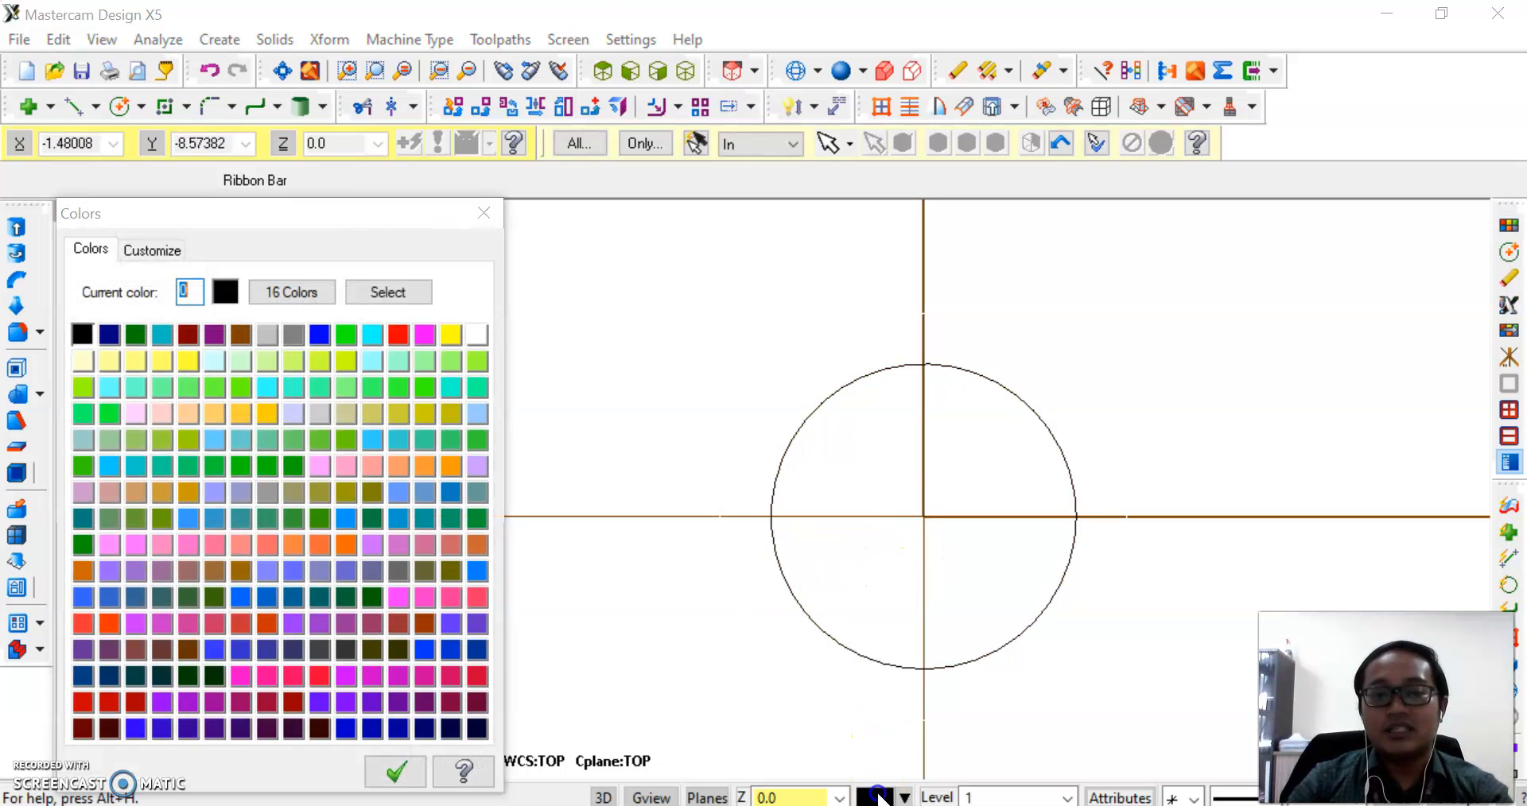
{"action": "left_click_drag", "start_coordinate": [200, 210], "coordinate": [188, 134]}
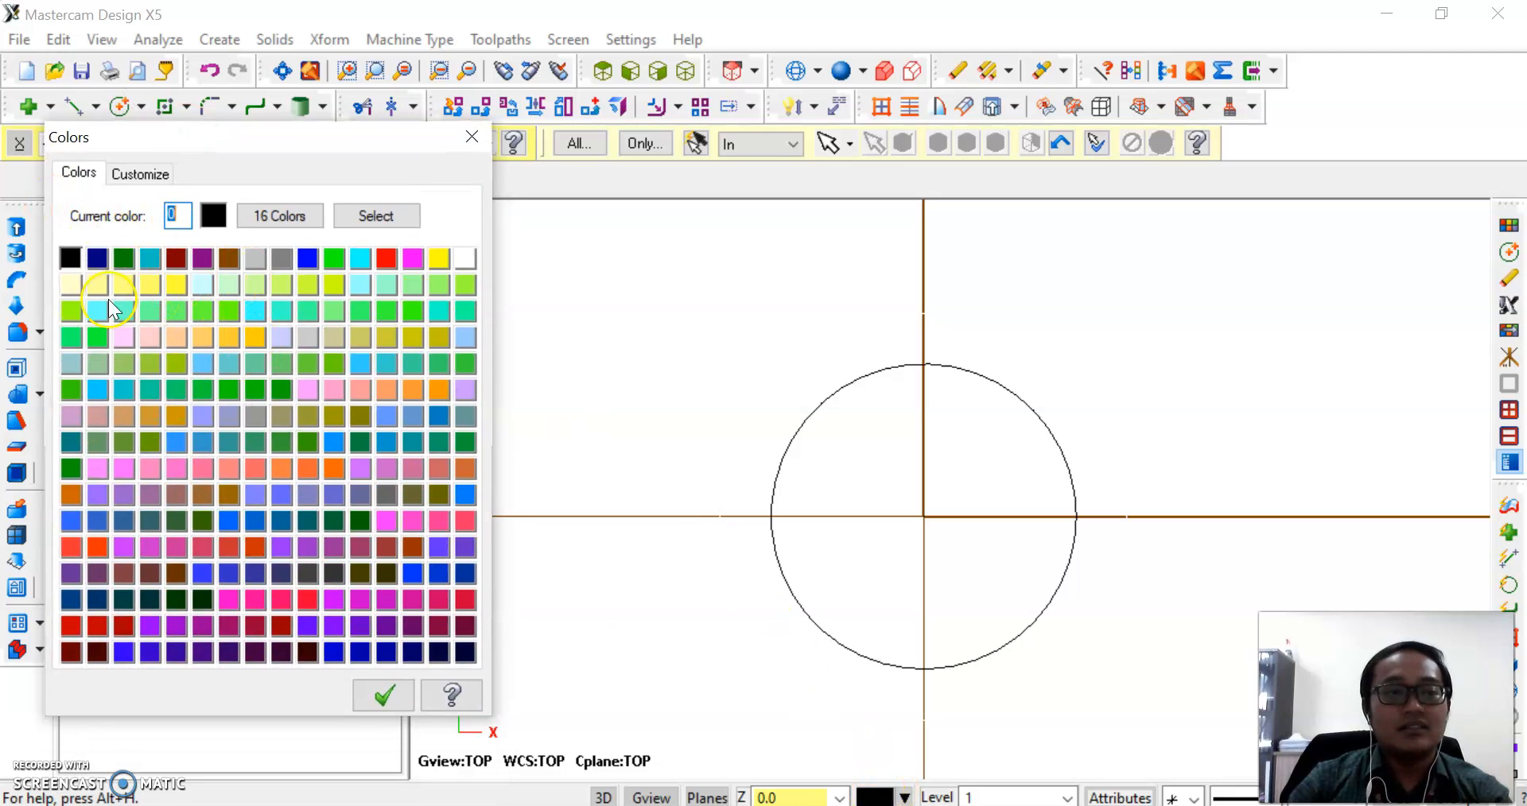
{"action": "left_click", "coordinate": [335, 259]}
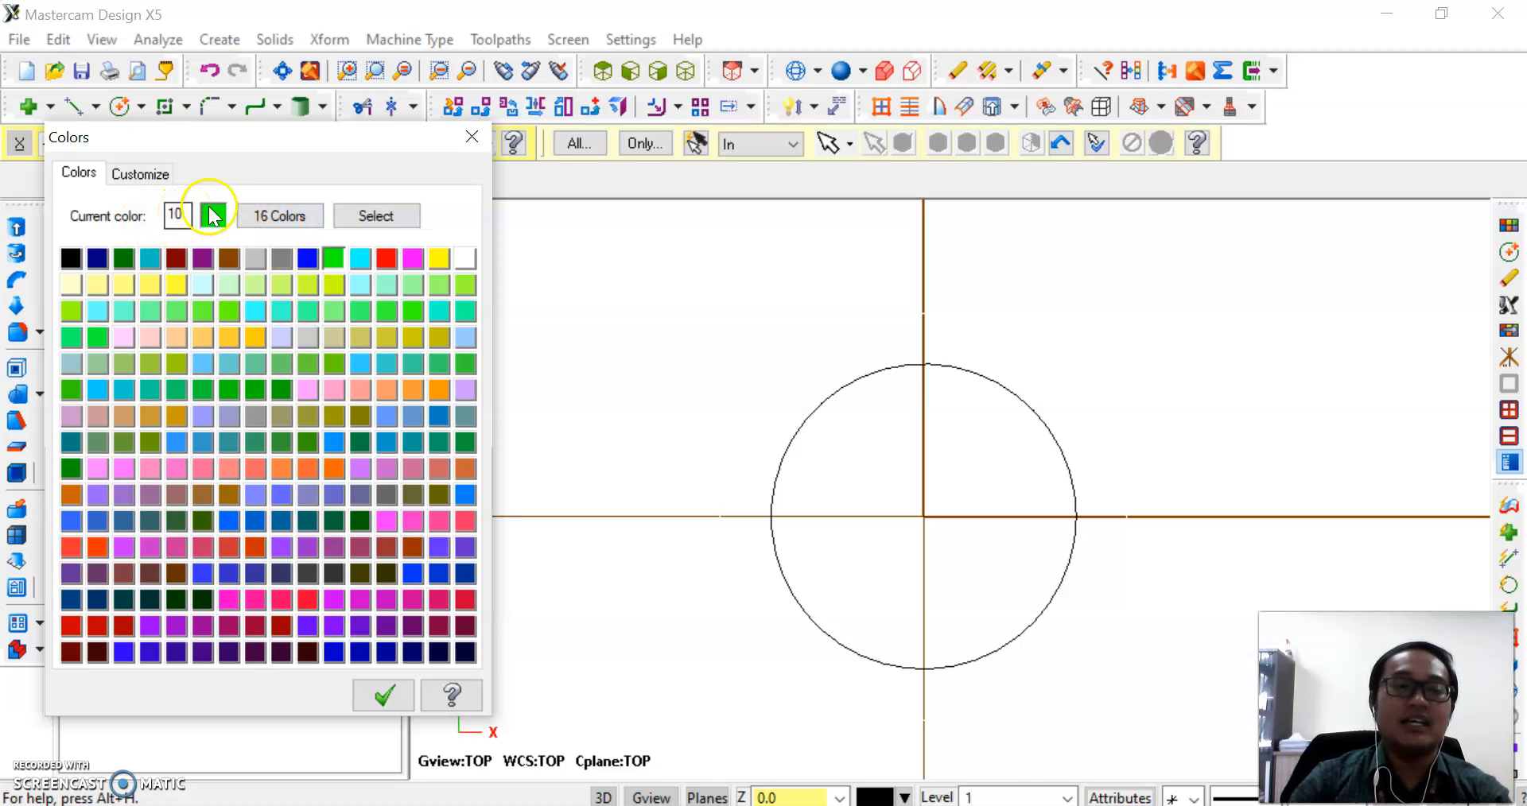
{"action": "left_click", "coordinate": [376, 215]}
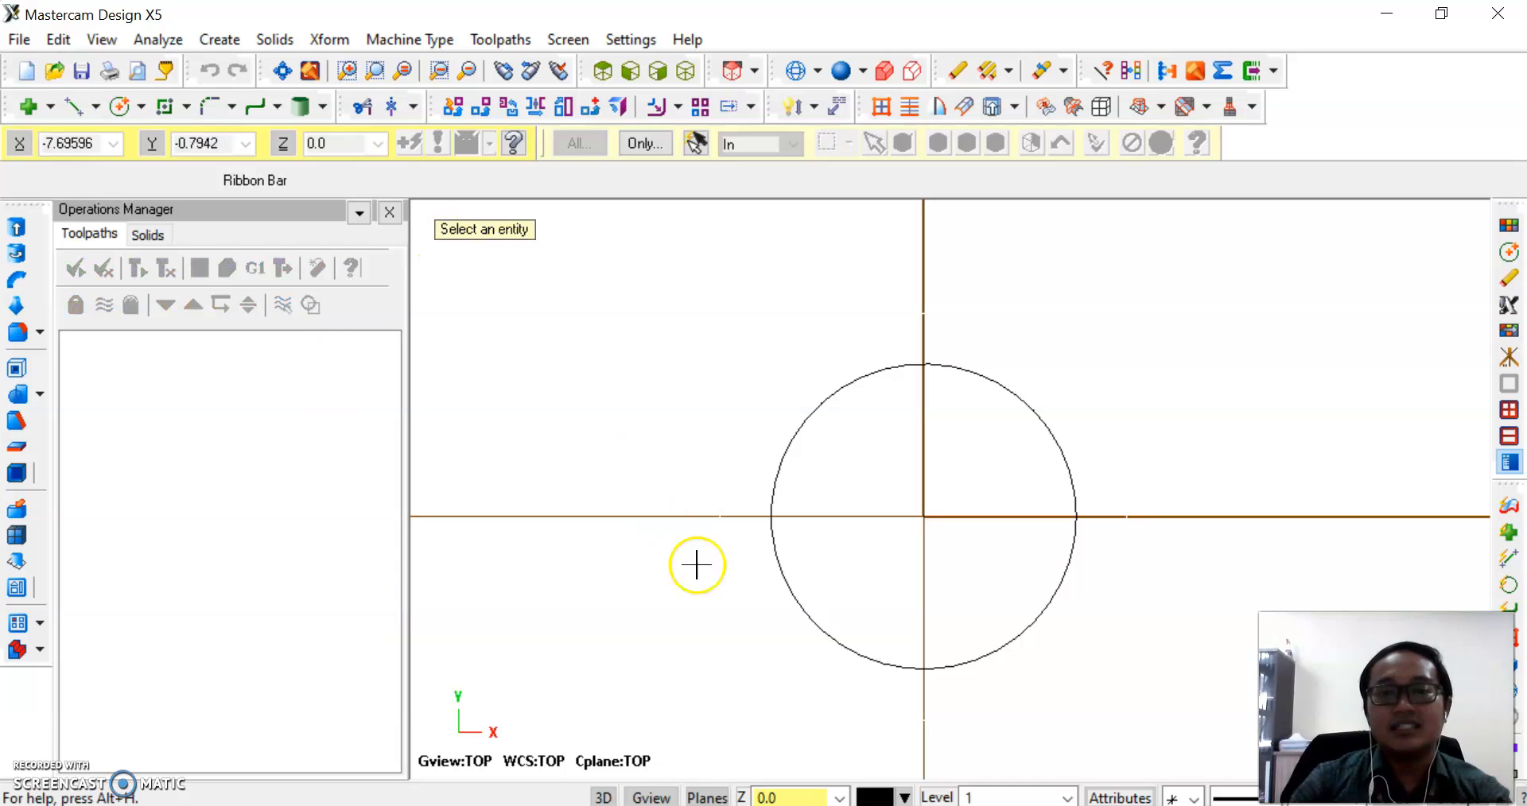
{"action": "left_click", "coordinate": [821, 419]}
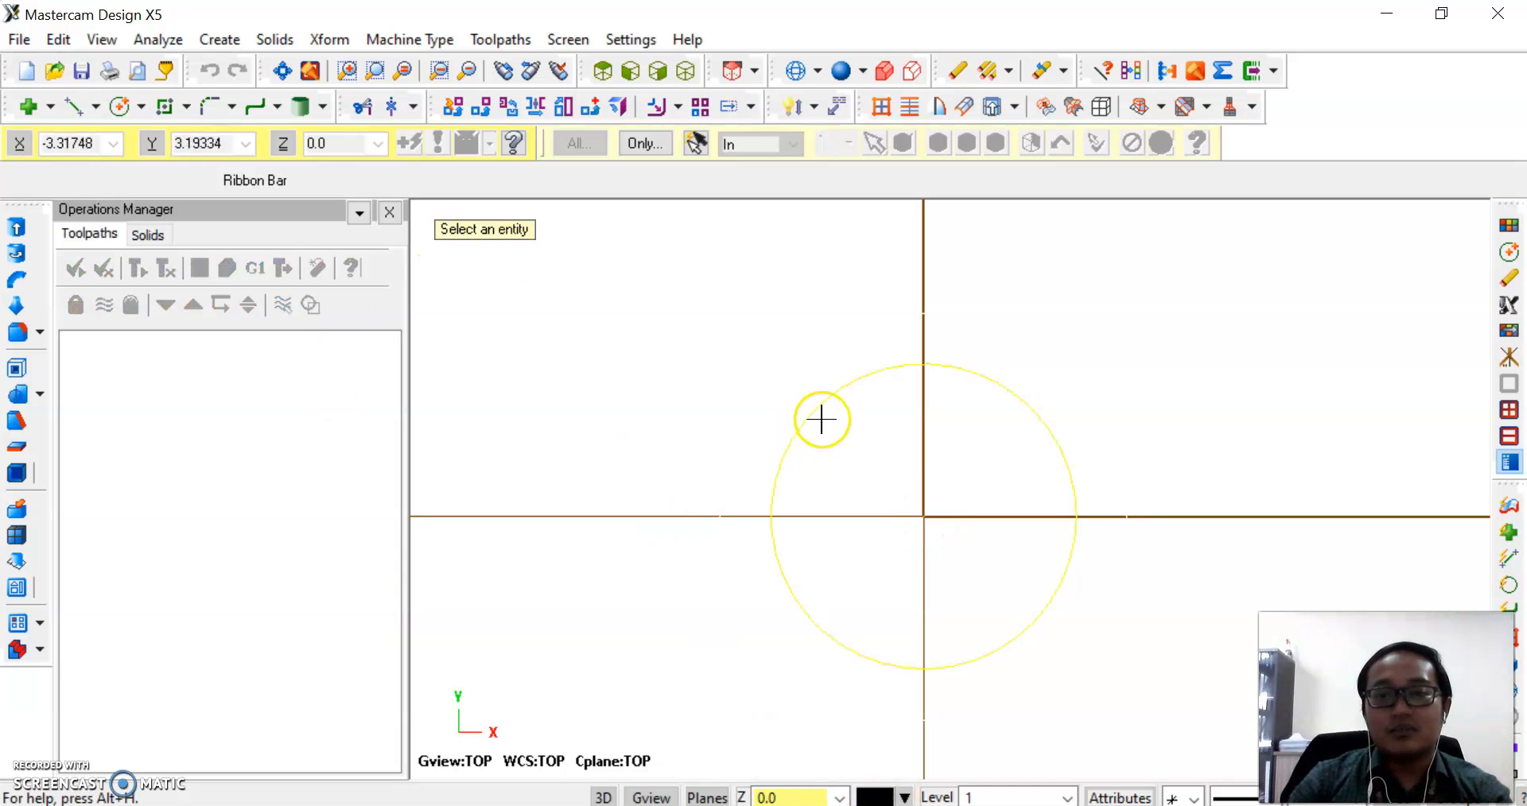
{"action": "left_click", "coordinate": [871, 798]}
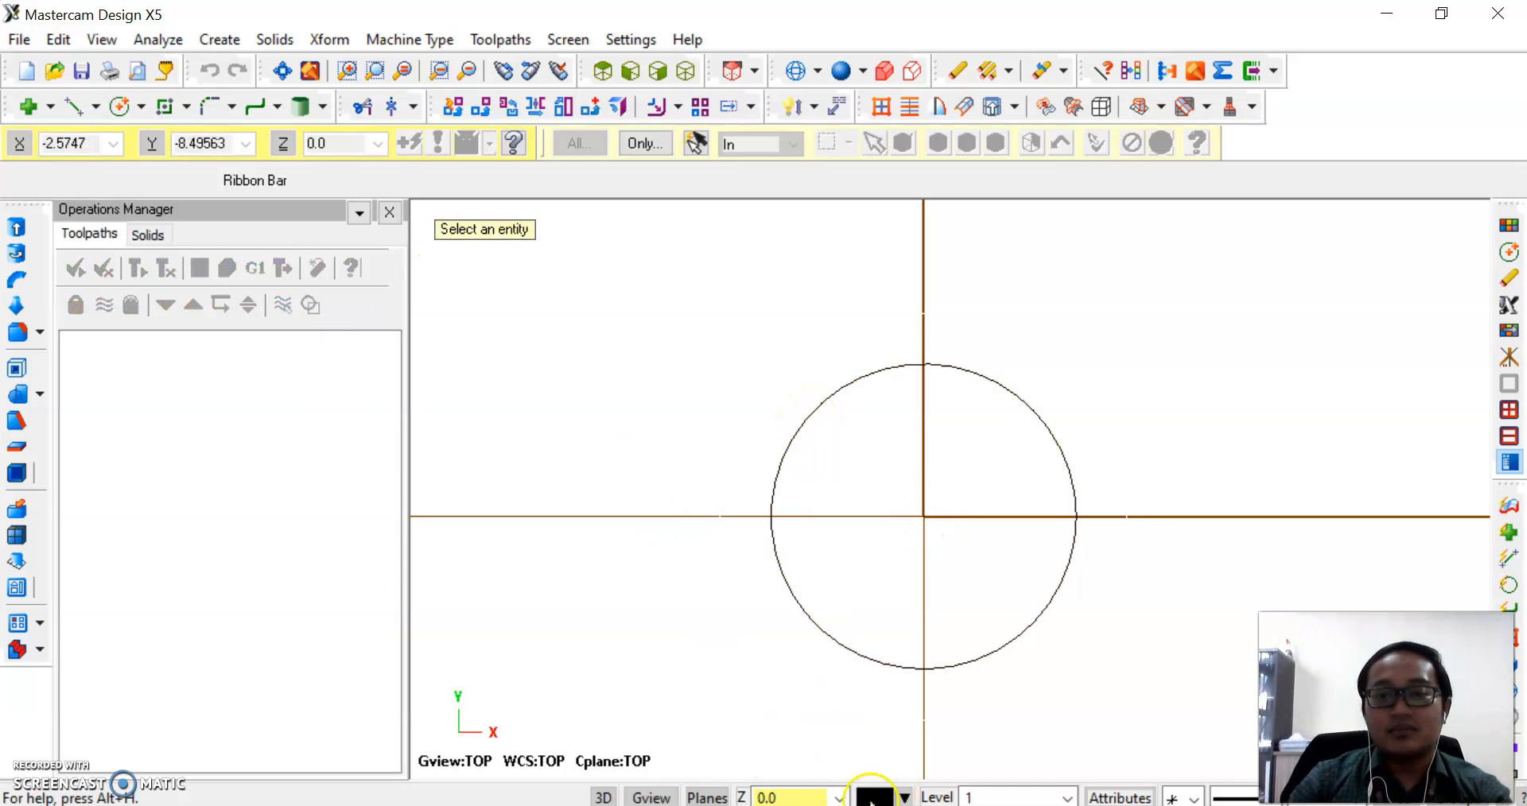
{"action": "left_click", "coordinate": [823, 400]}
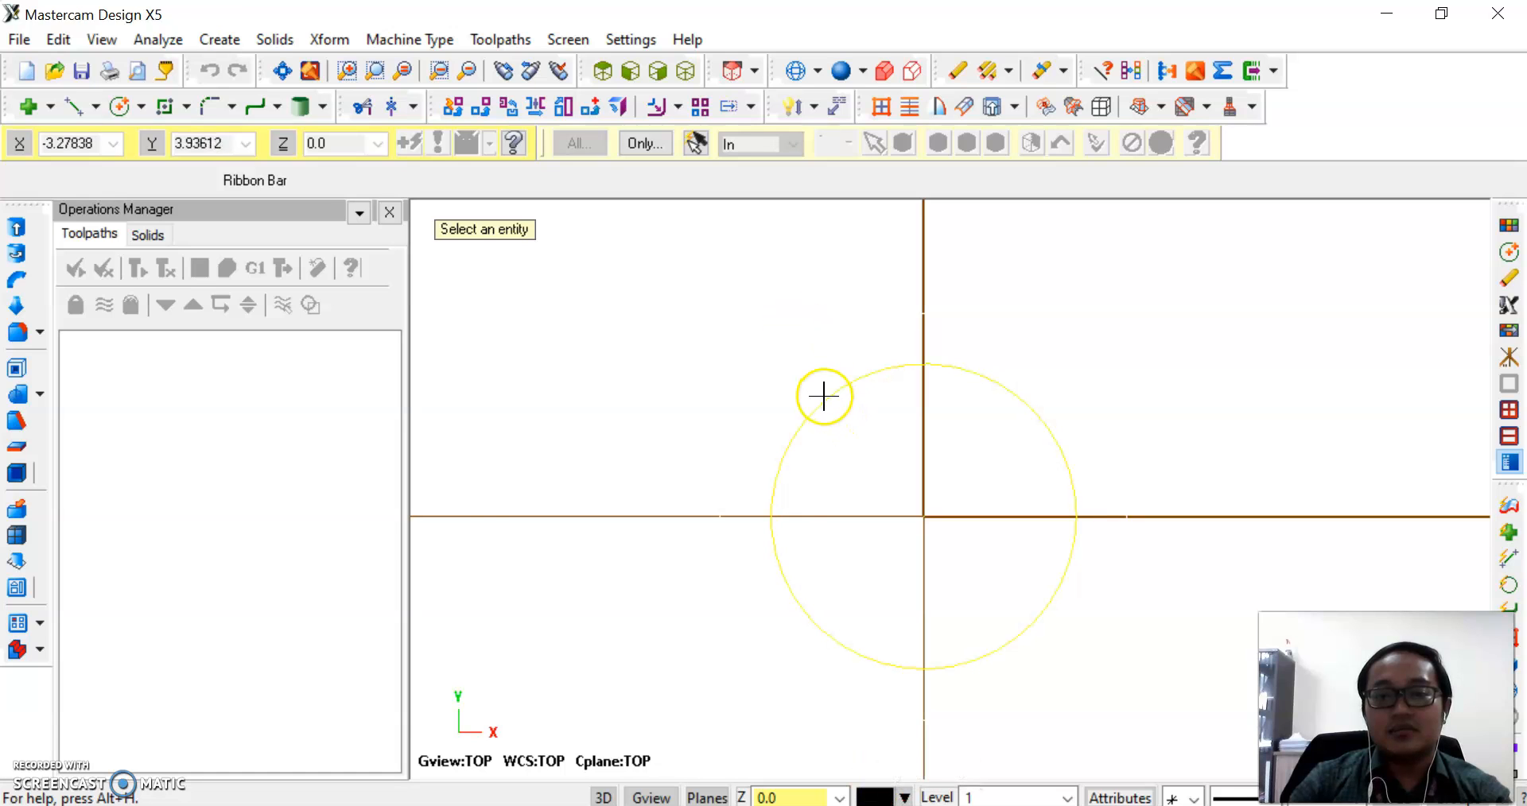
{"action": "left_click", "coordinate": [318, 602]}
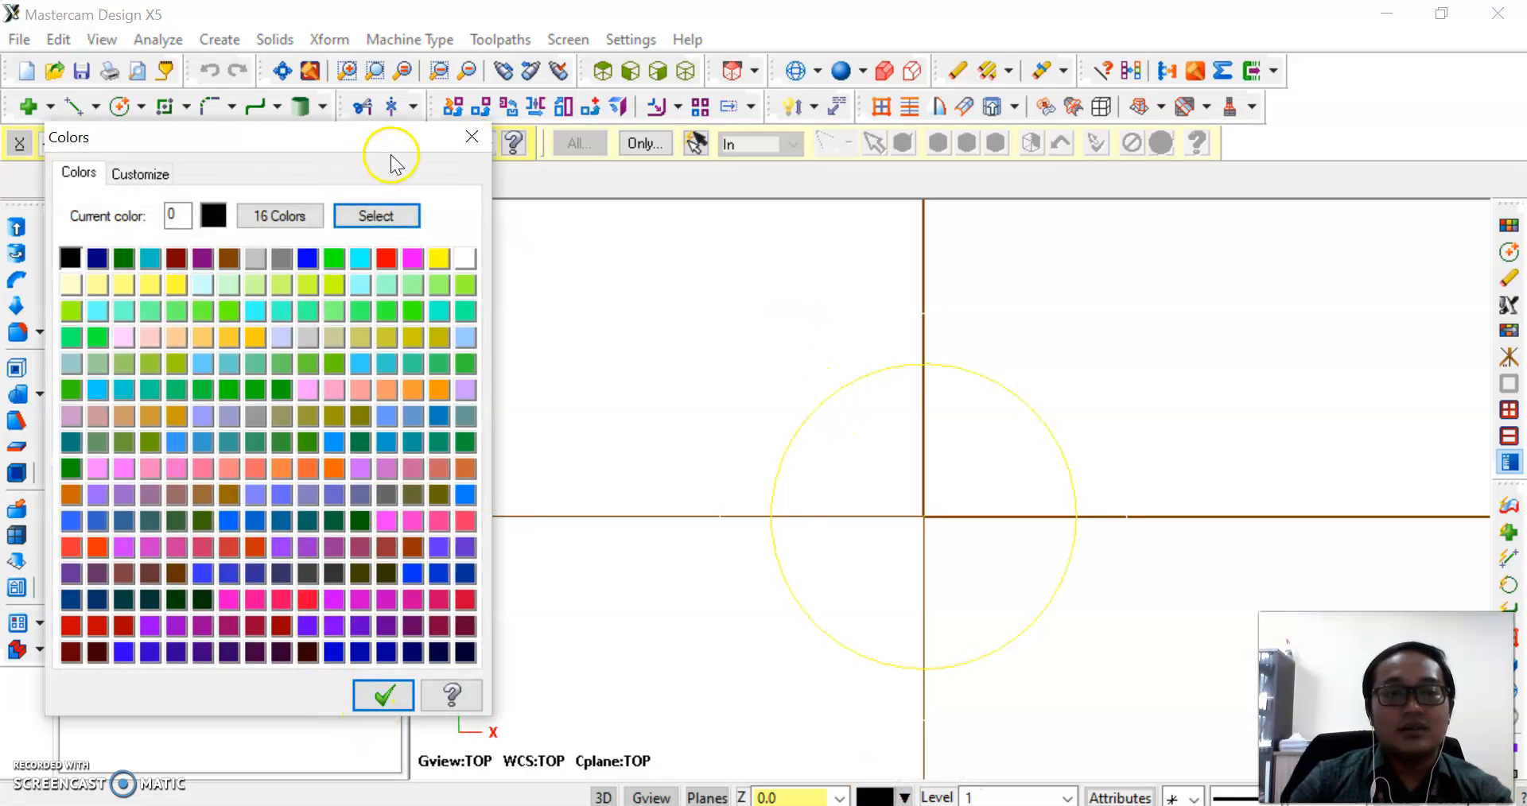
{"action": "left_click", "coordinate": [368, 695]}
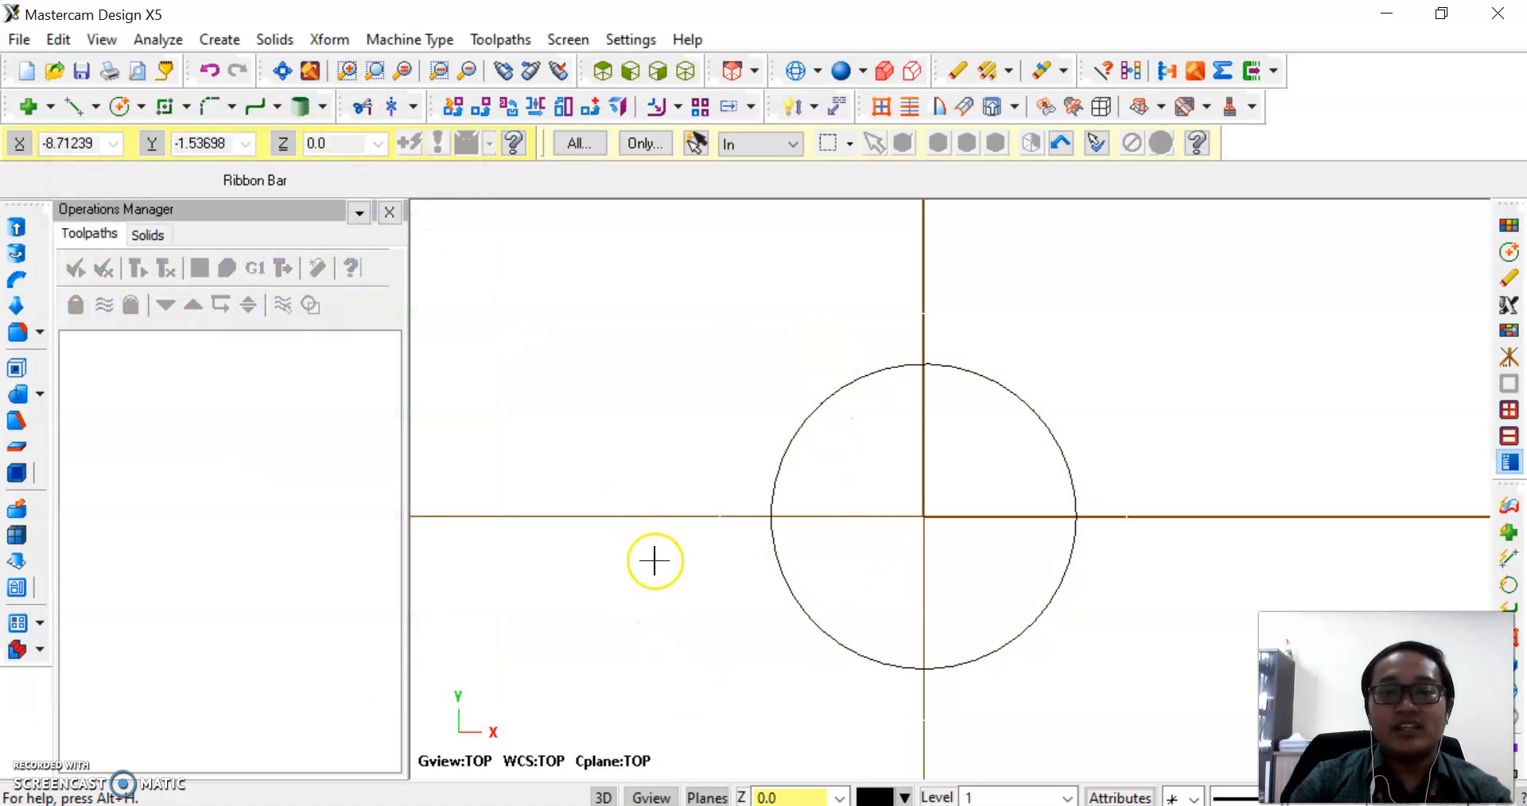
{"action": "left_click", "coordinate": [904, 798]}
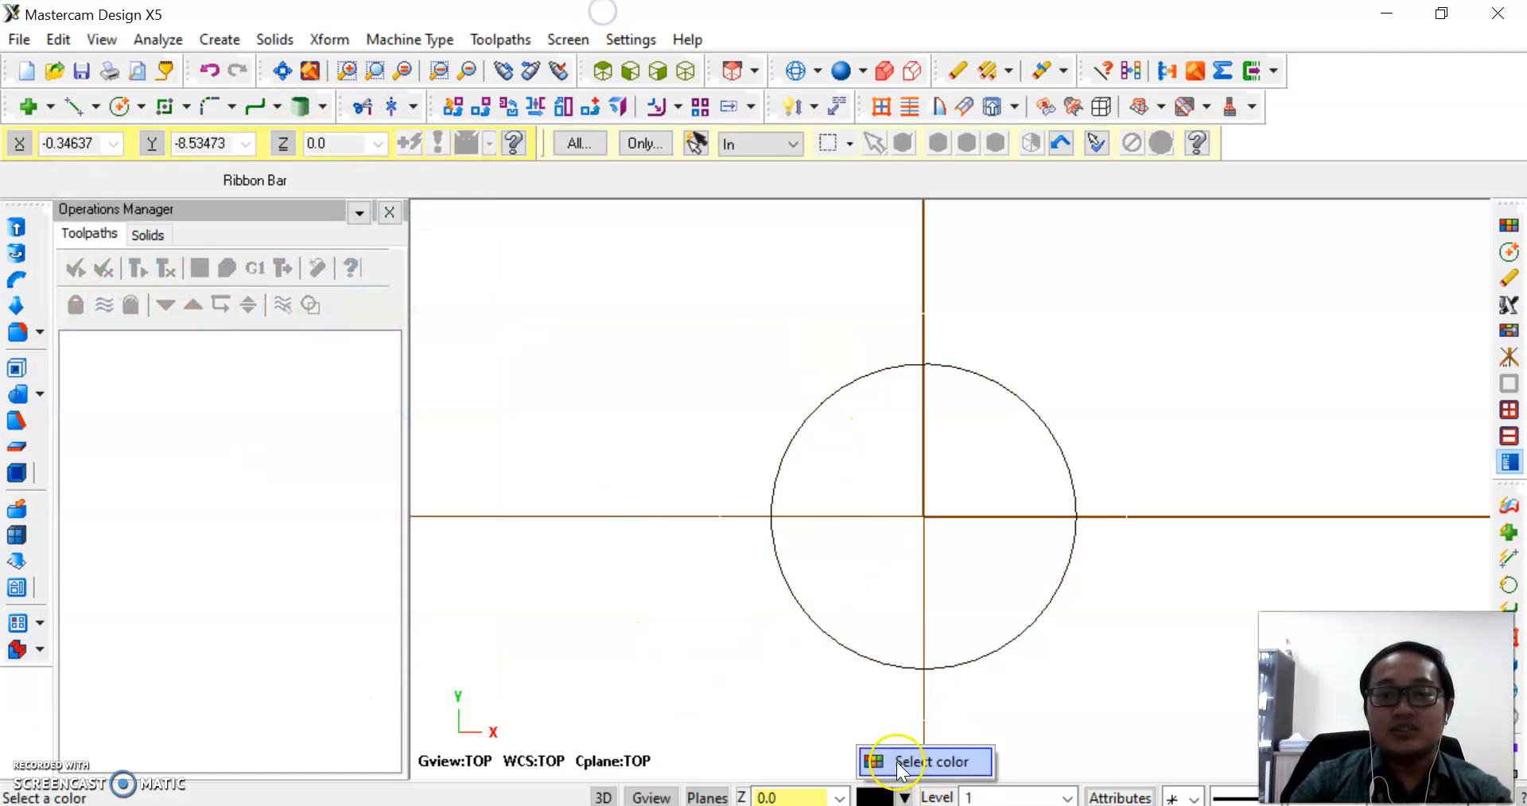
{"action": "left_click", "coordinate": [919, 763]}
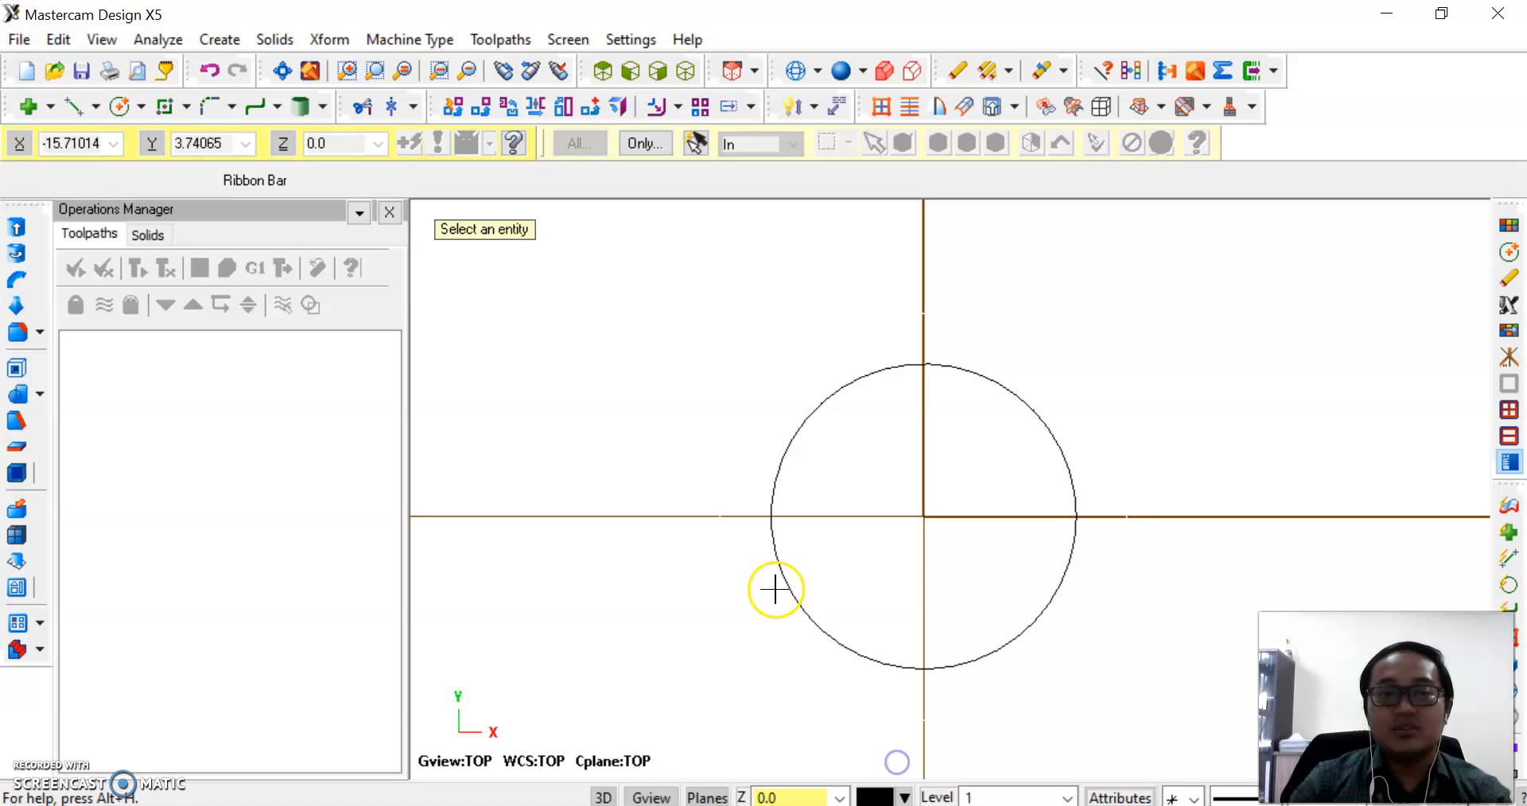
{"action": "left_click", "coordinate": [917, 585]}
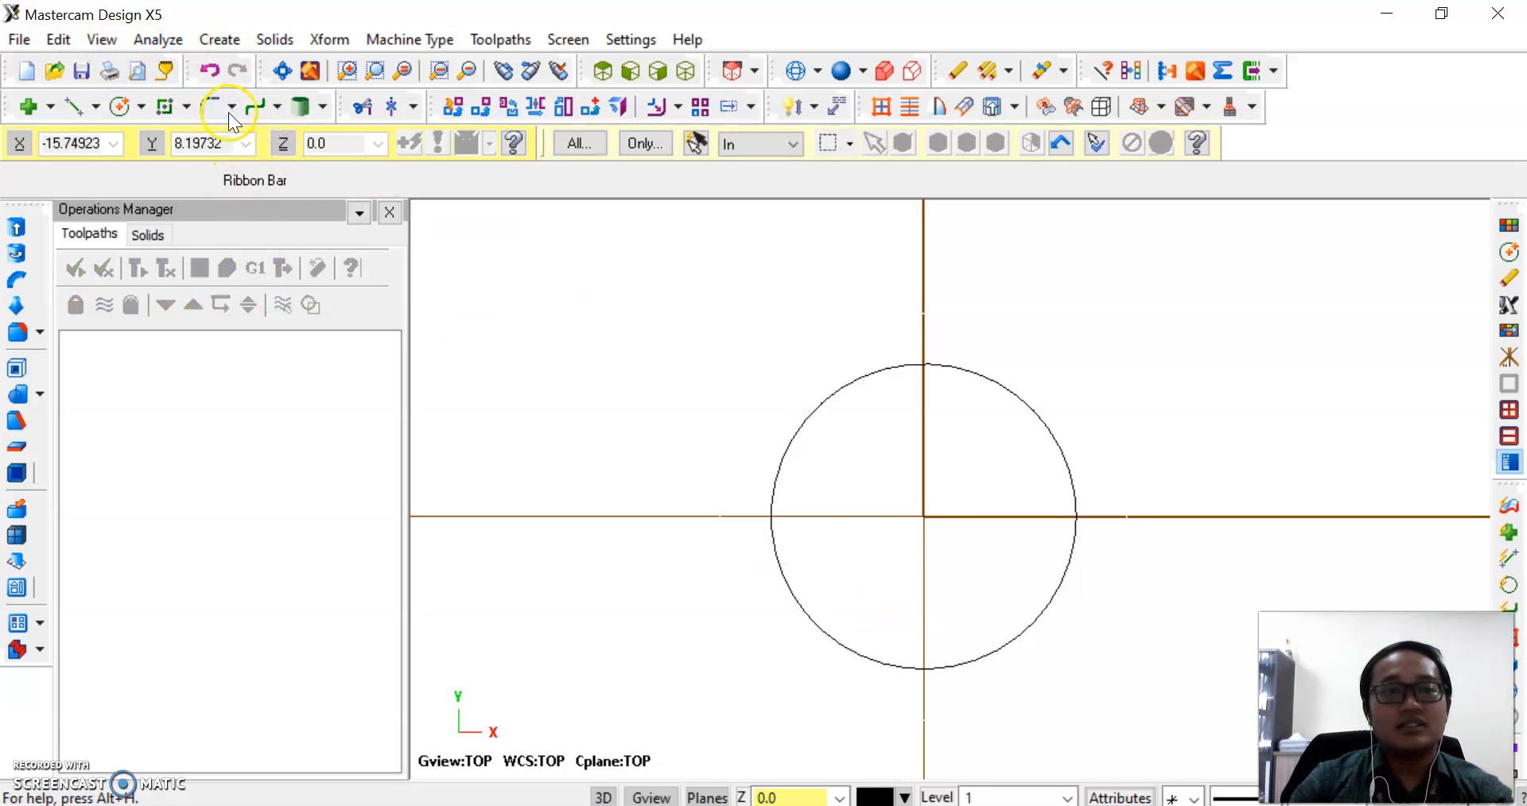
- Set the active drawing color to green, color 10, for new geometry
{"action": "left_click", "coordinate": [874, 797]}
{"action": "left_click", "coordinate": [248, 392]}
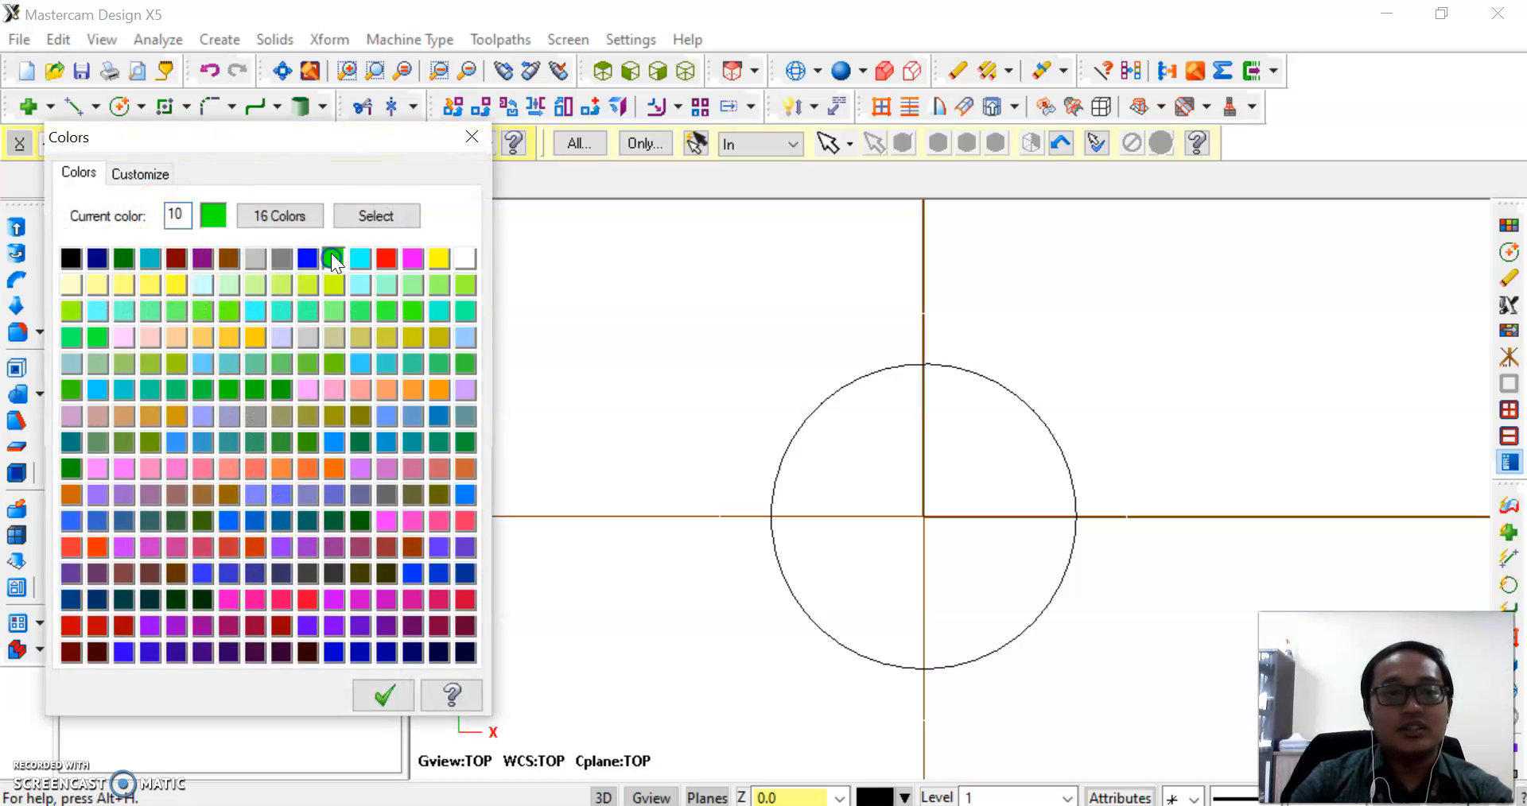
{"action": "left_click", "coordinate": [375, 215]}
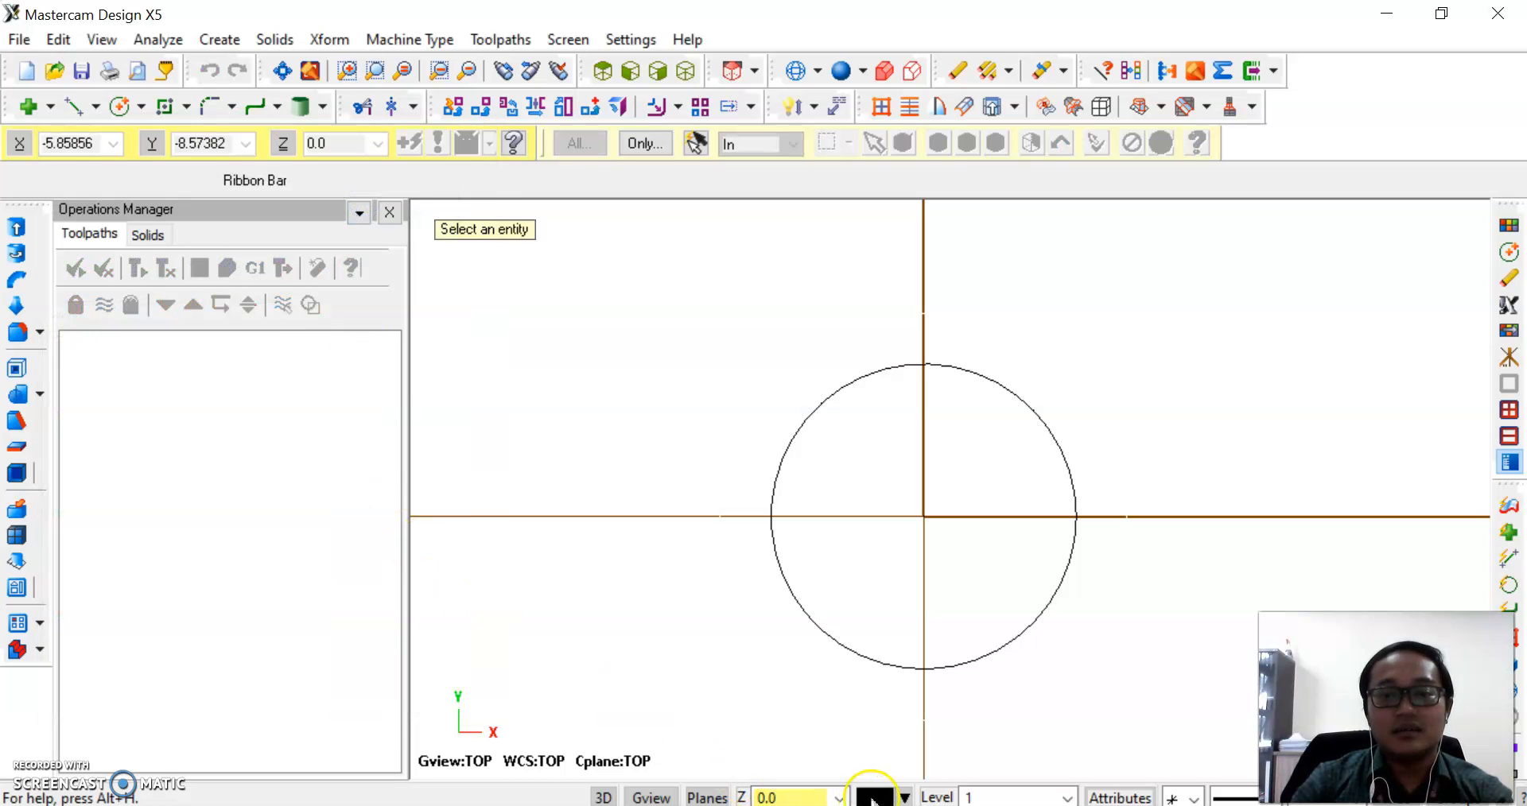
{"action": "left_click", "coordinate": [910, 540]}
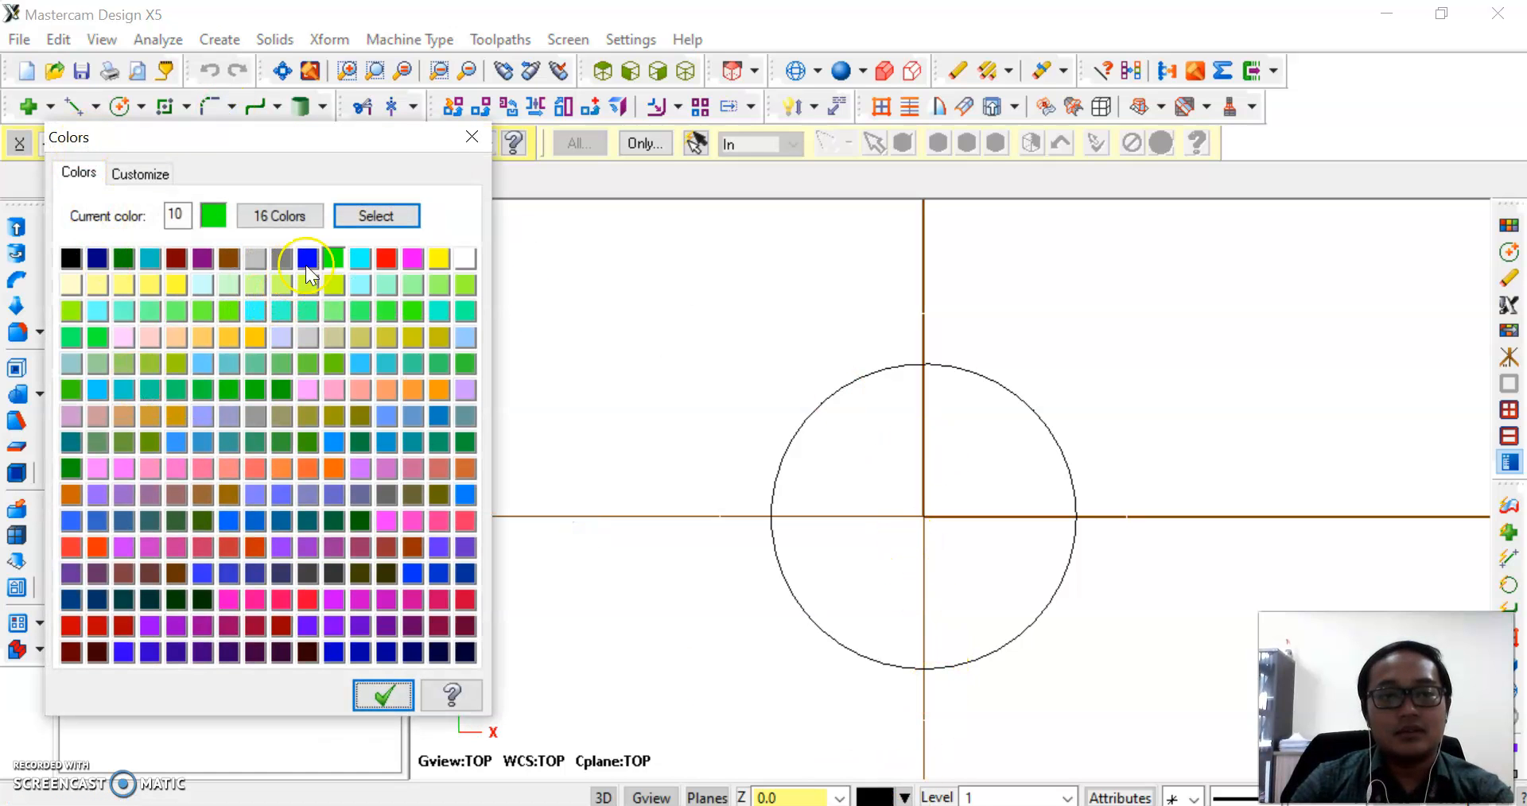
{"action": "left_click", "coordinate": [383, 695]}
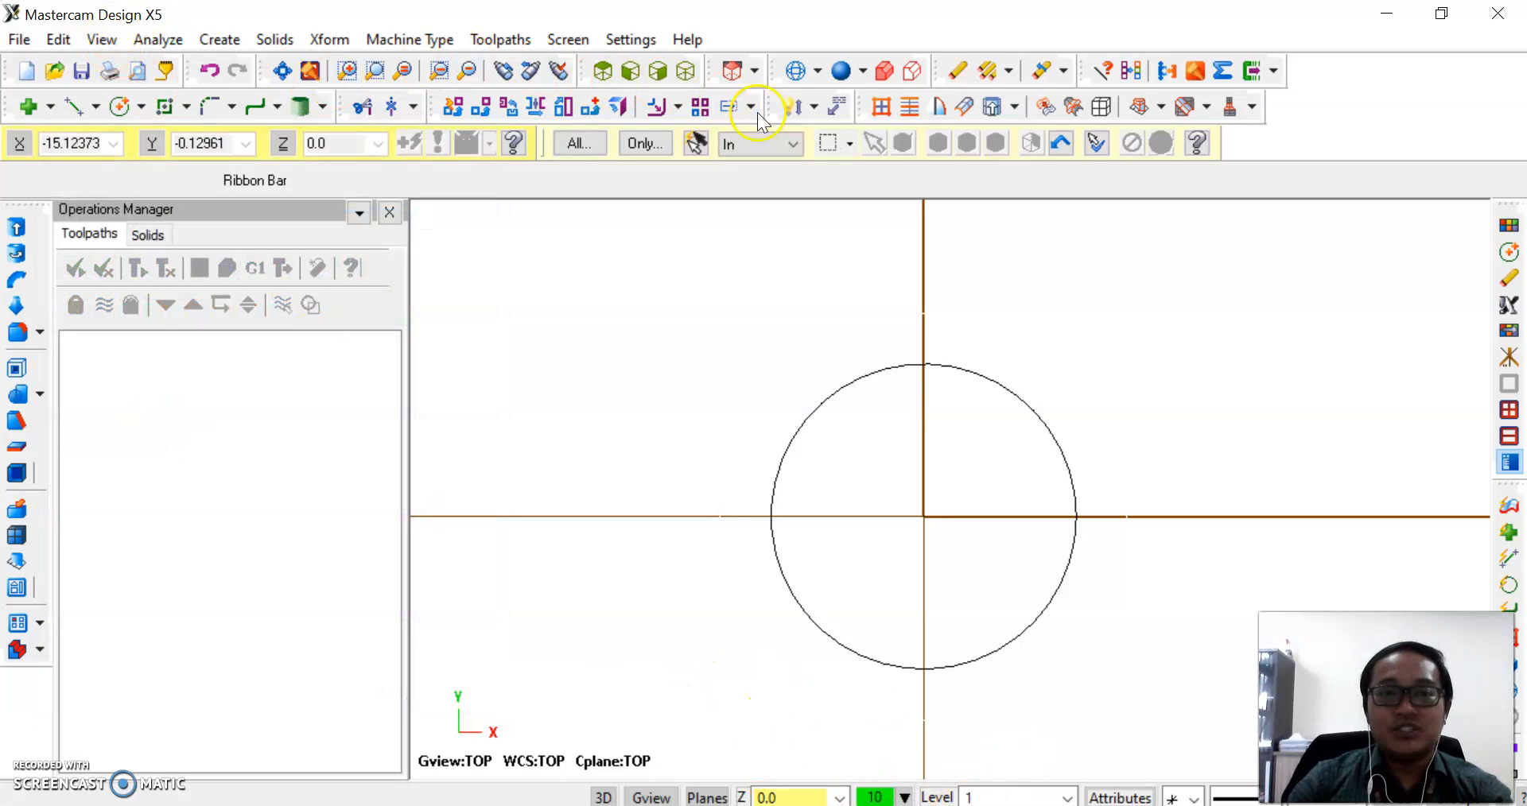
- Draw a Circle Center Point circle centered at the origin with a diameter of 20
{"action": "left_click", "coordinate": [219, 39]}
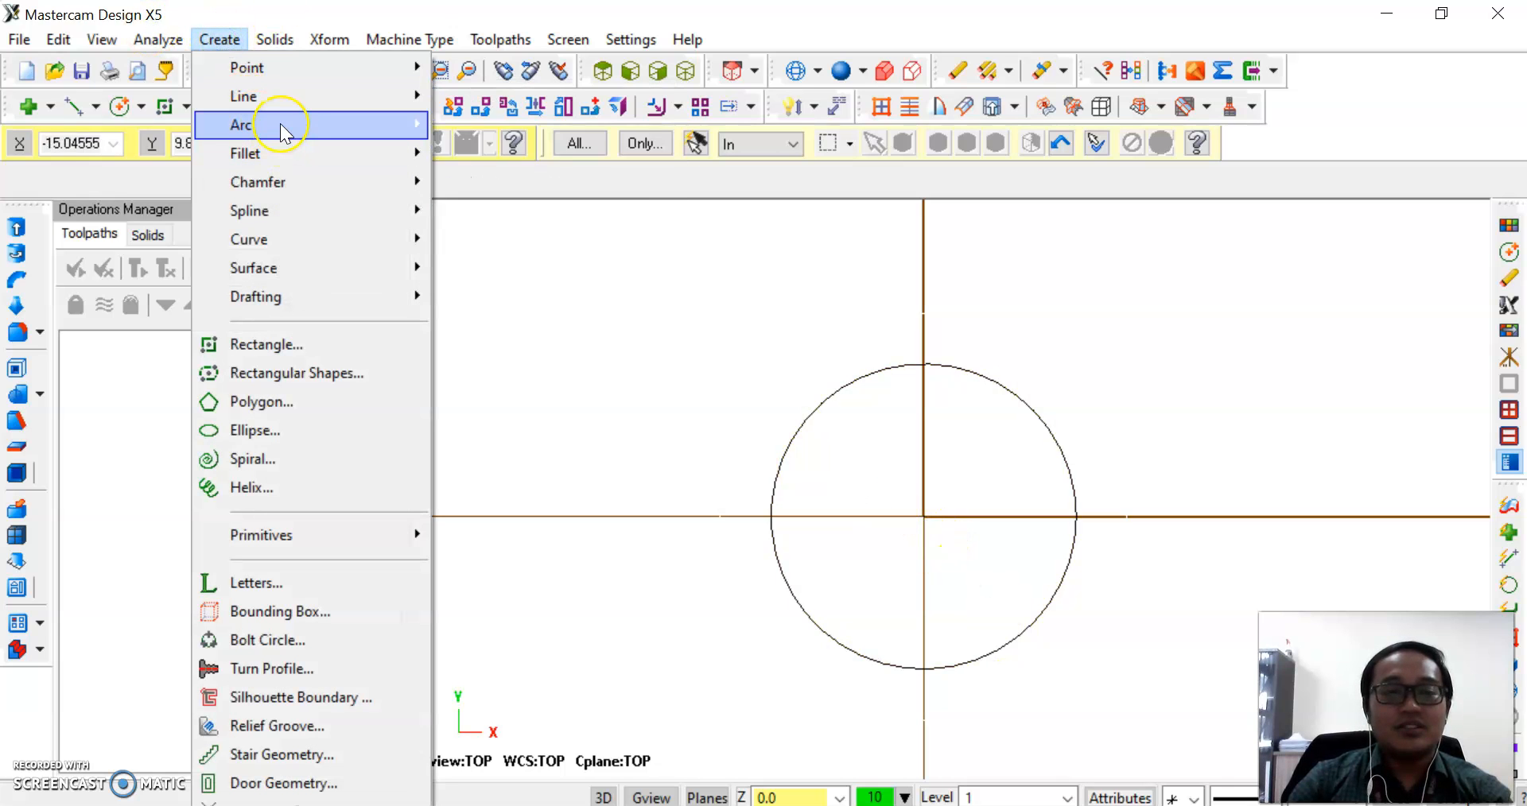
{"action": "mouse_move", "coordinate": [273, 125]}
{"action": "left_click", "coordinate": [538, 153]}
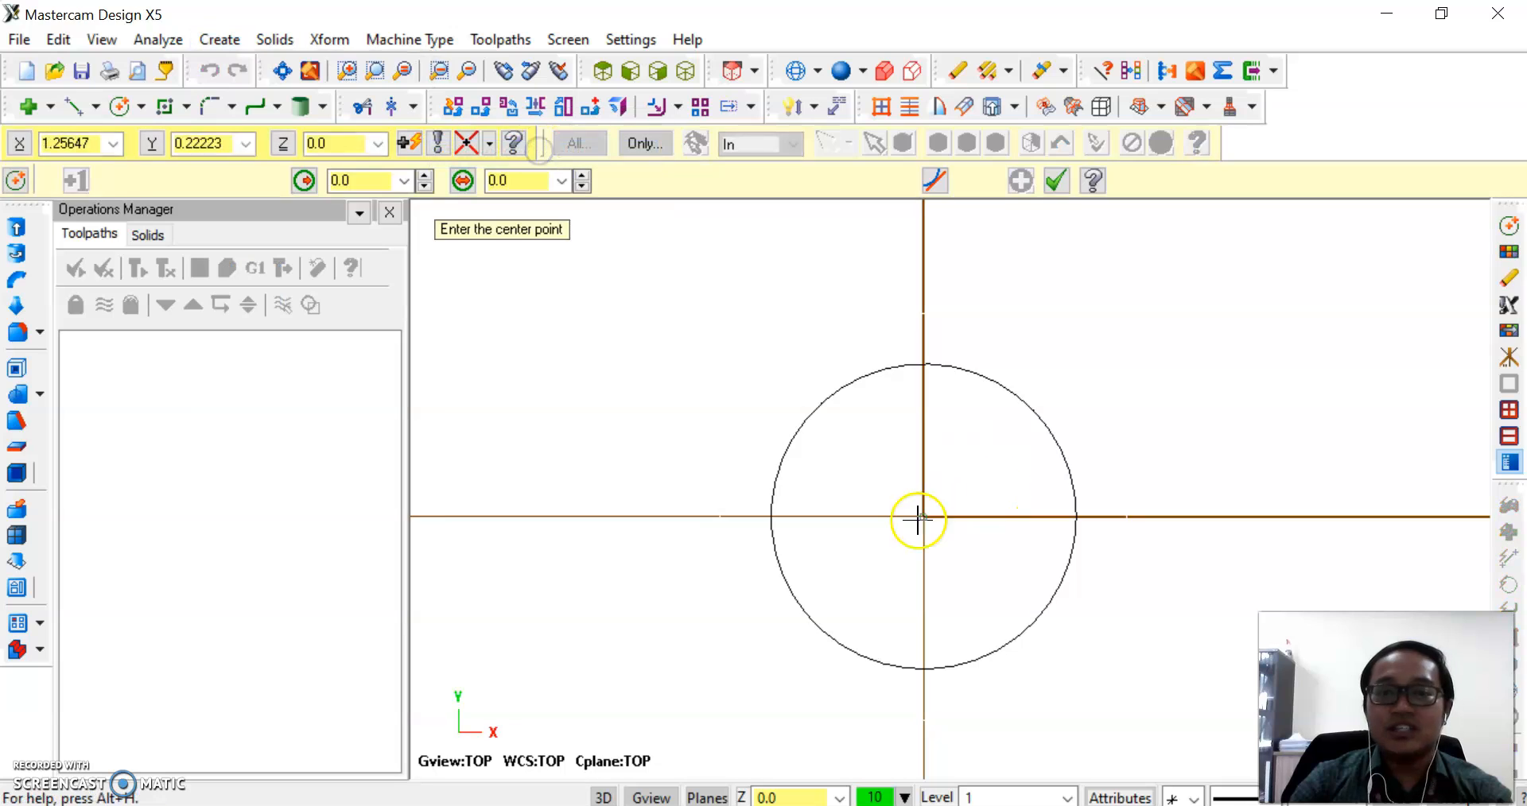
{"action": "left_click", "coordinate": [924, 518]}
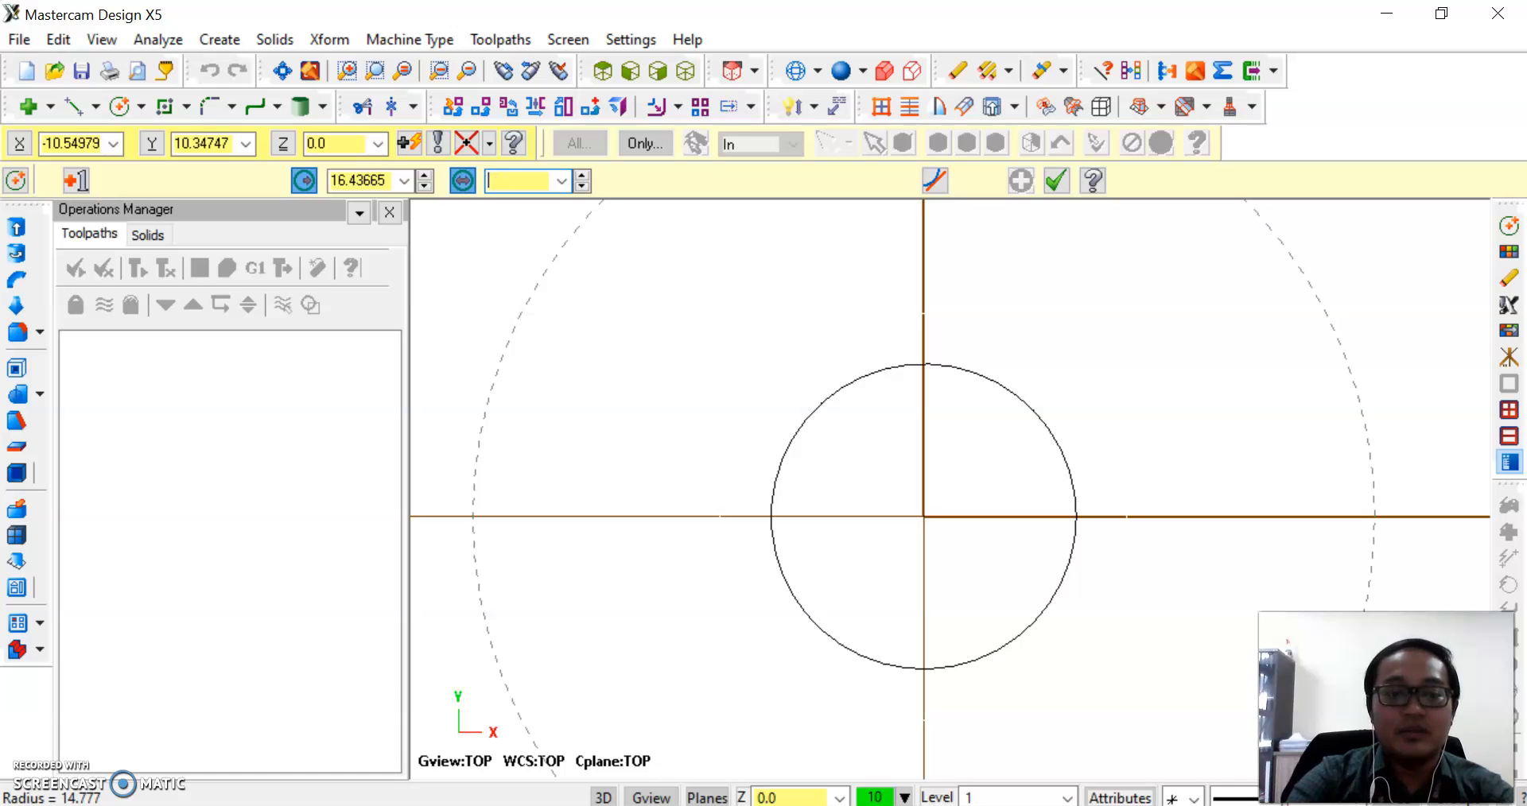
{"action": "key", "text": "Return"}
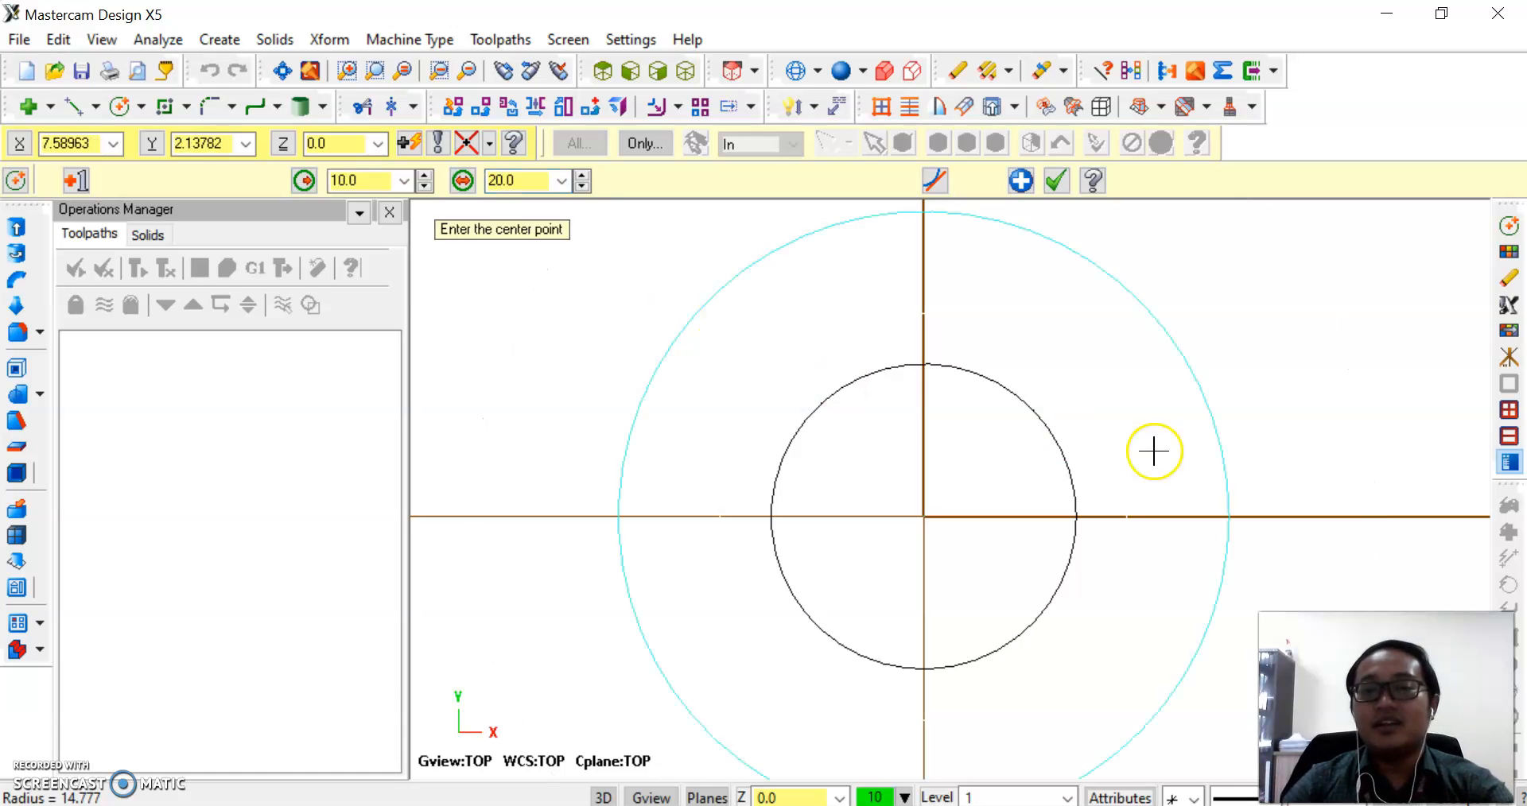
{"action": "left_click", "coordinate": [1056, 181]}
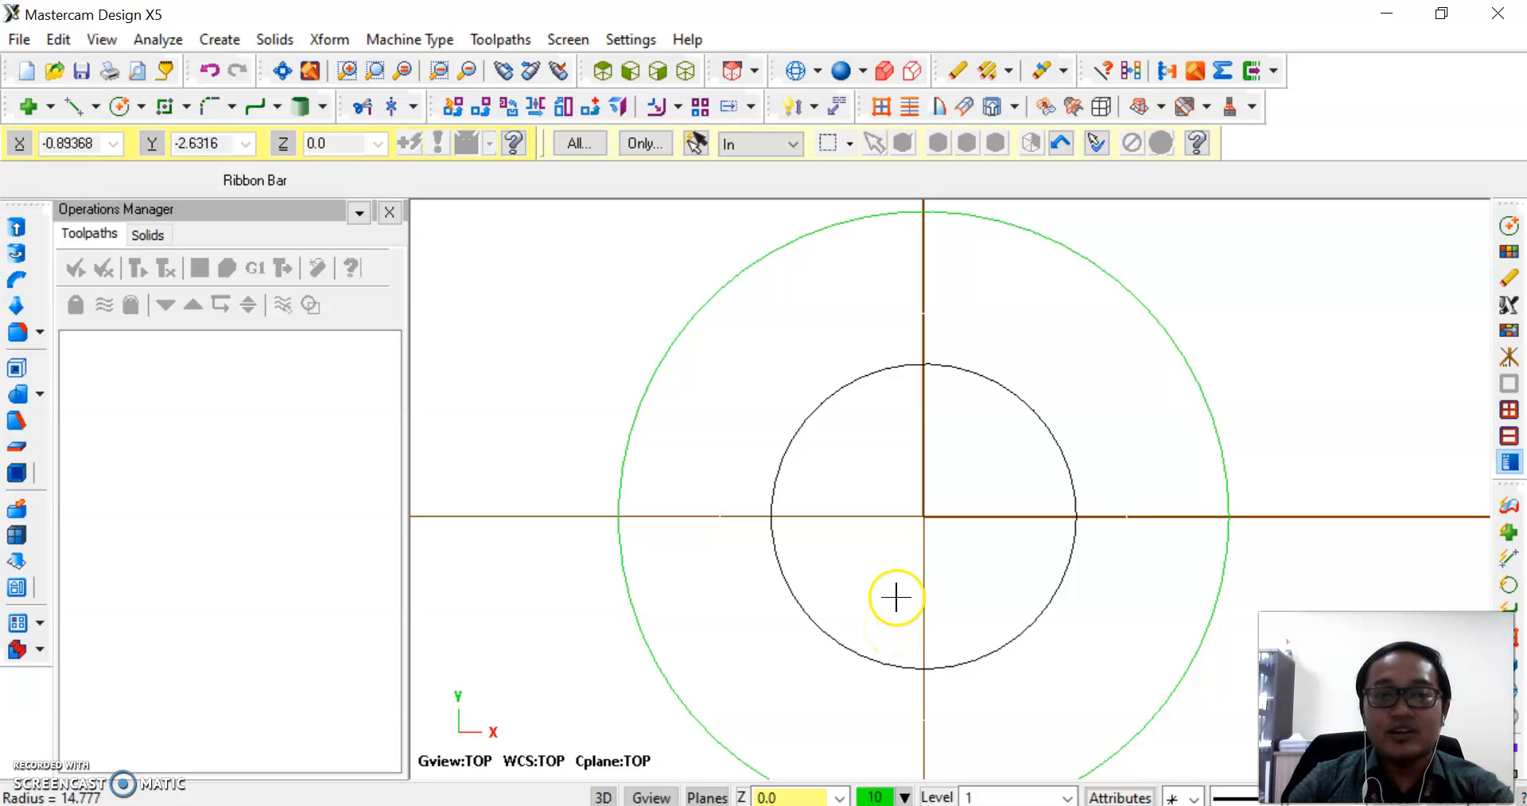
{"action": "left_click", "coordinate": [897, 548]}
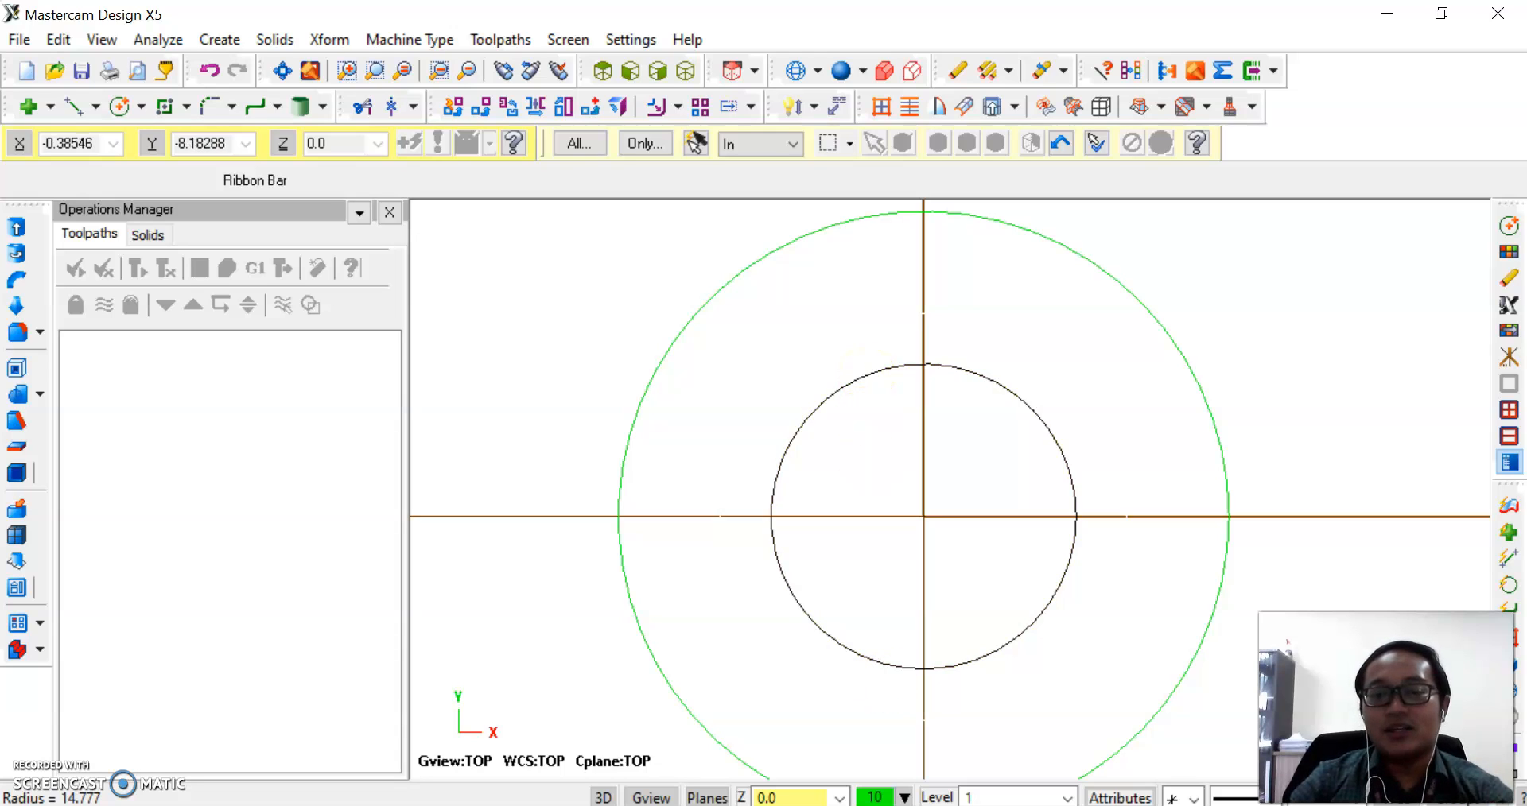
- Make red, color 12, the active color and change the inner circle's color to it
{"action": "right_click", "coordinate": [875, 795]}
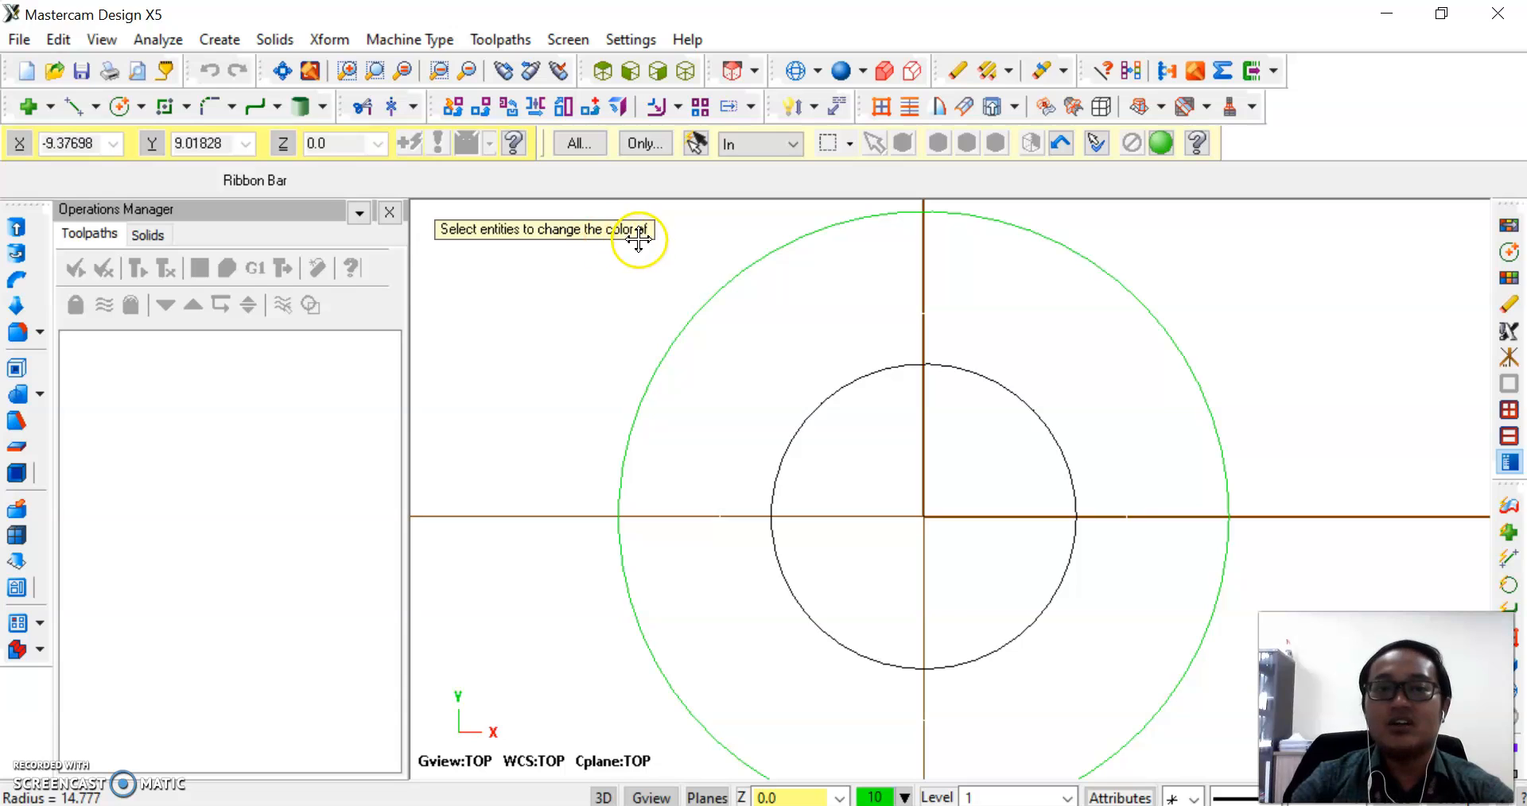
{"action": "left_click", "coordinate": [845, 395]}
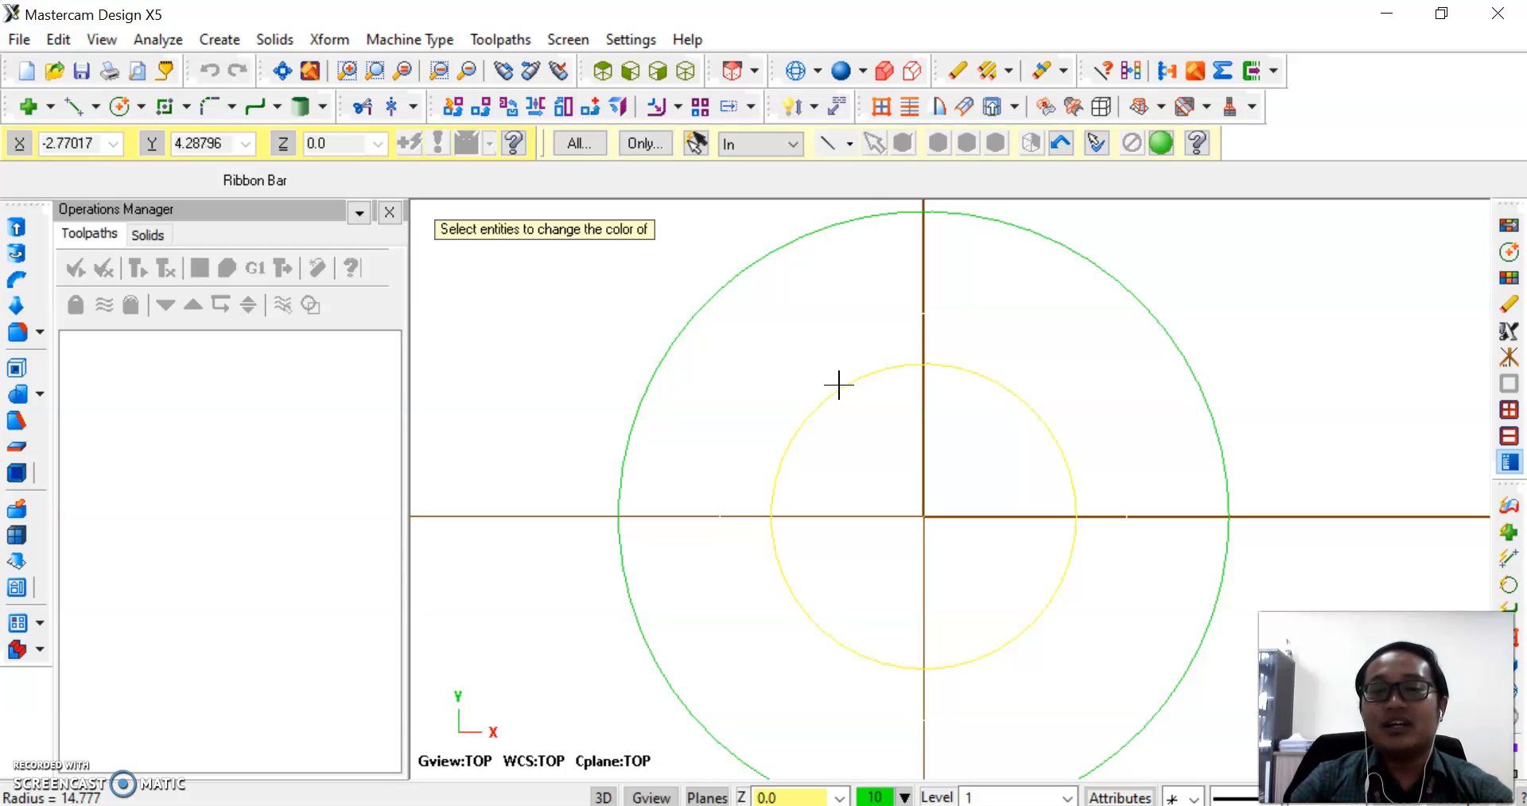
{"action": "left_click", "coordinate": [844, 391]}
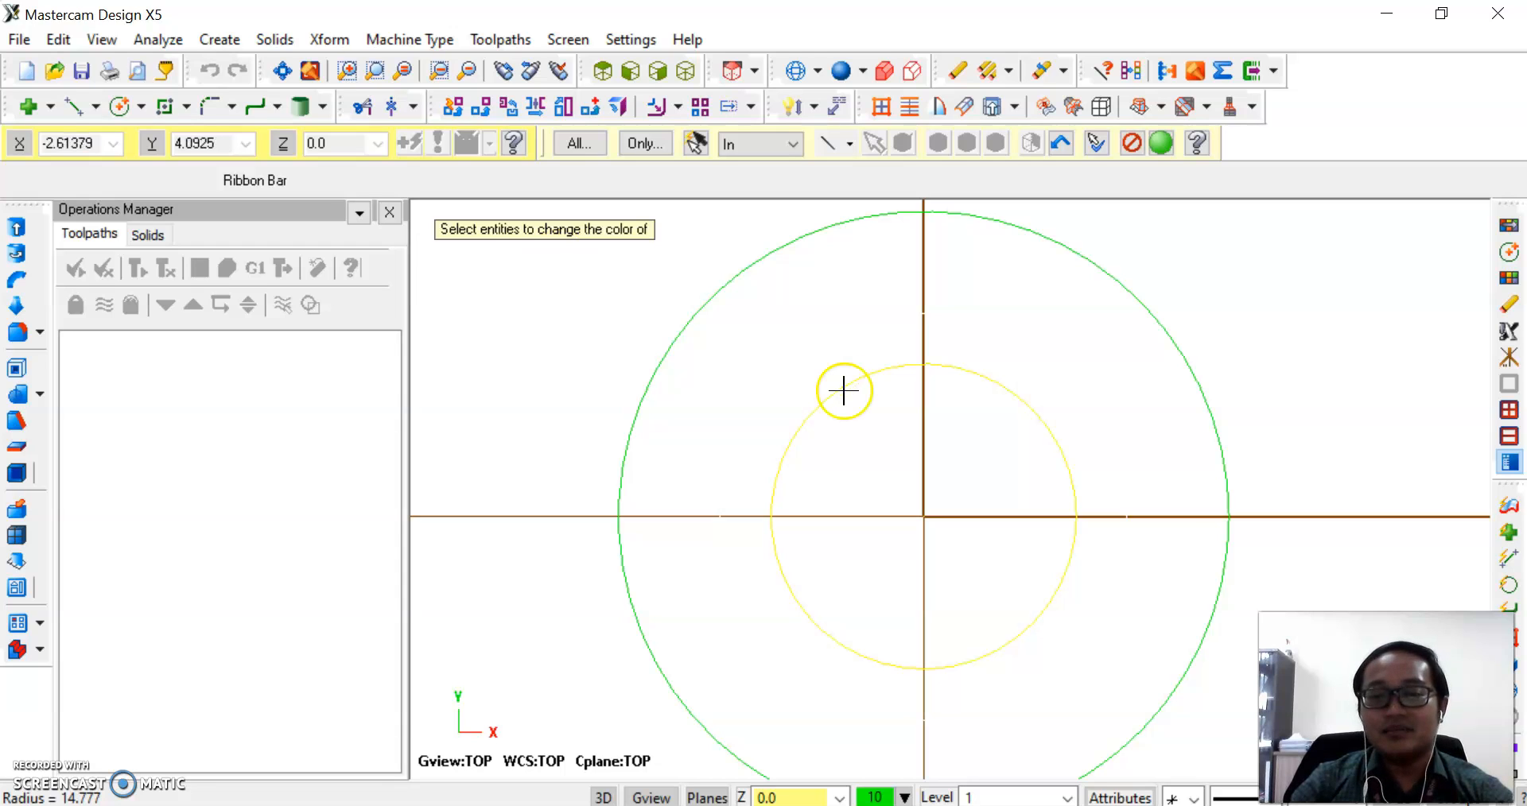
{"action": "left_click", "coordinate": [844, 389]}
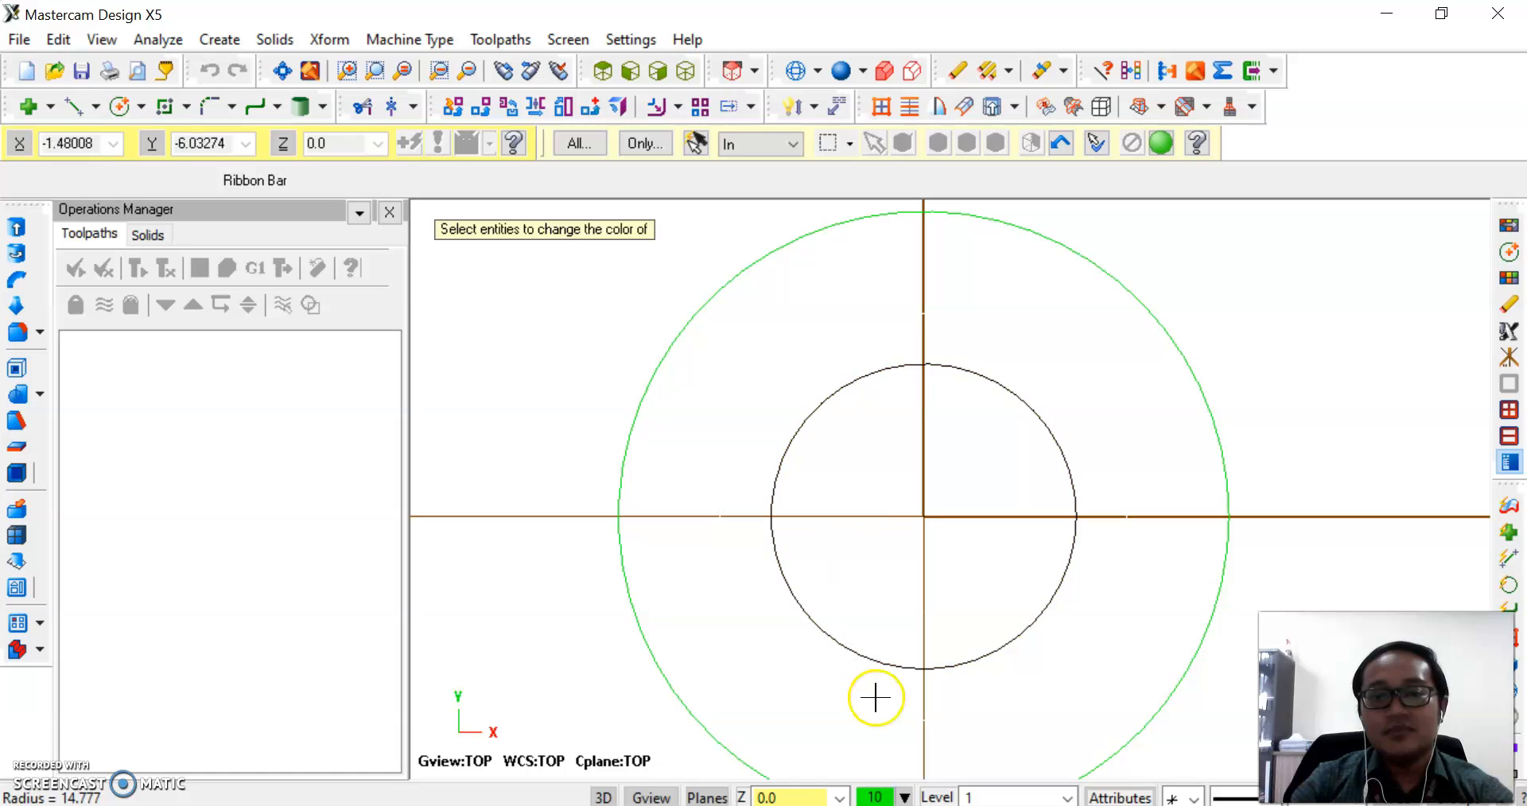
{"action": "left_click", "coordinate": [879, 797]}
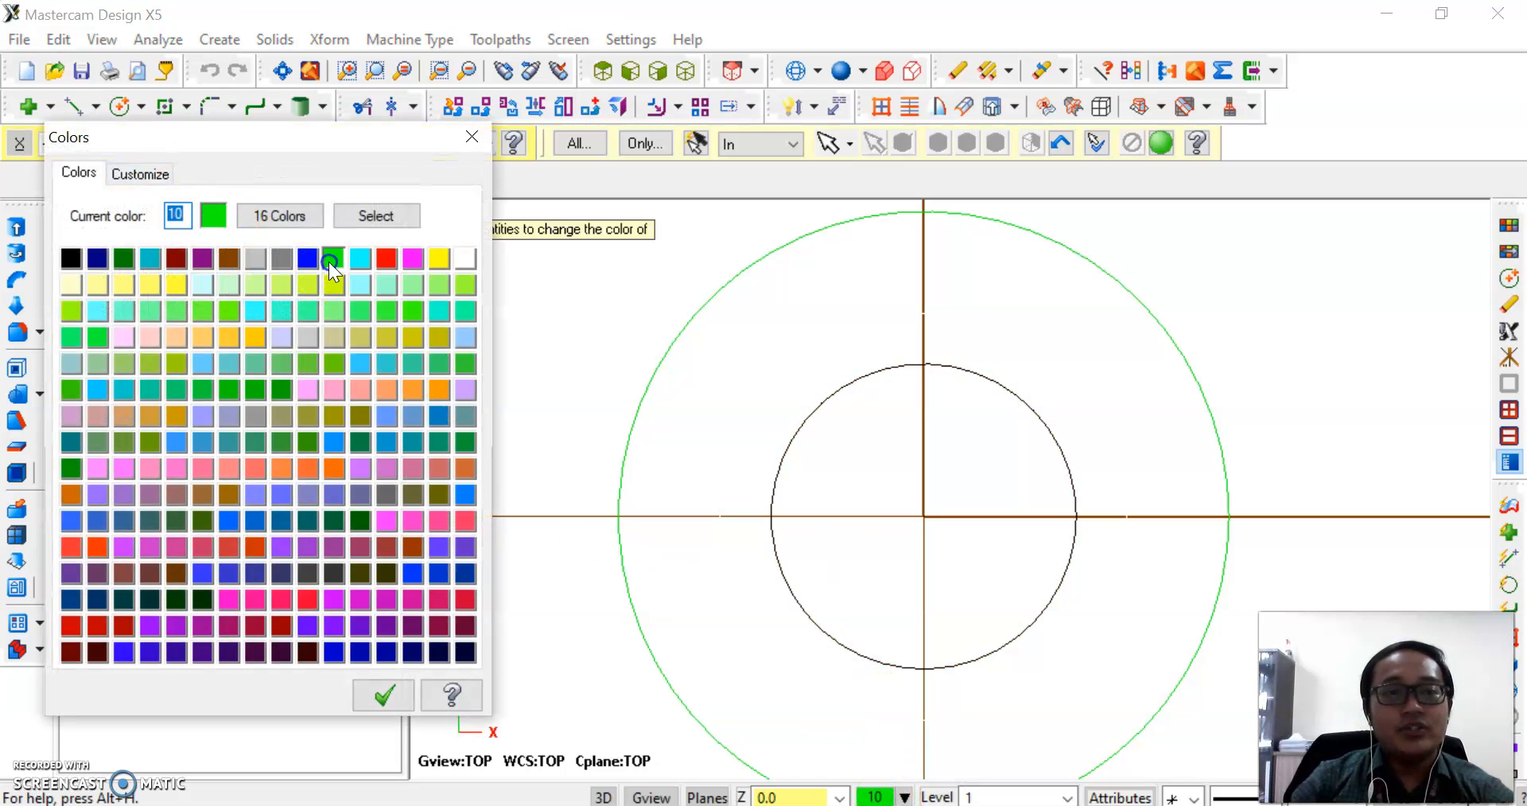
{"action": "left_click", "coordinate": [385, 259]}
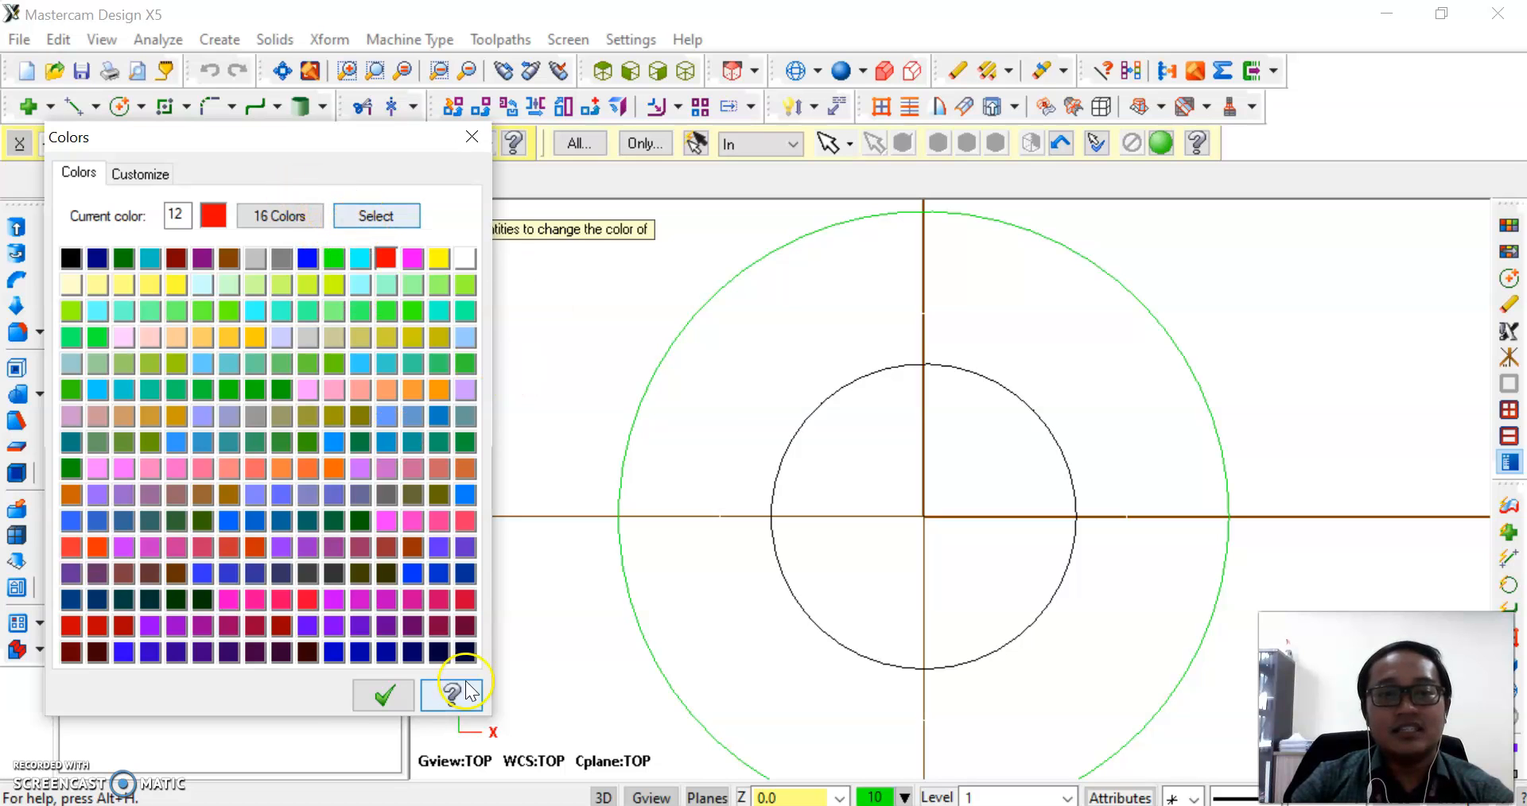
{"action": "left_click", "coordinate": [384, 696]}
{"action": "left_click", "coordinate": [840, 395]}
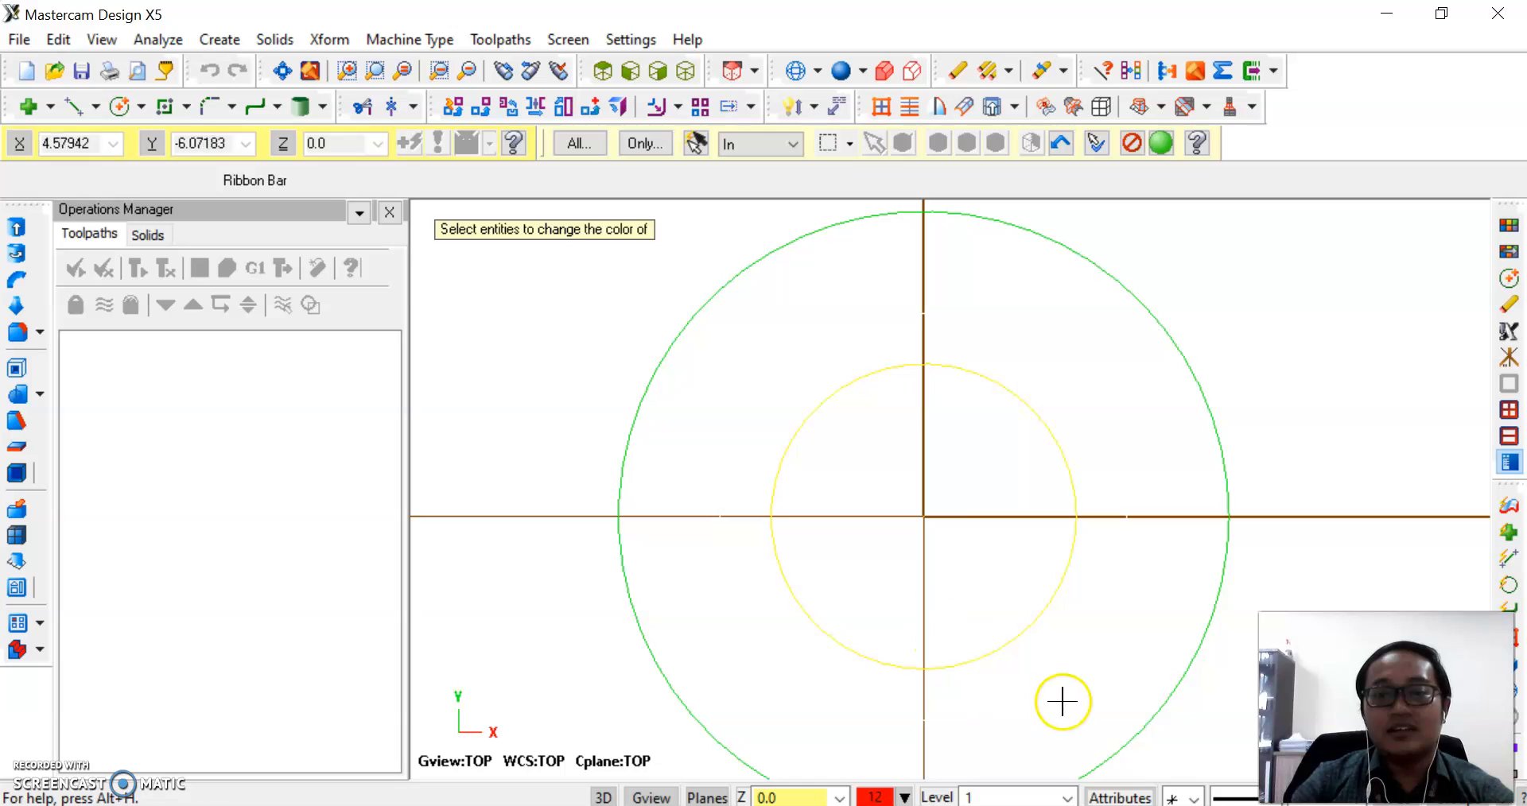
{"action": "left_click", "coordinate": [1162, 141]}
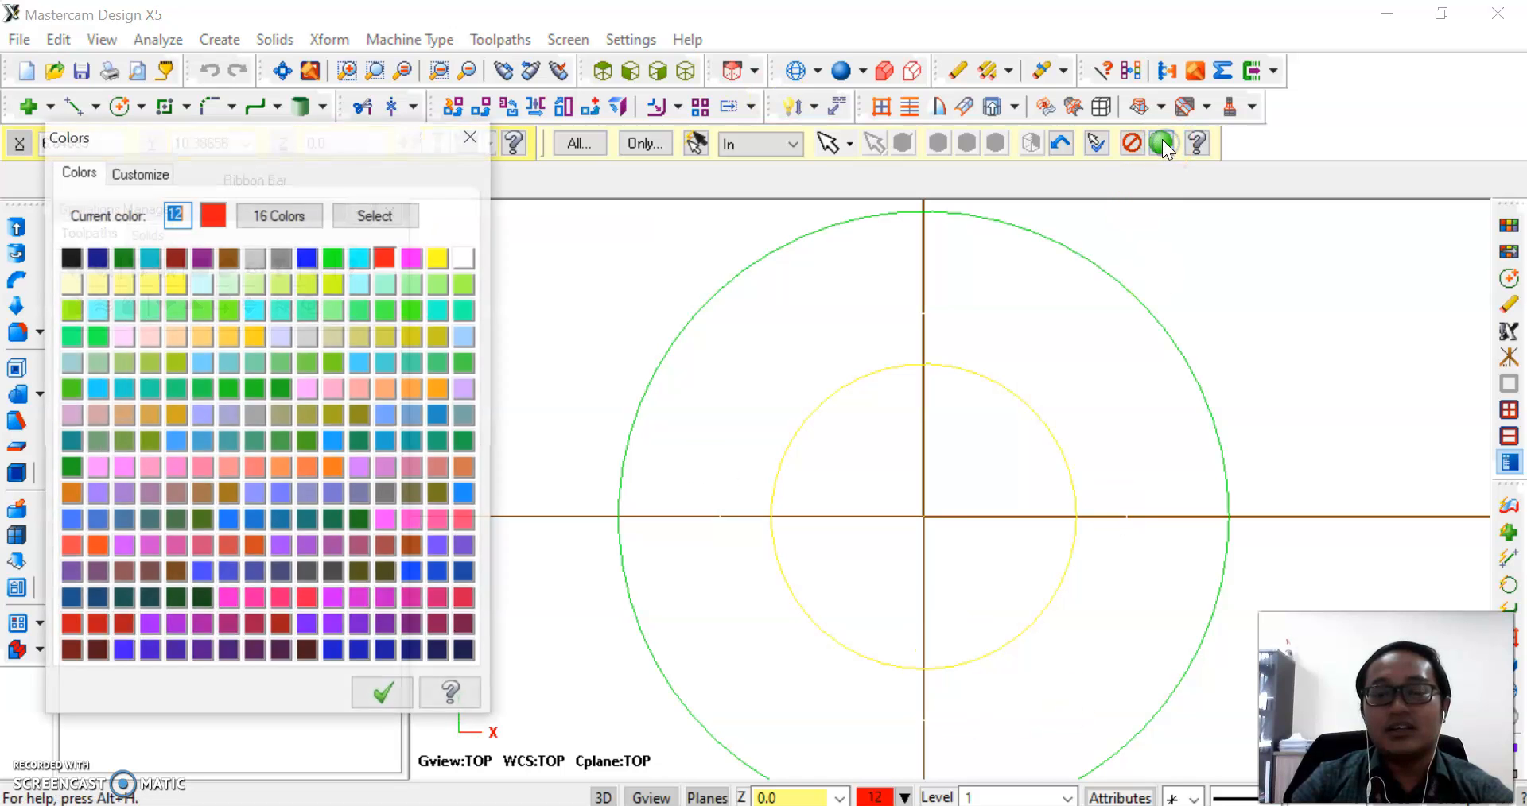
{"action": "left_click", "coordinate": [384, 696]}
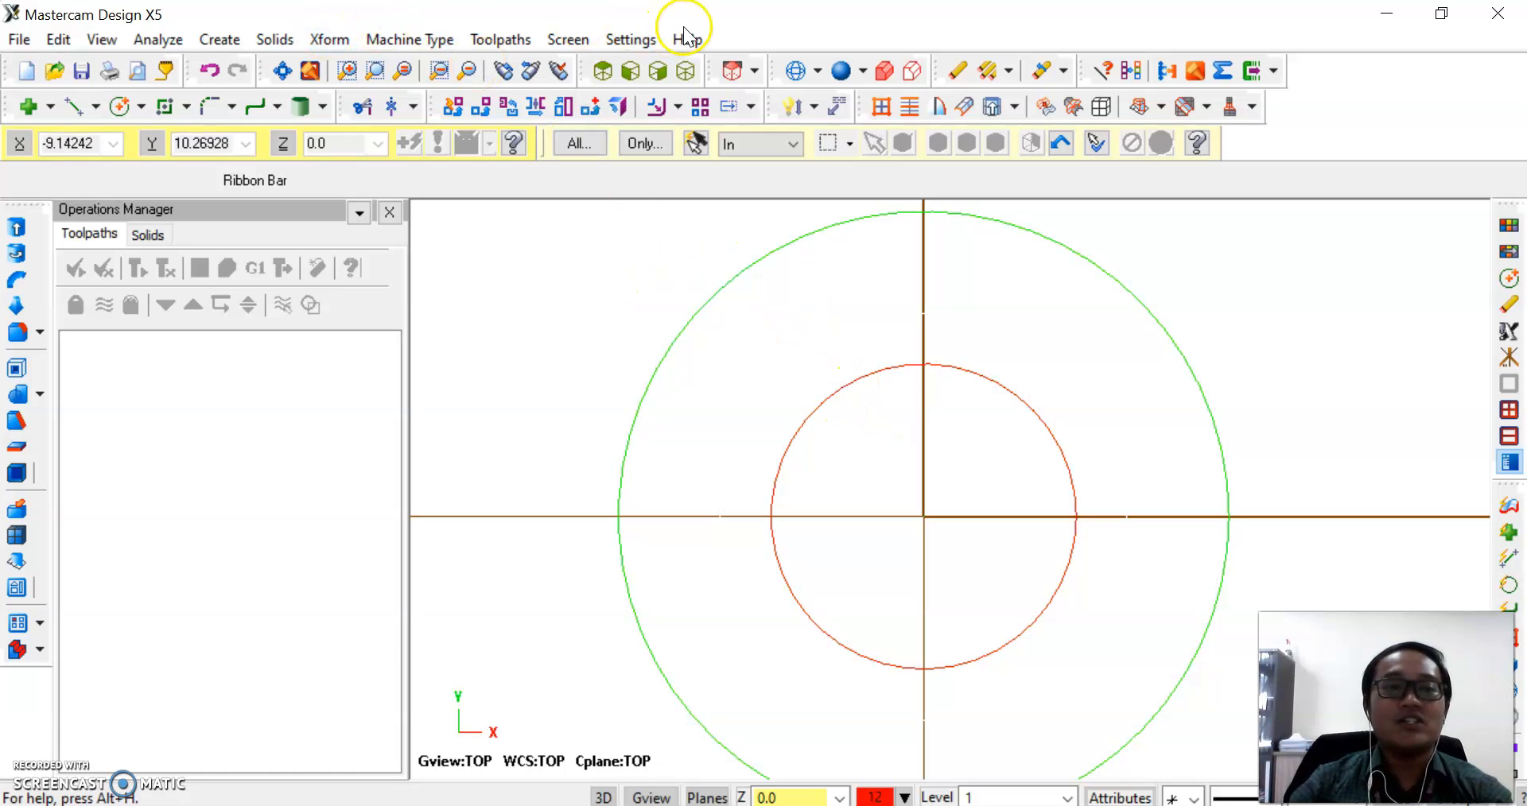
- Add a circular diameter dimension to the red inner circle and place its text outside the circles, on their right side
{"action": "left_click", "coordinate": [322, 38]}
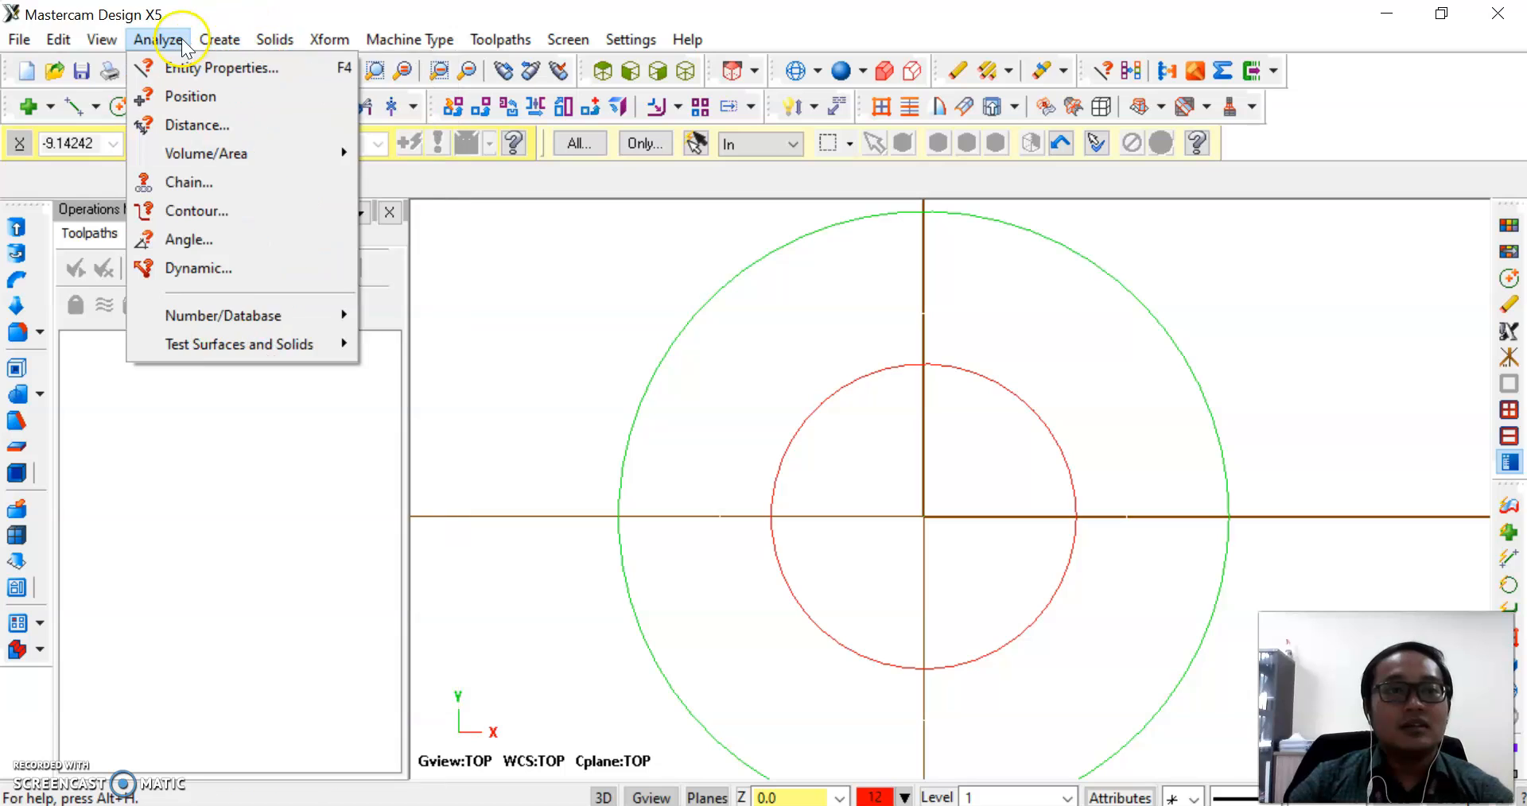
{"action": "mouse_move", "coordinate": [221, 40]}
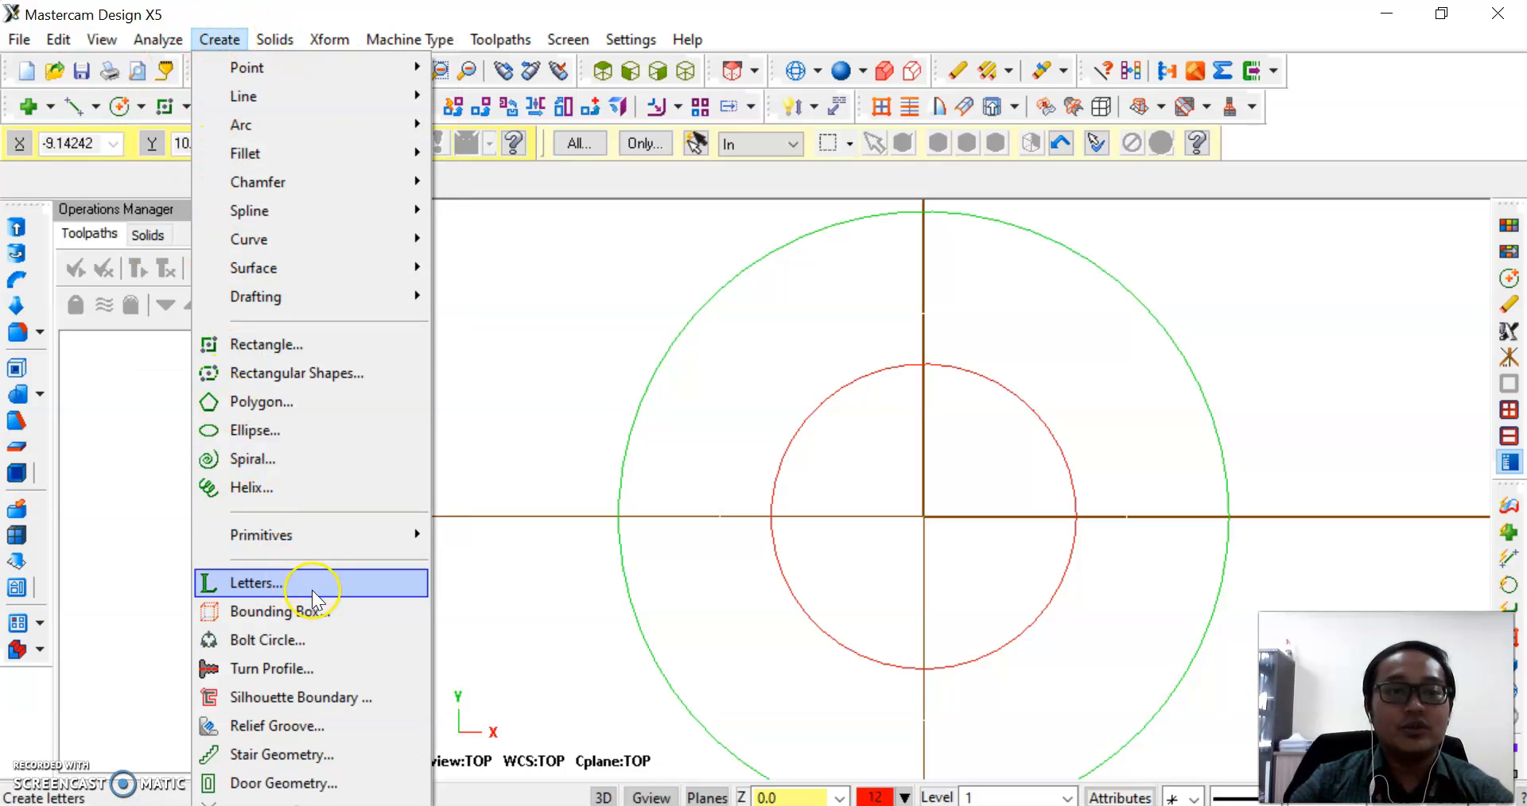
{"action": "mouse_move", "coordinate": [346, 299]}
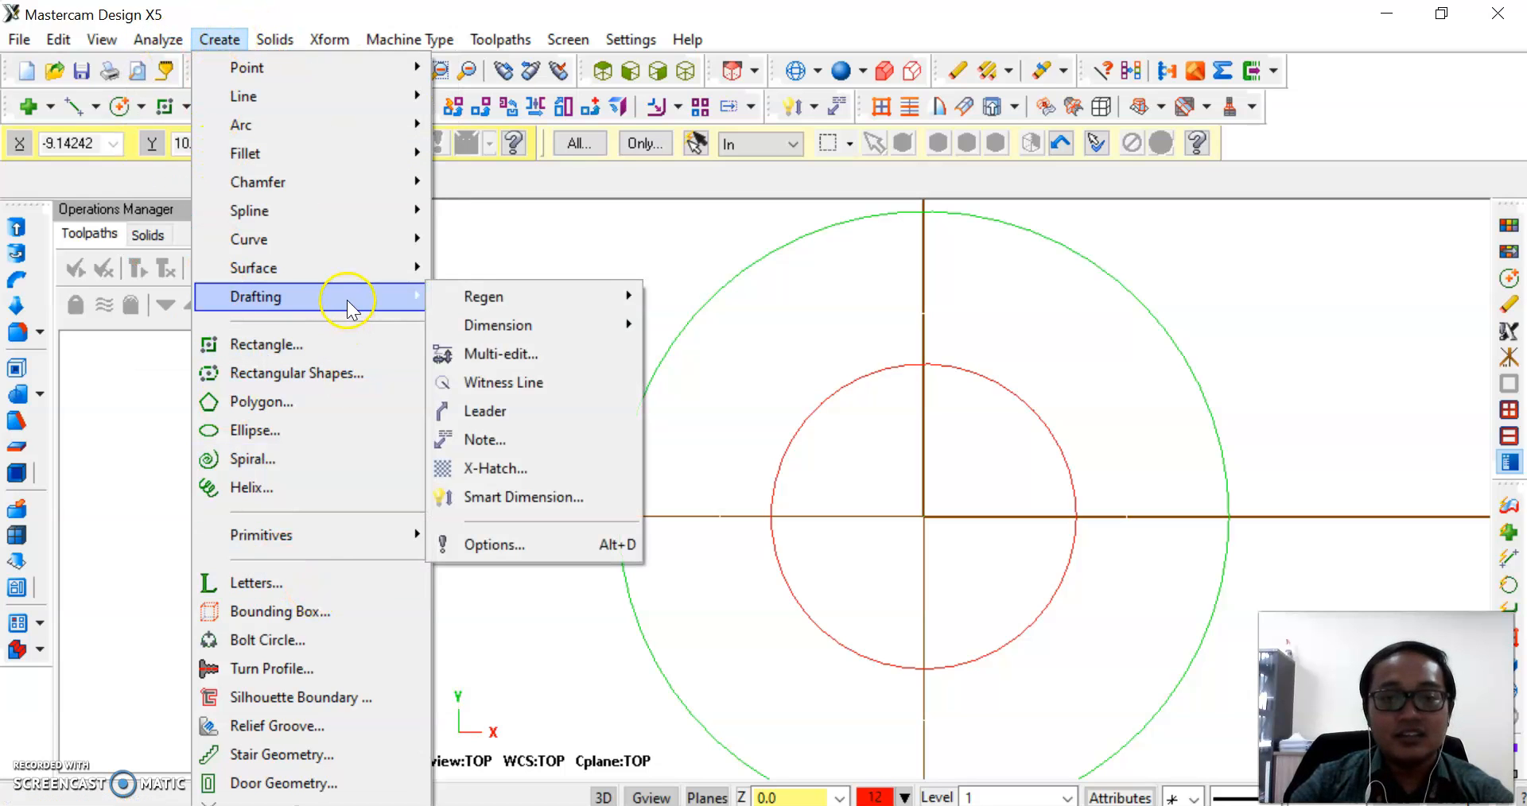
{"action": "mouse_move", "coordinate": [571, 325]}
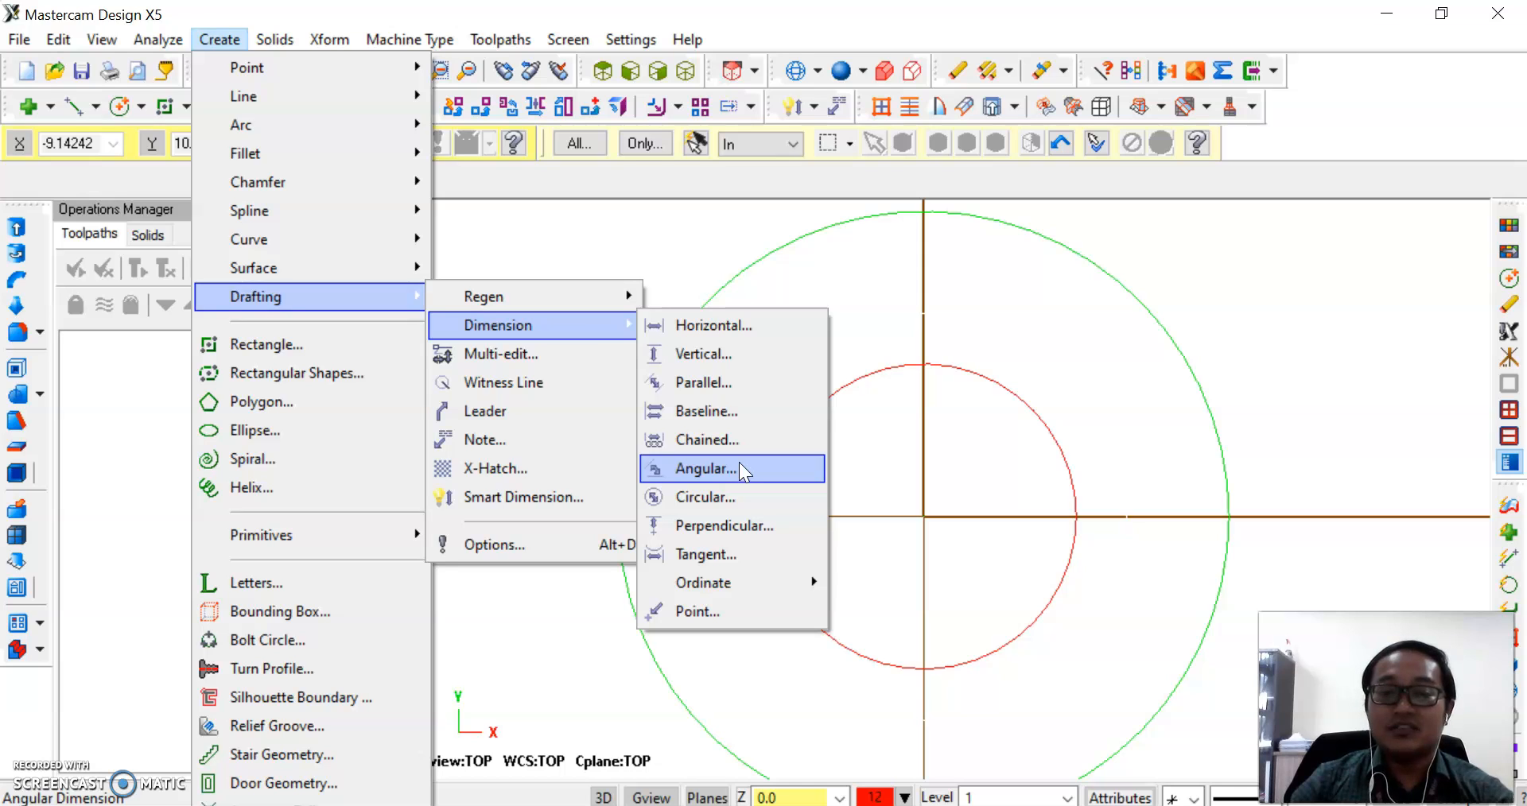
{"action": "left_click", "coordinate": [742, 500]}
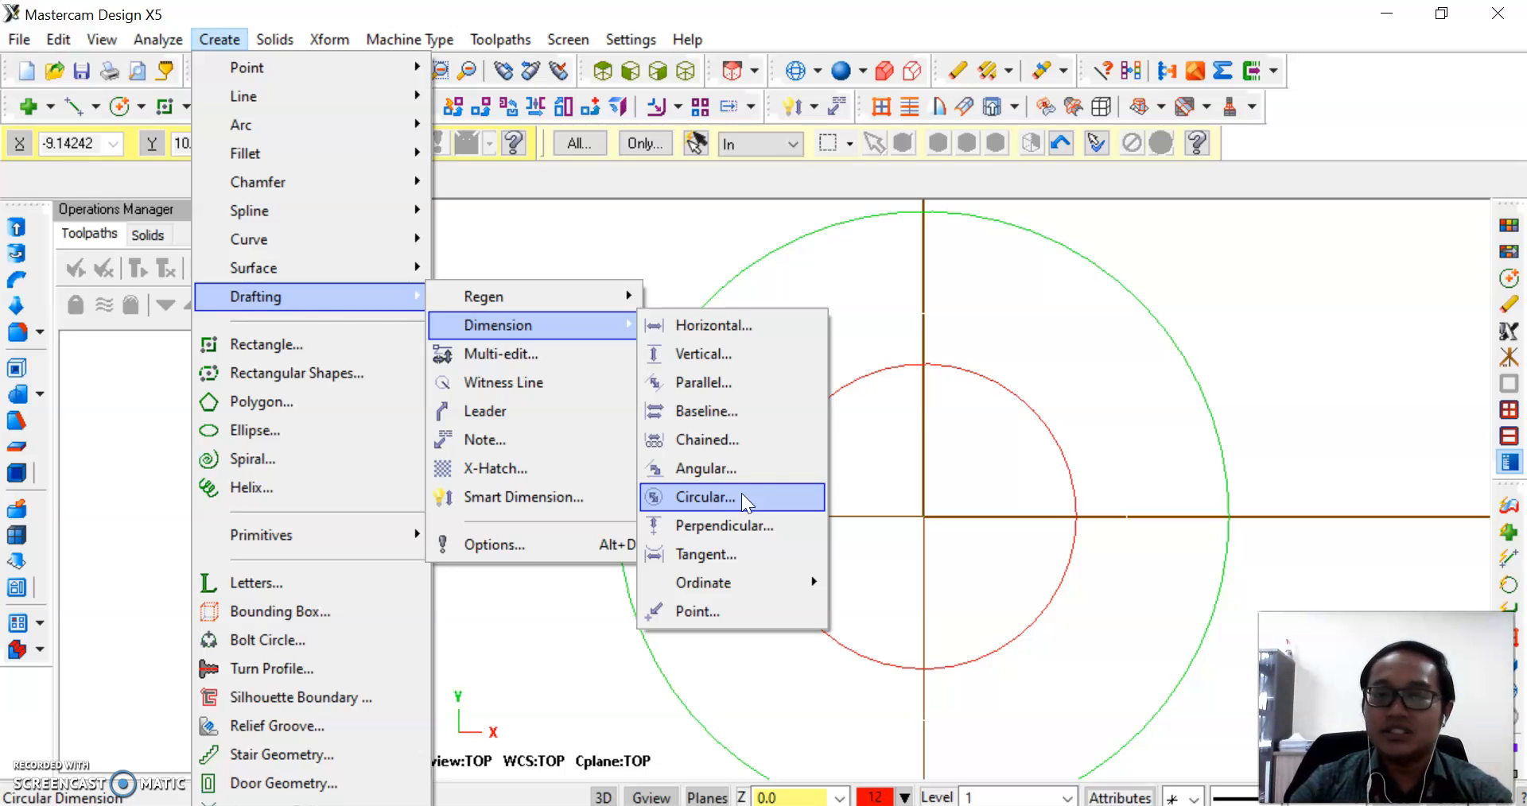
{"action": "left_click", "coordinate": [741, 497]}
{"action": "left_click", "coordinate": [840, 391]}
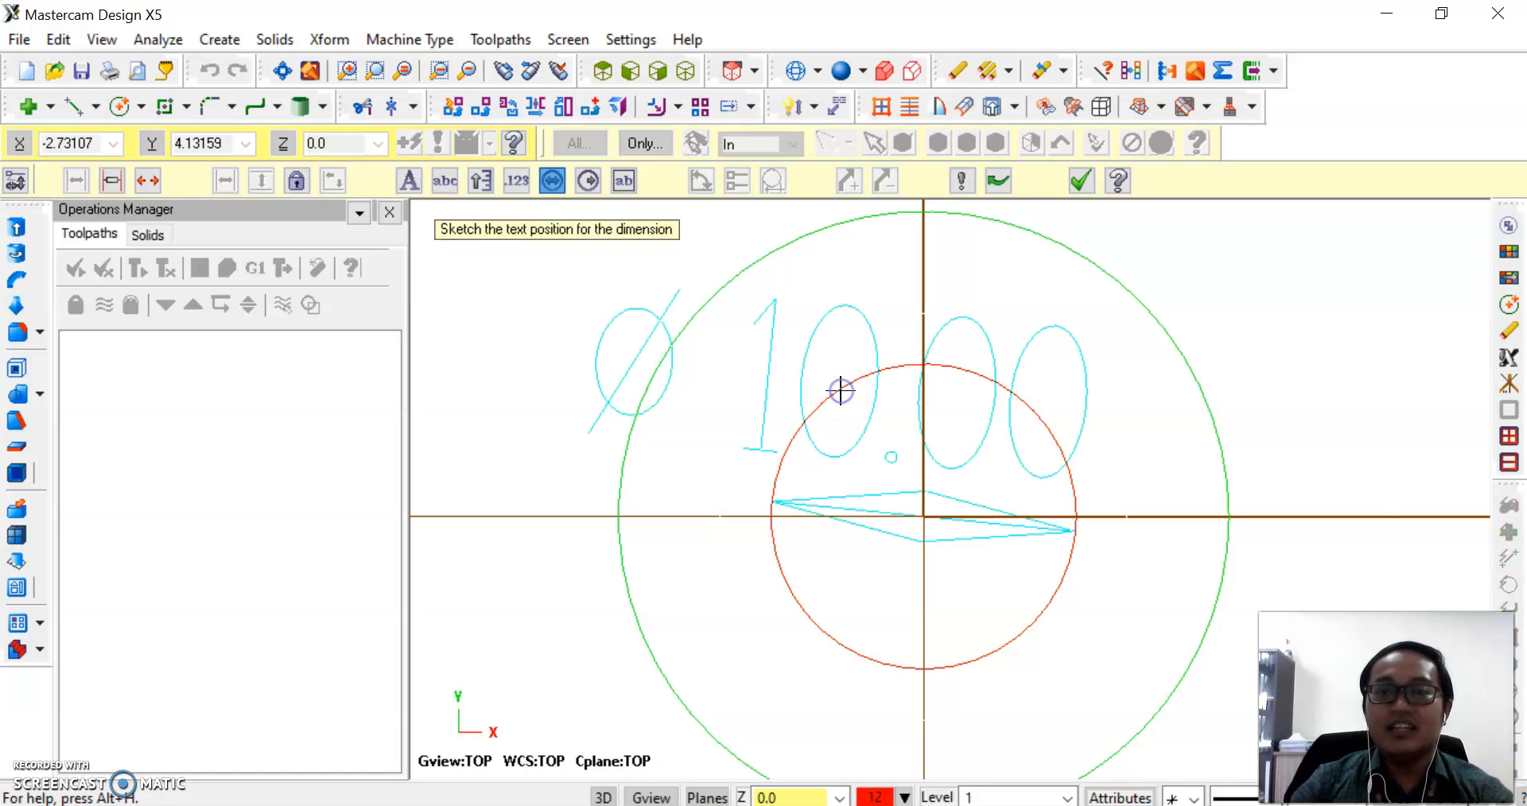
{"action": "left_click", "coordinate": [968, 358]}
{"action": "left_click", "coordinate": [1052, 439]}
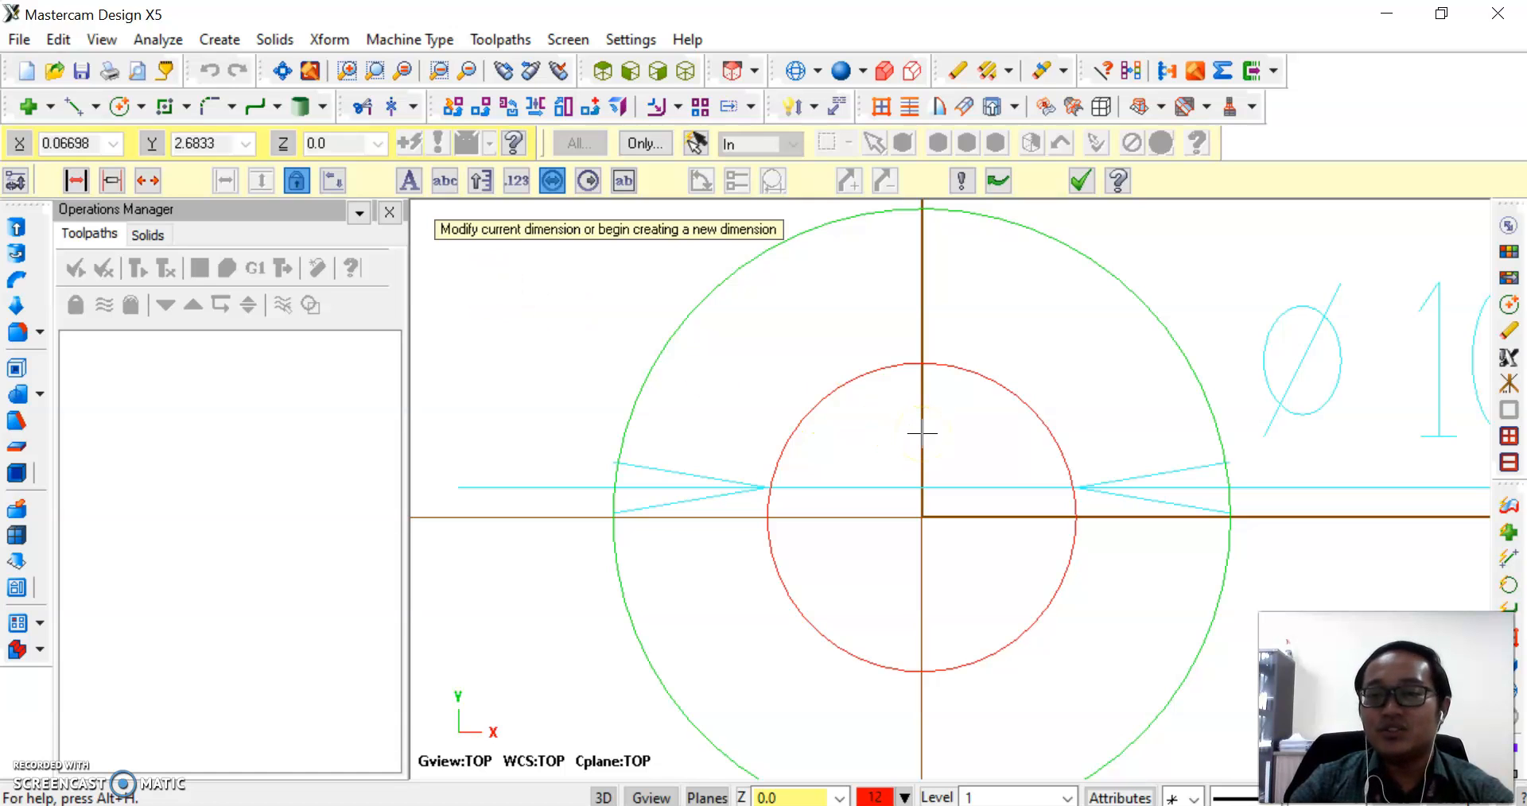
- Fit both circles and the diameter dimension in the graphics view to inspect them
{"action": "left_click", "coordinate": [1025, 423]}
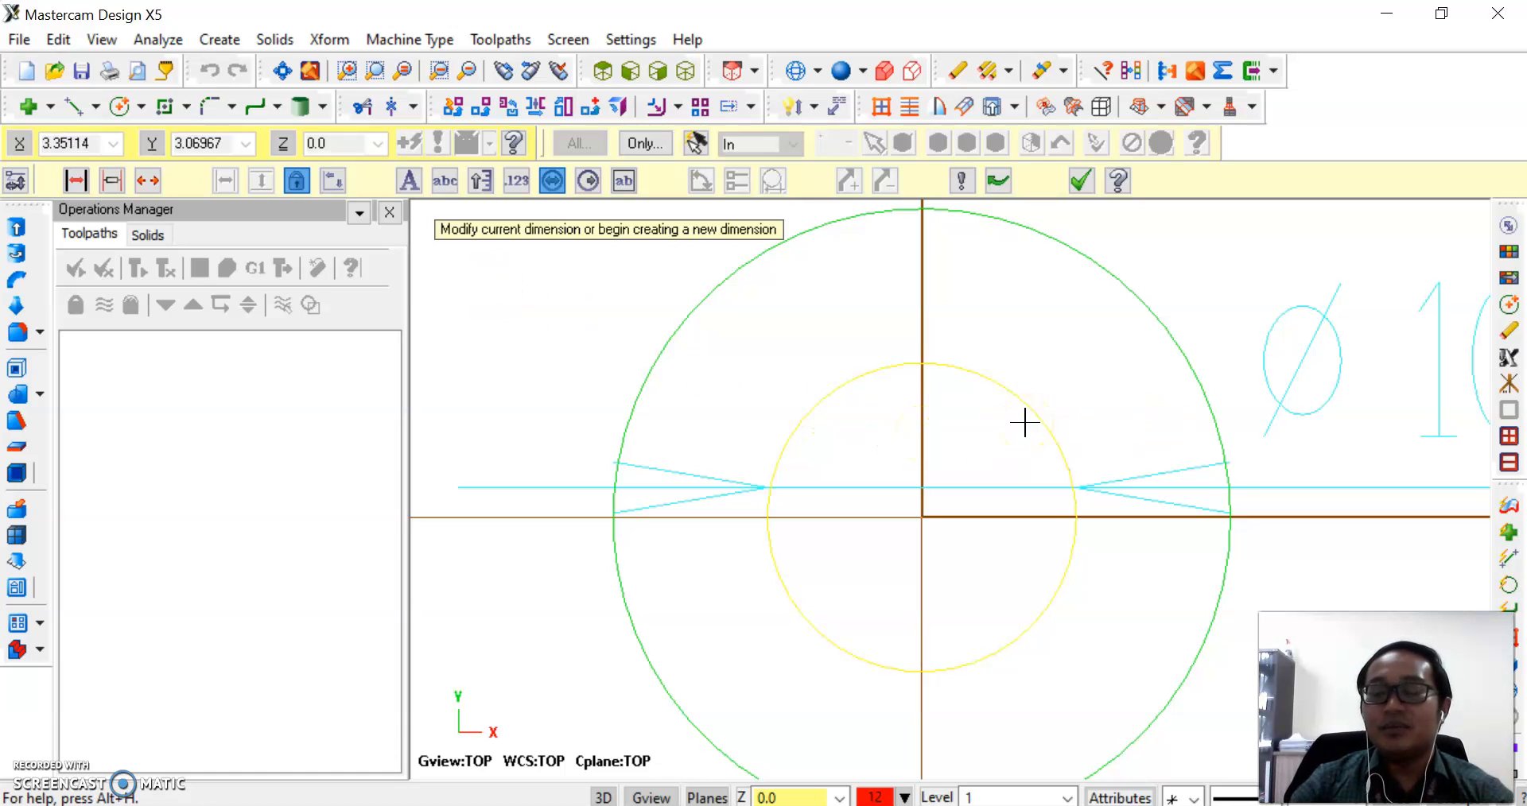
{"action": "scroll", "coordinate": [1025, 423], "scroll_direction": "down", "scroll_amount": 5}
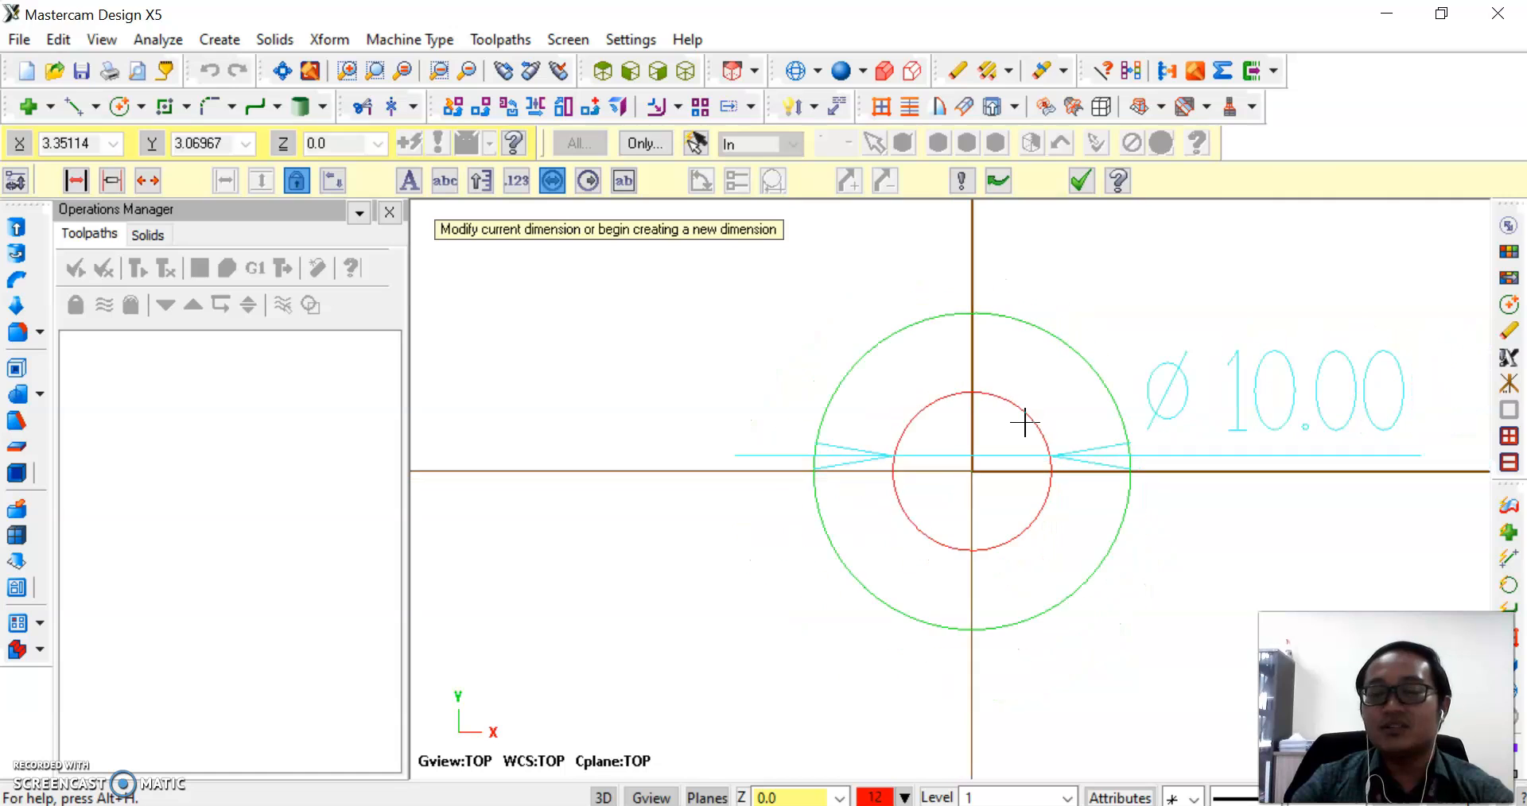
{"action": "scroll", "coordinate": [1024, 422], "scroll_direction": "down", "scroll_amount": 1}
{"action": "scroll", "coordinate": [1024, 423], "scroll_direction": "down", "scroll_amount": 2}
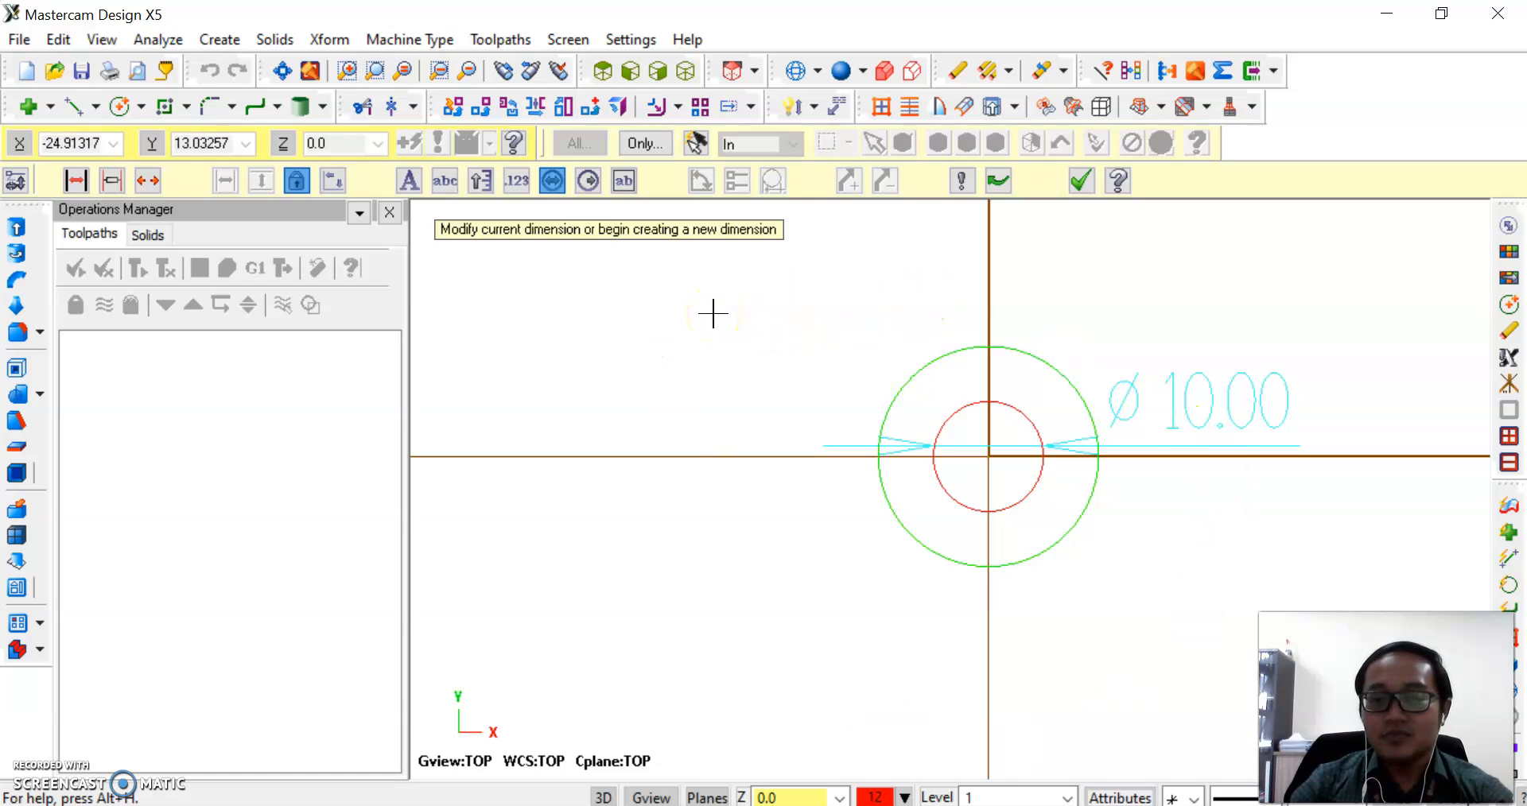
{"action": "right_click", "coordinate": [809, 294]}
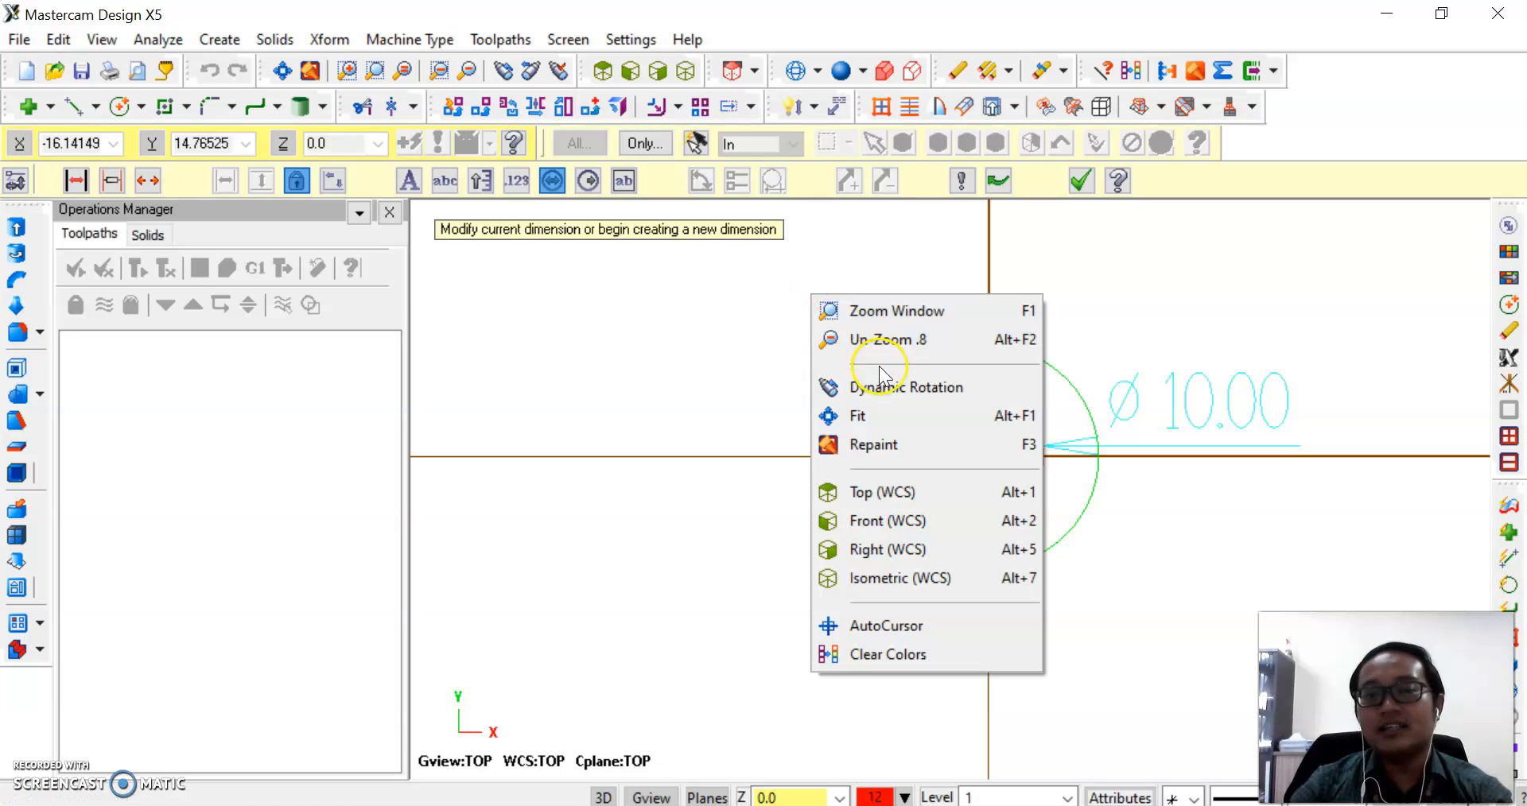
{"action": "left_click", "coordinate": [858, 416]}
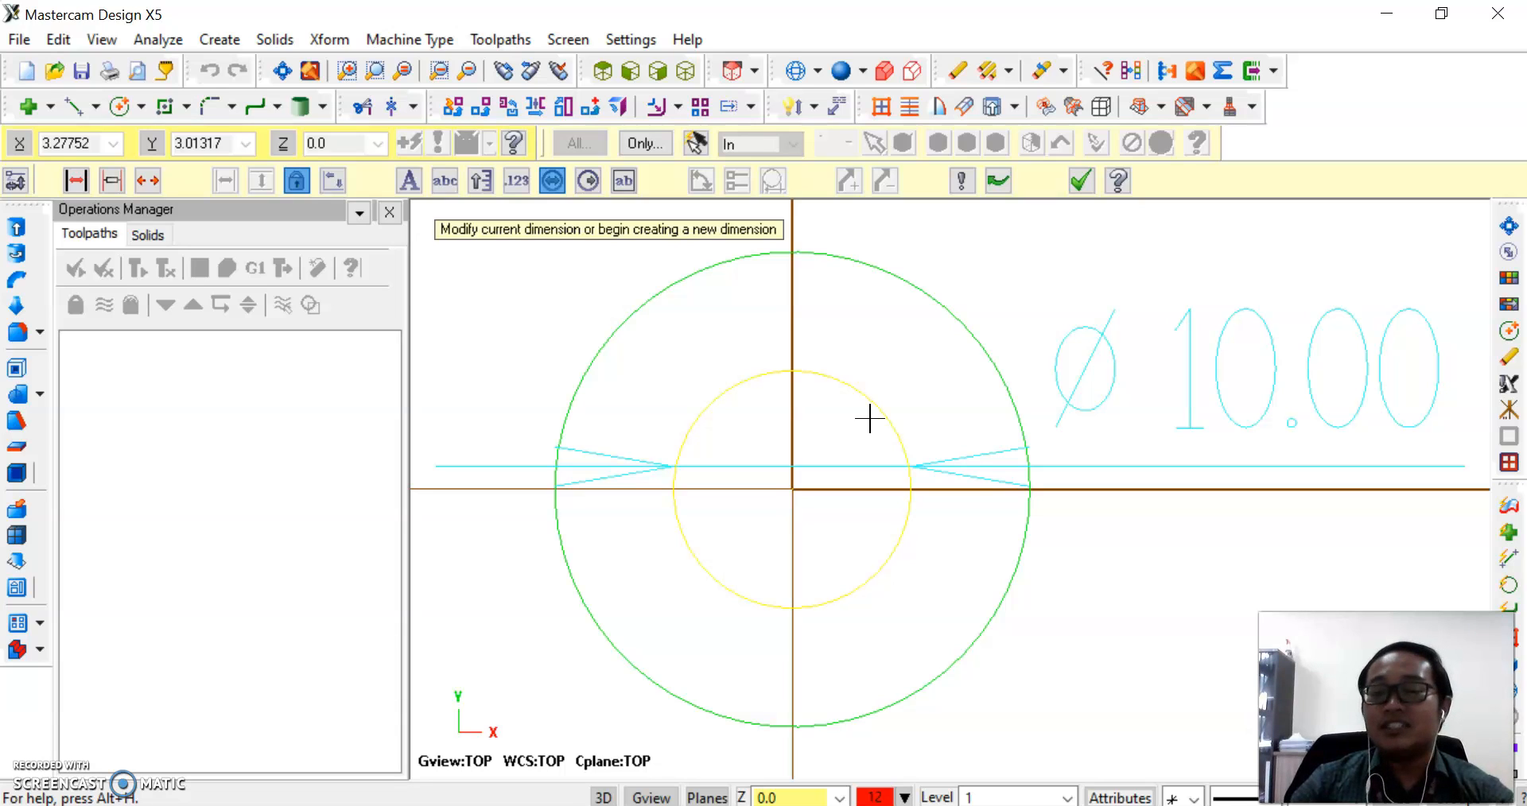
{"action": "left_click", "coordinate": [832, 405]}
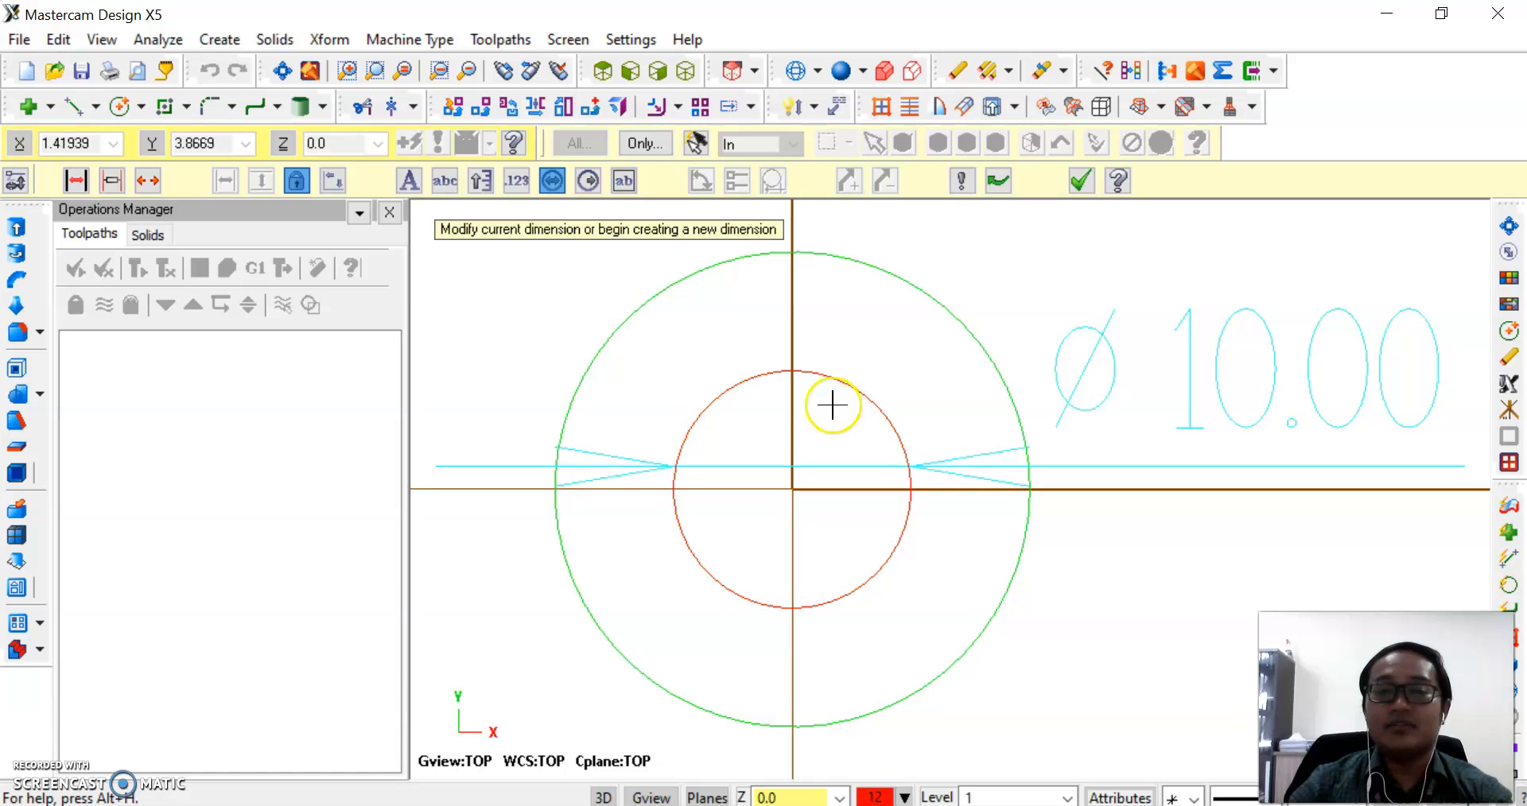
{"action": "left_click", "coordinate": [1171, 409]}
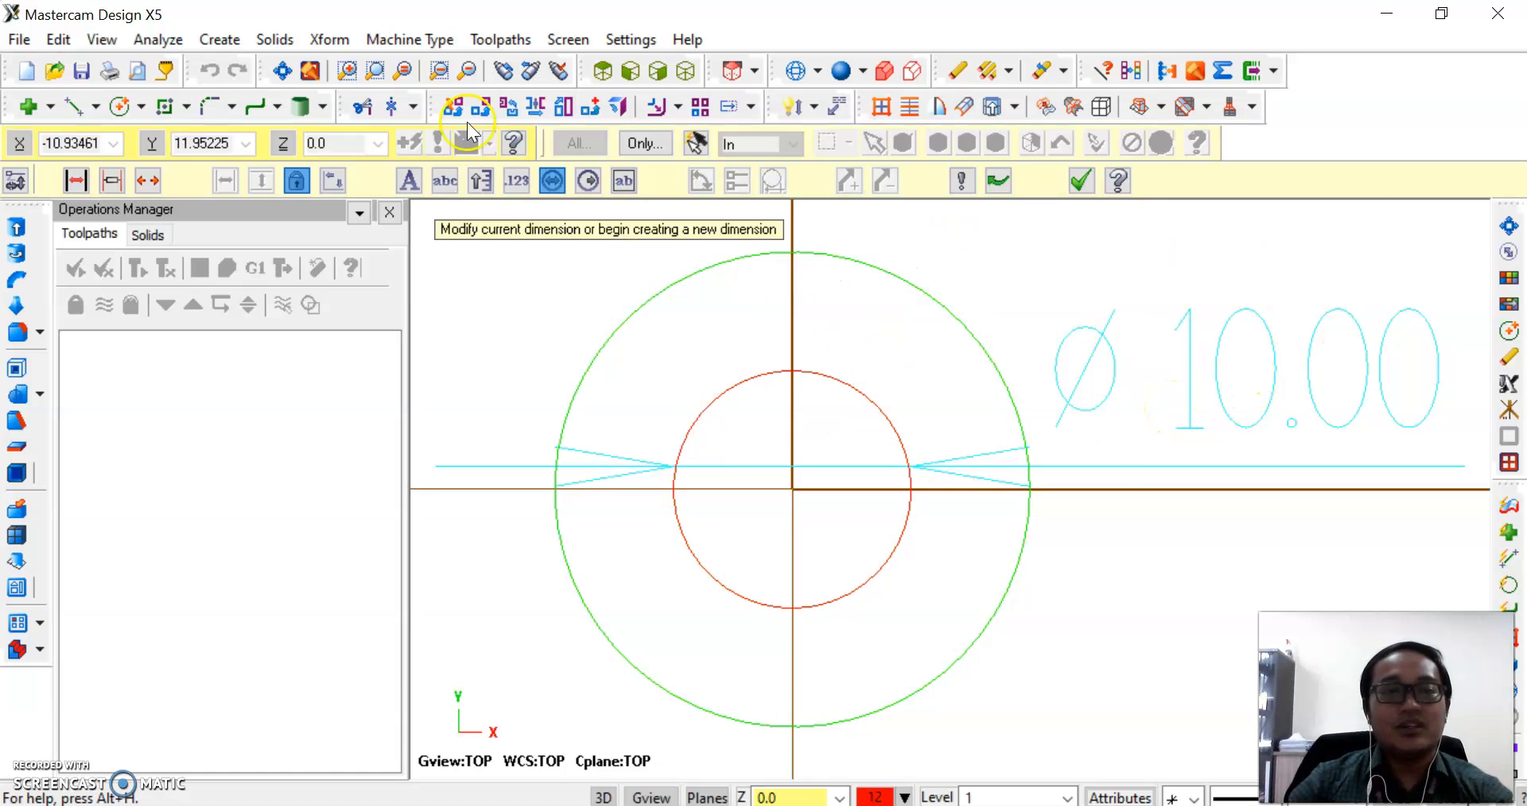
{"action": "left_click", "coordinate": [170, 38]}
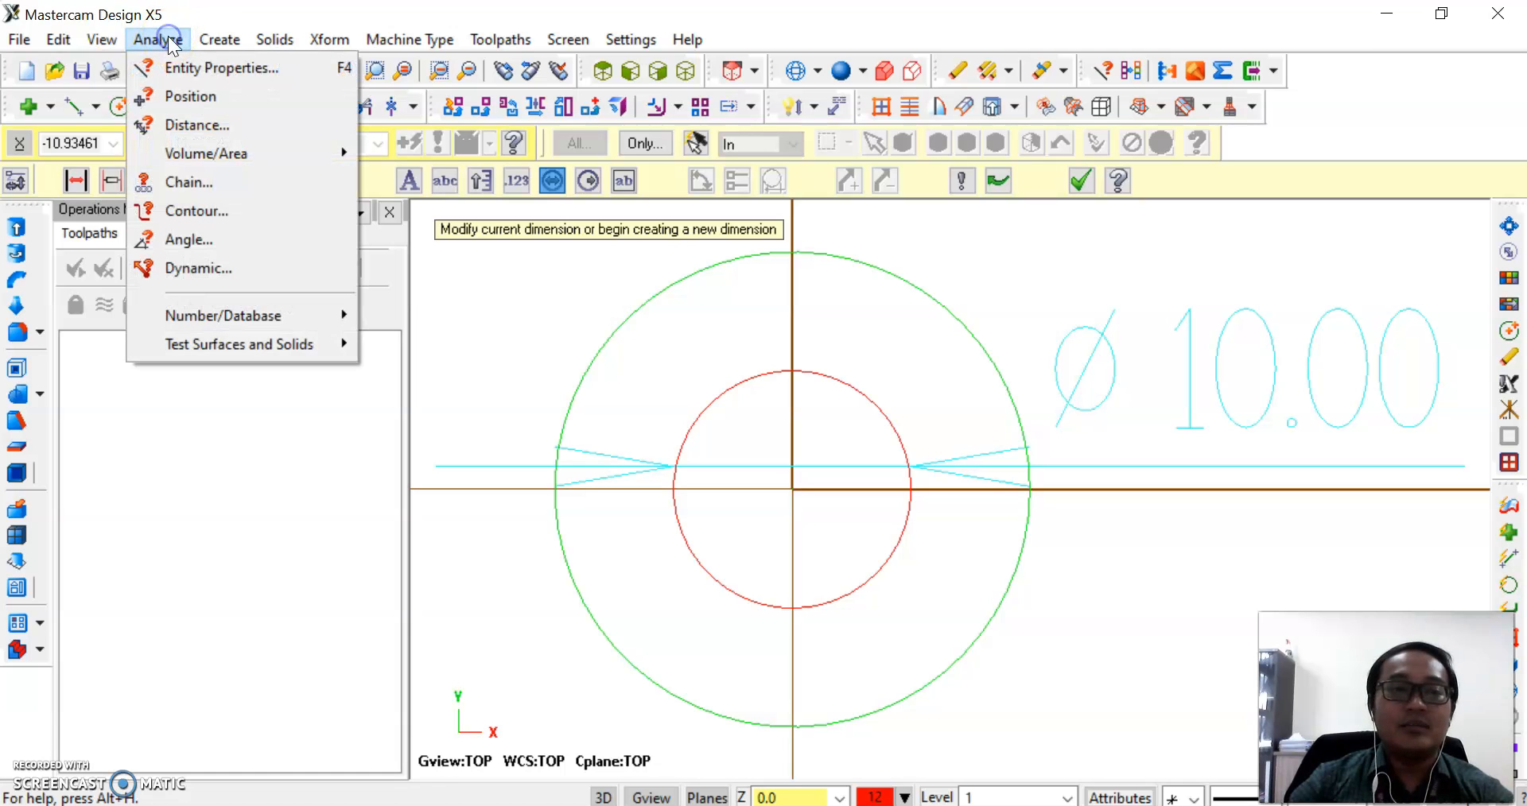
{"action": "mouse_move", "coordinate": [206, 44]}
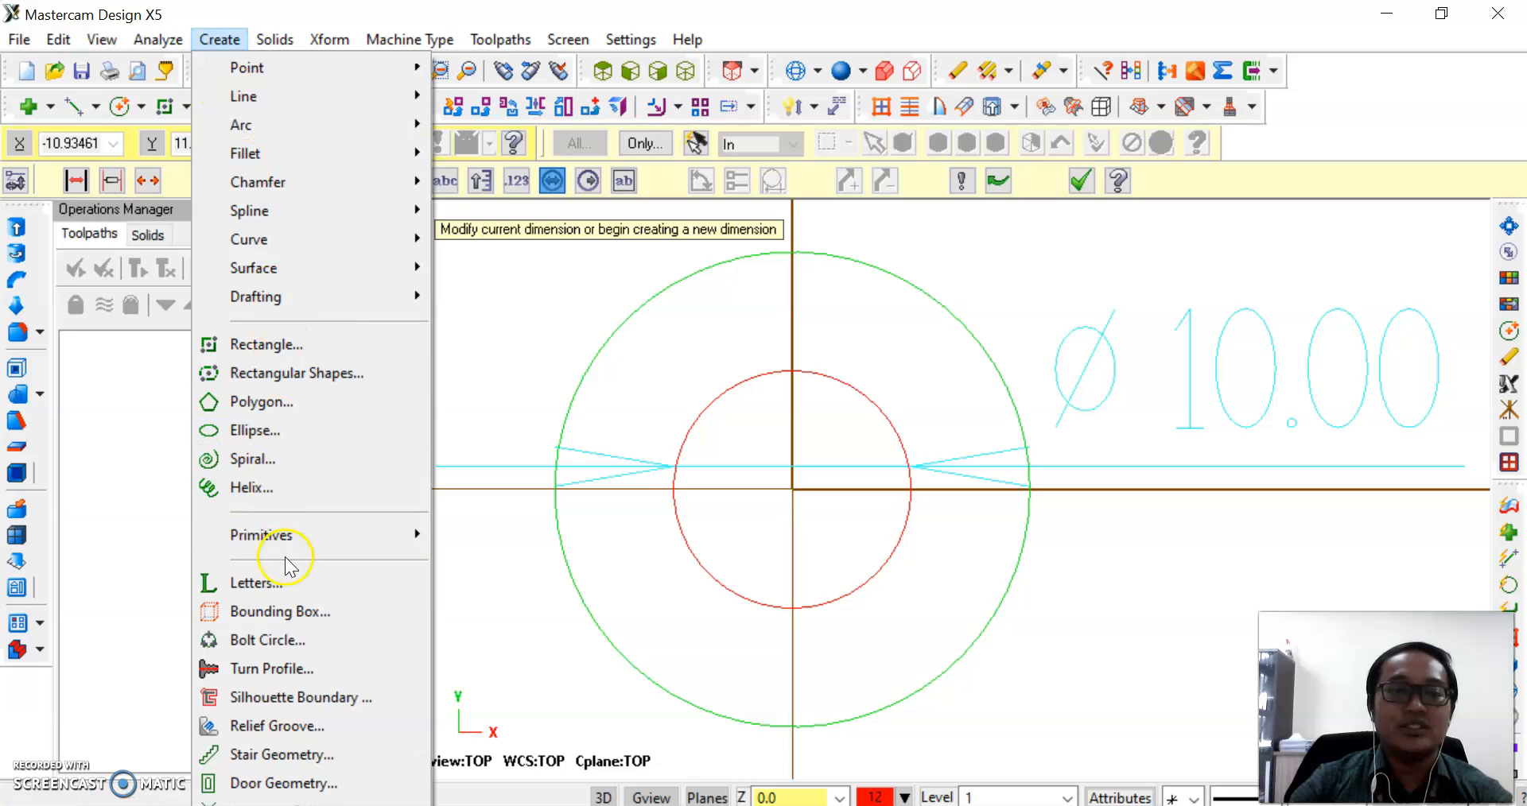
{"action": "mouse_move", "coordinate": [302, 294]}
{"action": "mouse_move", "coordinate": [532, 324]}
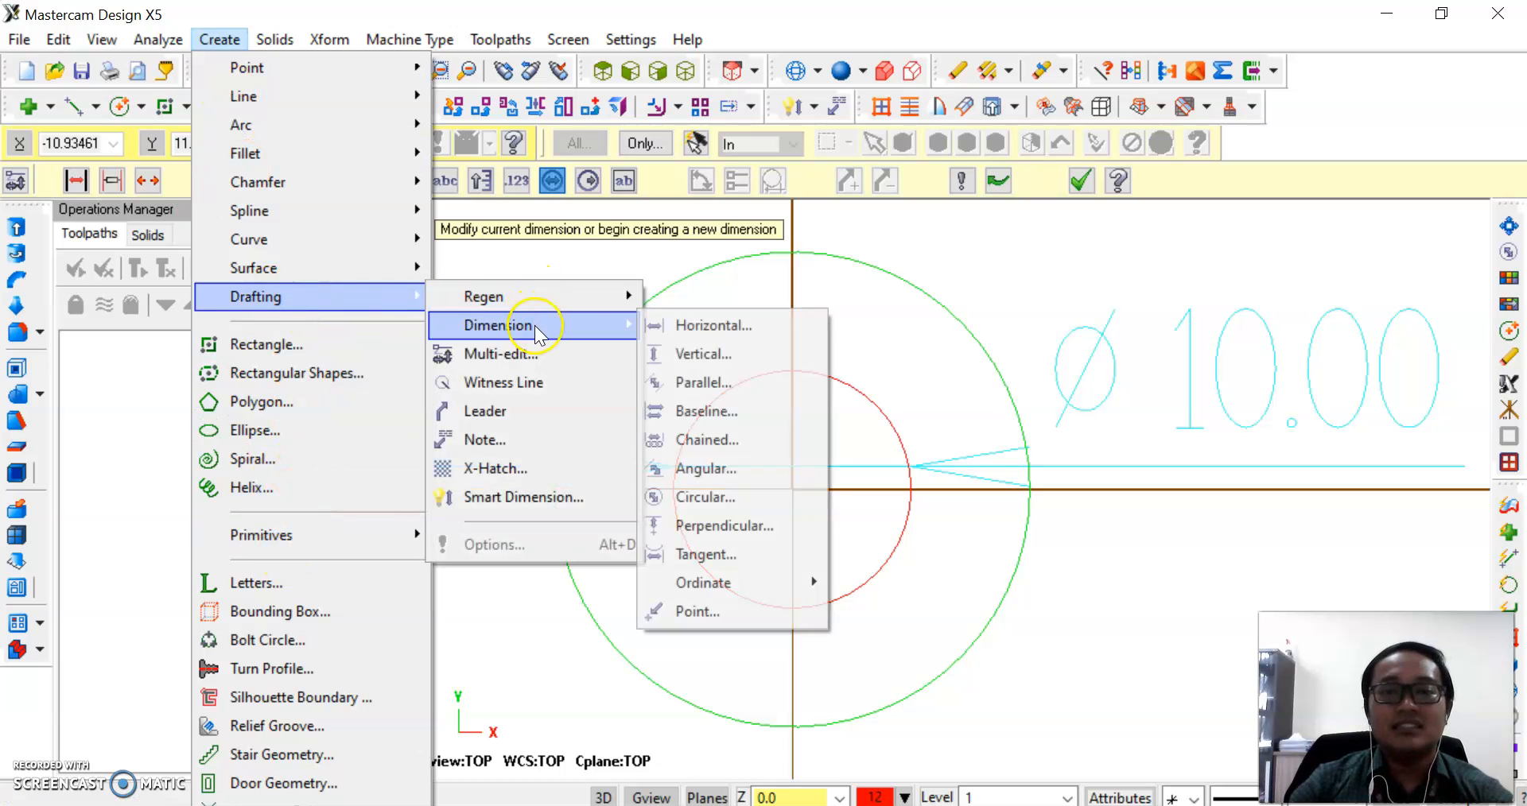
{"action": "left_click", "coordinate": [723, 420]}
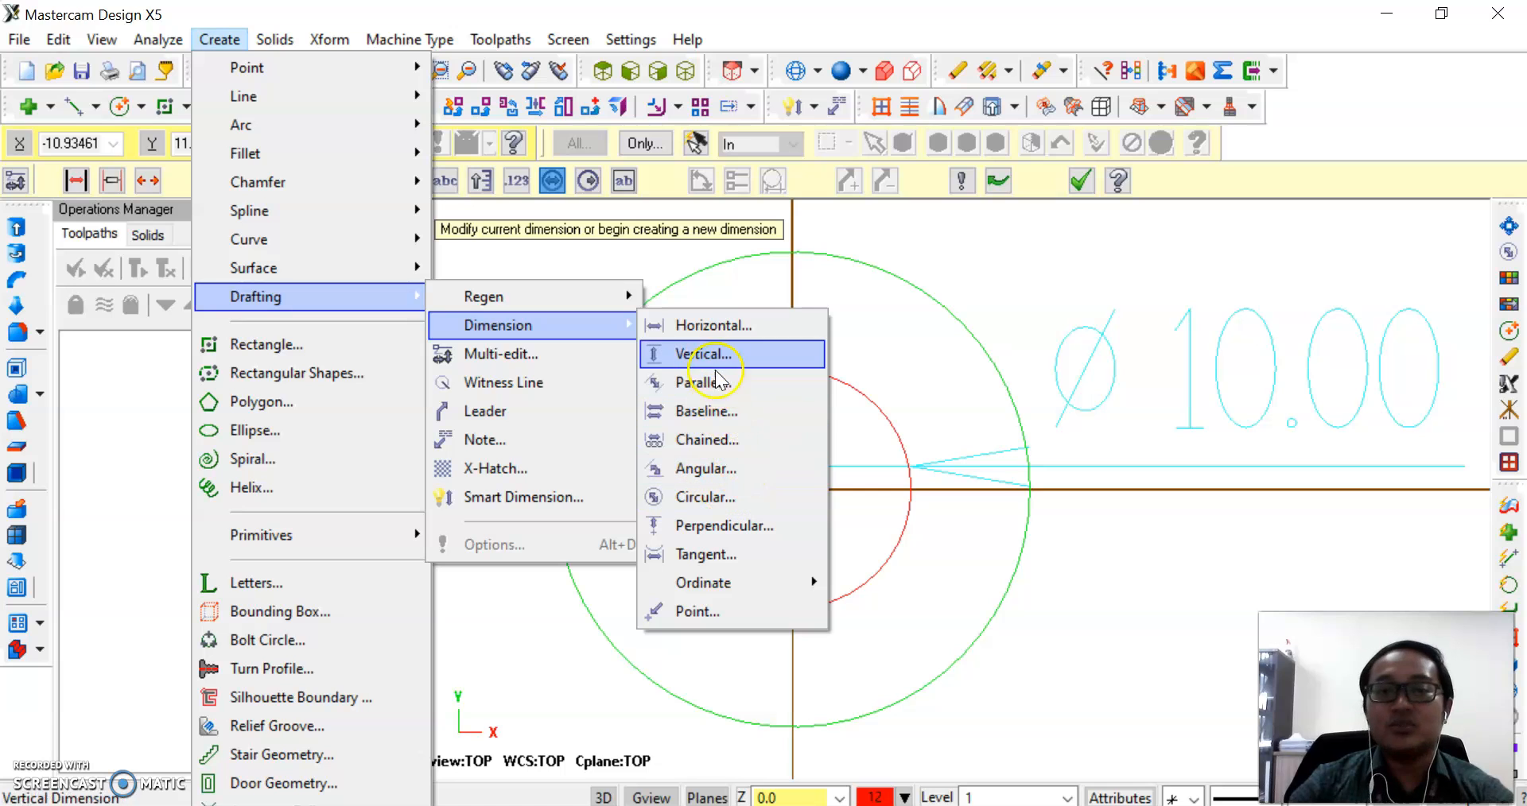
{"action": "left_click", "coordinate": [963, 273]}
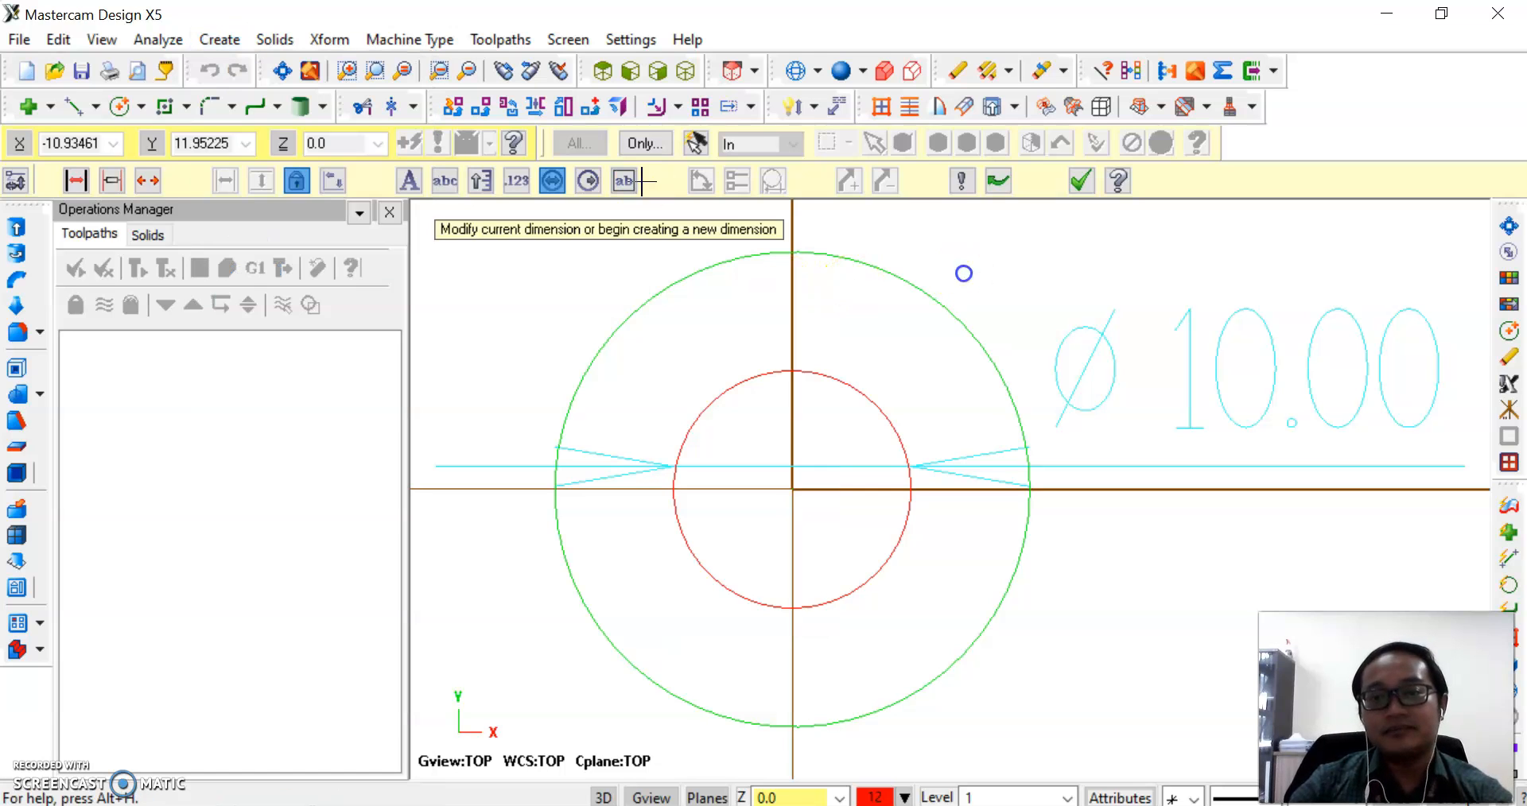
- View the dimensioned circles in the top, front and right side graphics views, ending in the isometric view
{"action": "scroll", "coordinate": [698, 578], "scroll_direction": "up", "scroll_amount": 1}
{"action": "scroll", "coordinate": [699, 578], "scroll_direction": "down", "scroll_amount": 3}
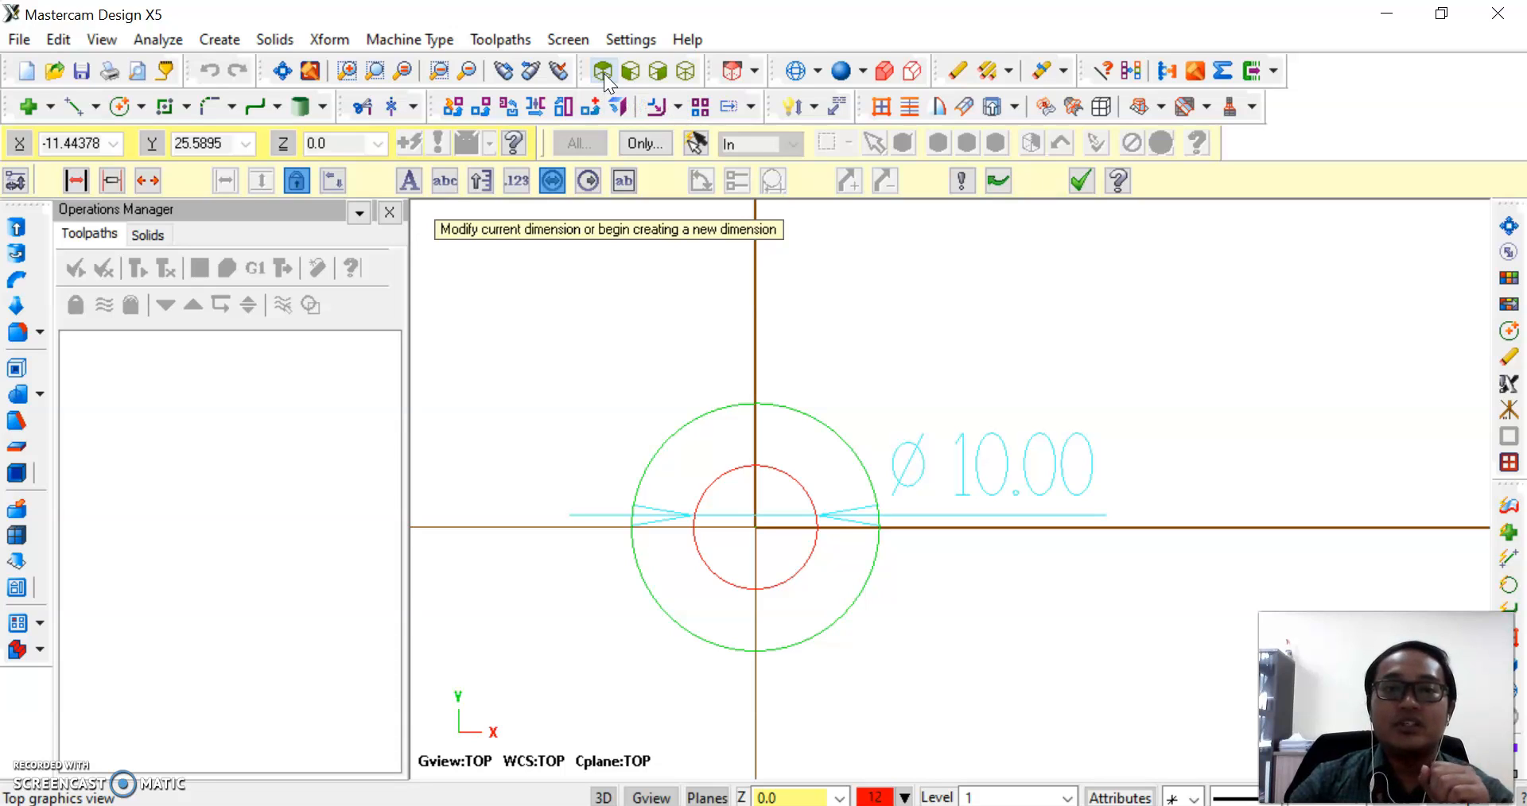
{"action": "left_click", "coordinate": [608, 73]}
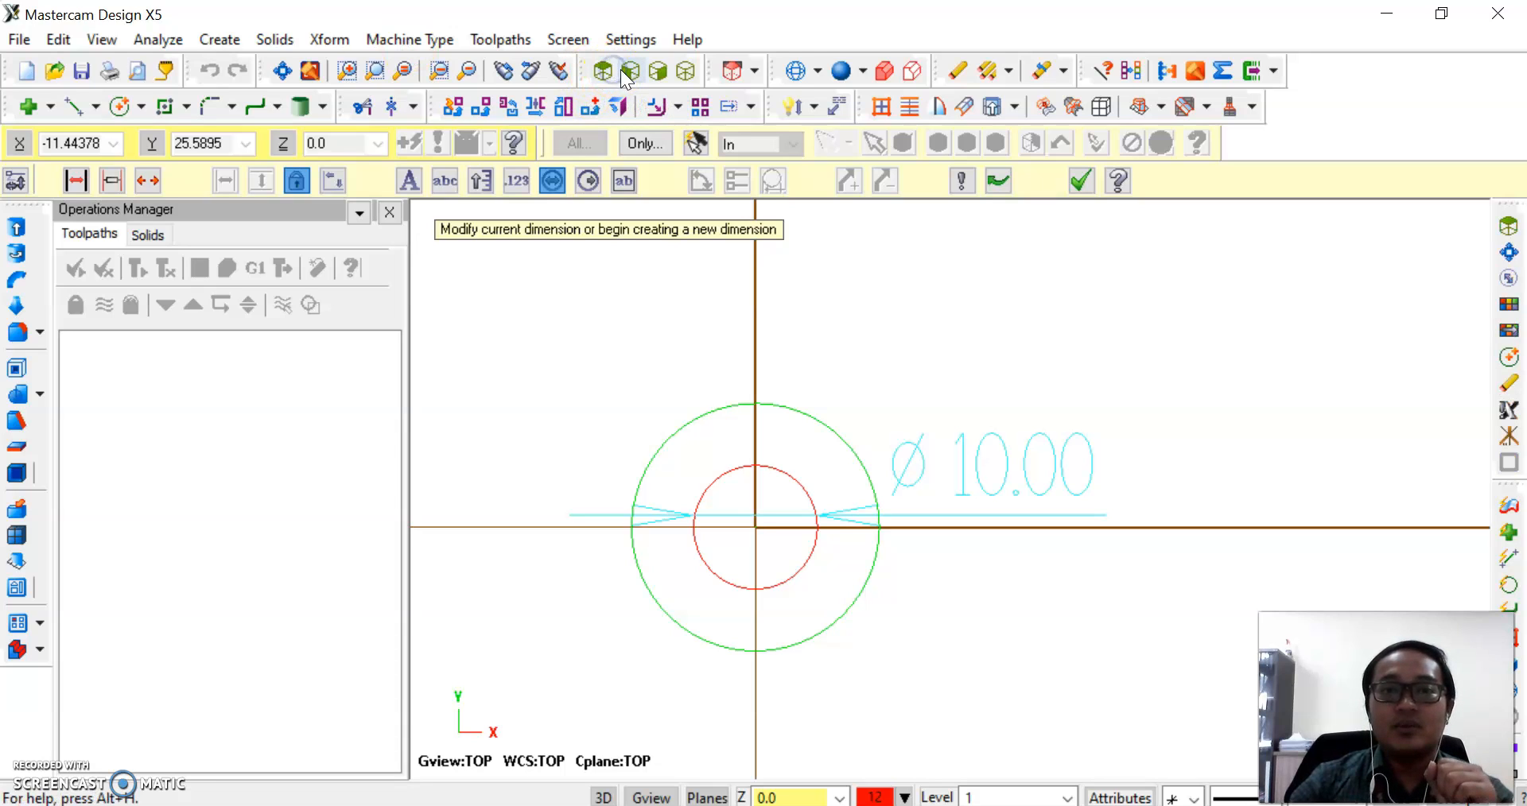
{"action": "left_click", "coordinate": [628, 71]}
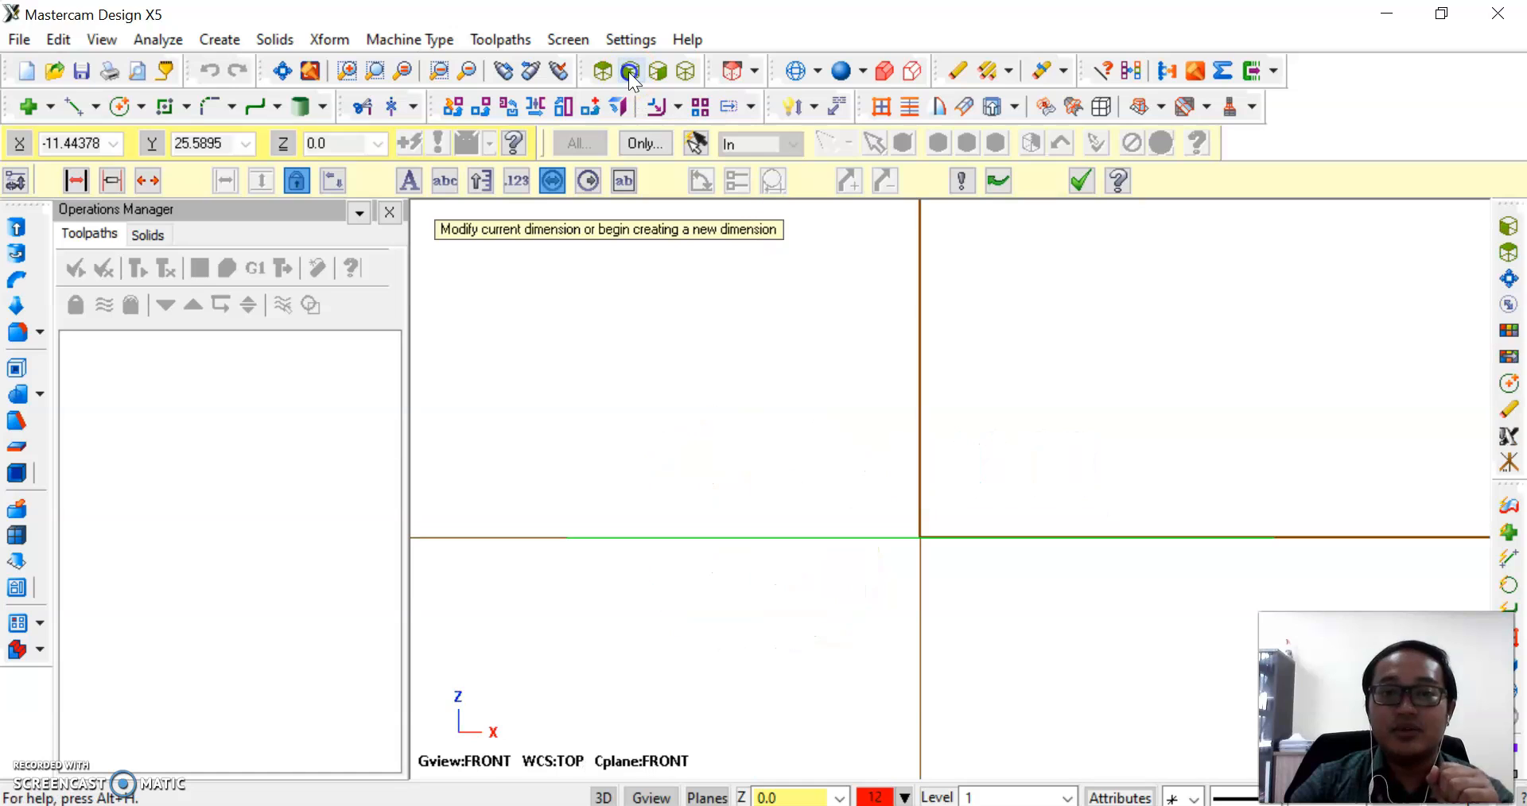
{"action": "left_click", "coordinate": [659, 75]}
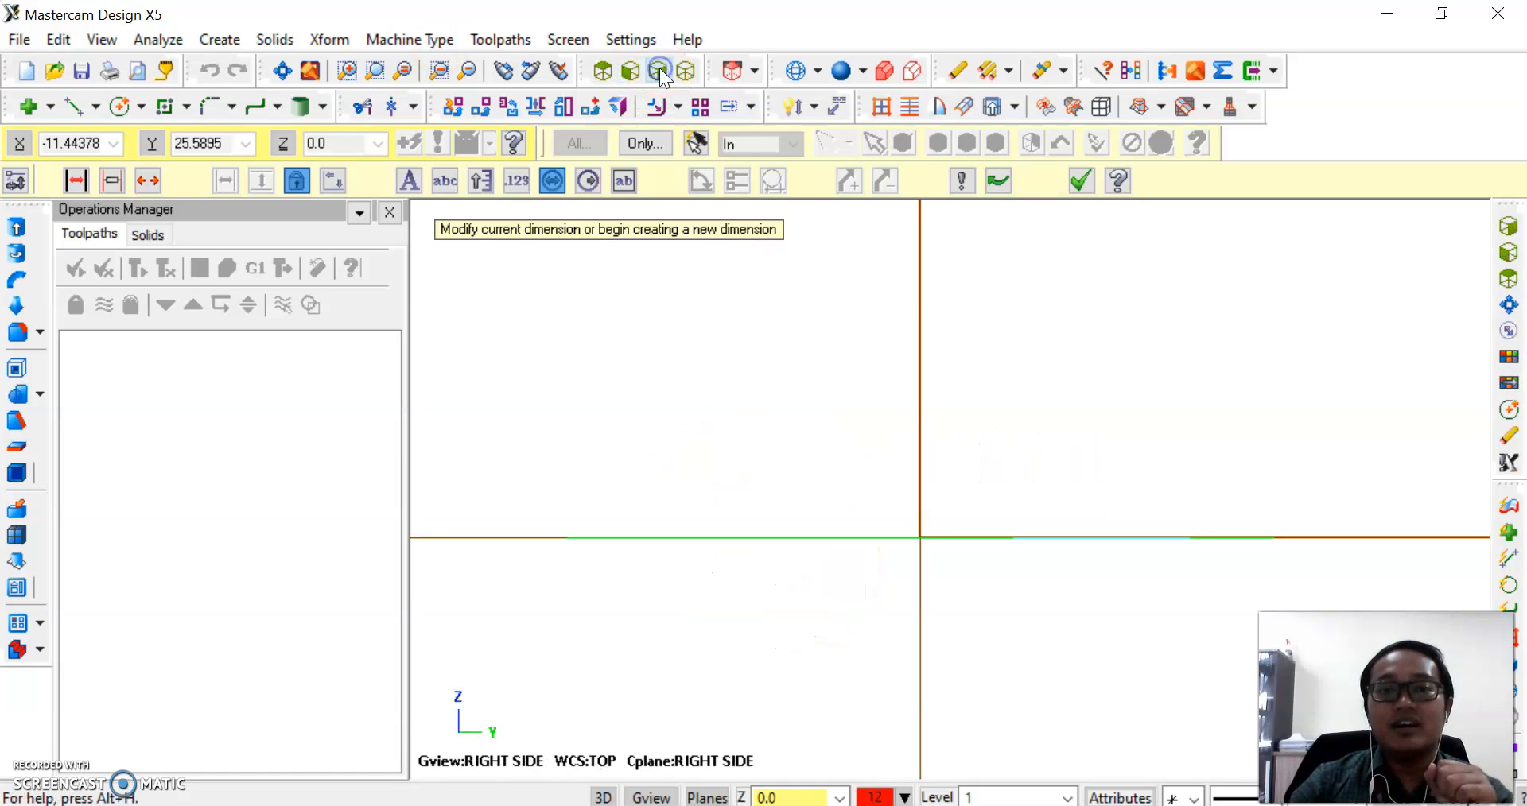
{"action": "left_click", "coordinate": [686, 70]}
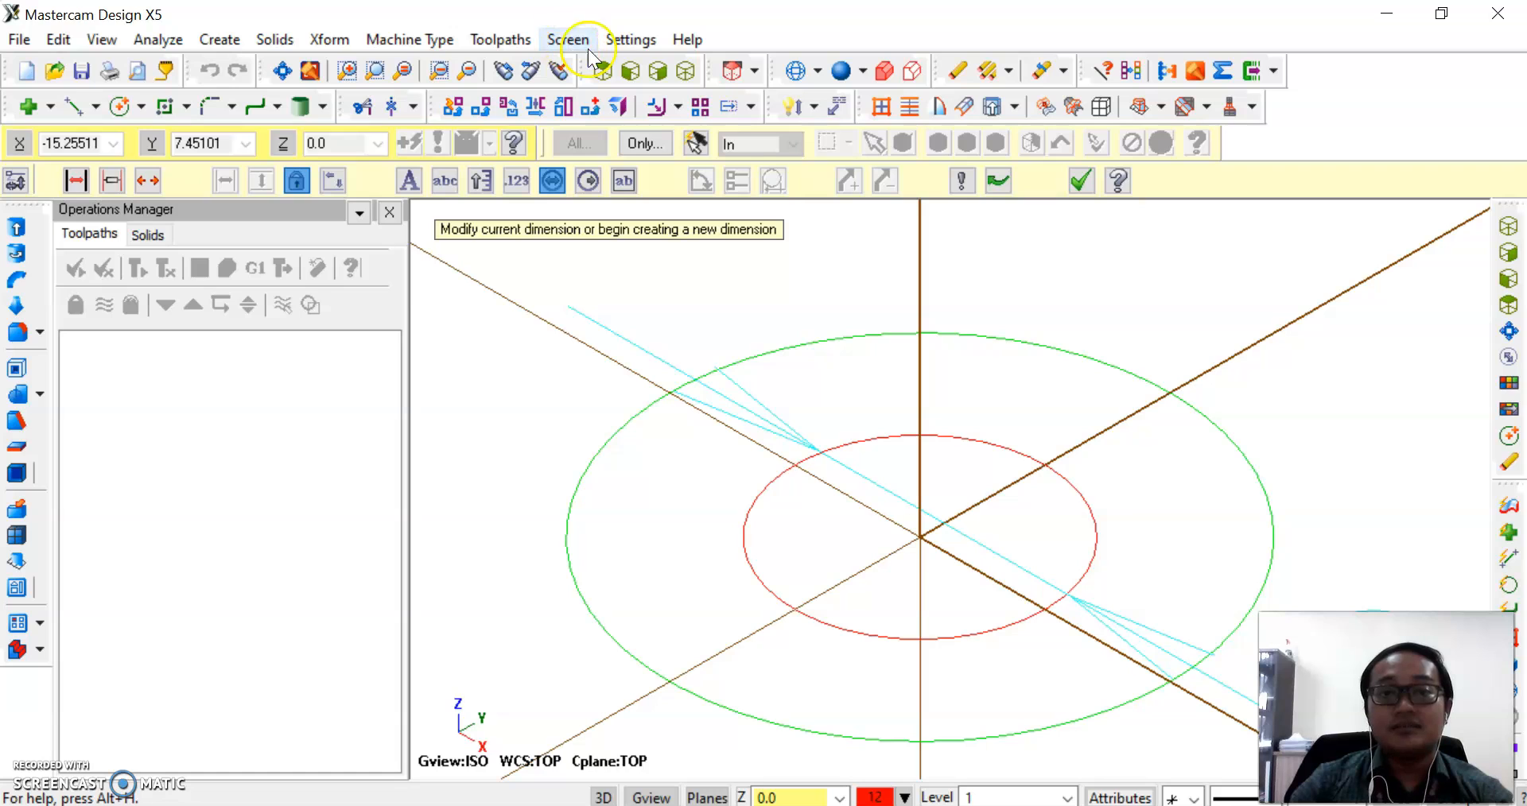
{"action": "scroll", "coordinate": [883, 501], "scroll_direction": "down", "scroll_amount": 1}
{"action": "scroll", "coordinate": [882, 501], "scroll_direction": "down", "scroll_amount": 1}
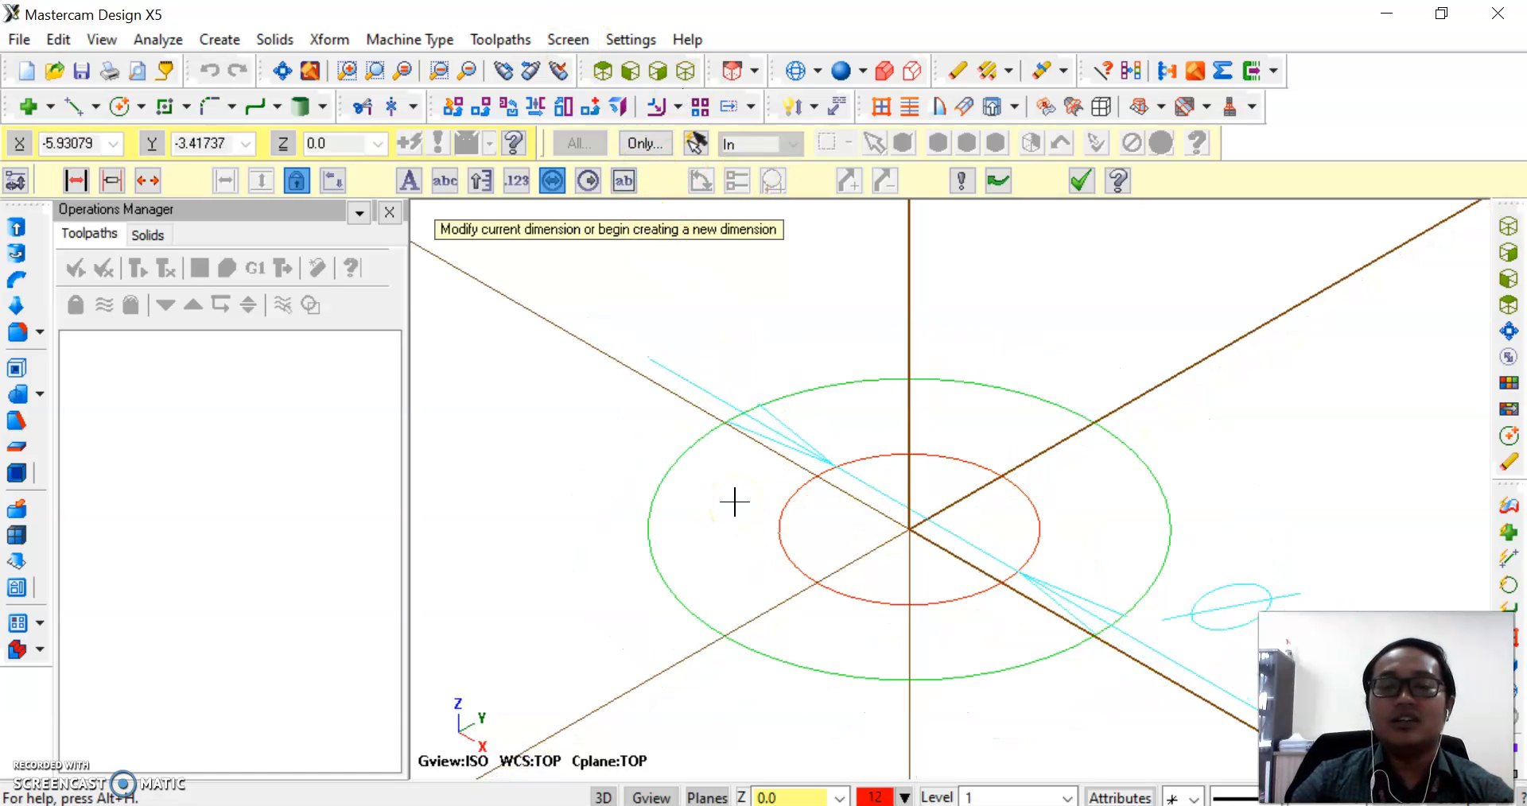
{"action": "left_click", "coordinate": [751, 494]}
{"action": "left_click", "coordinate": [906, 483]}
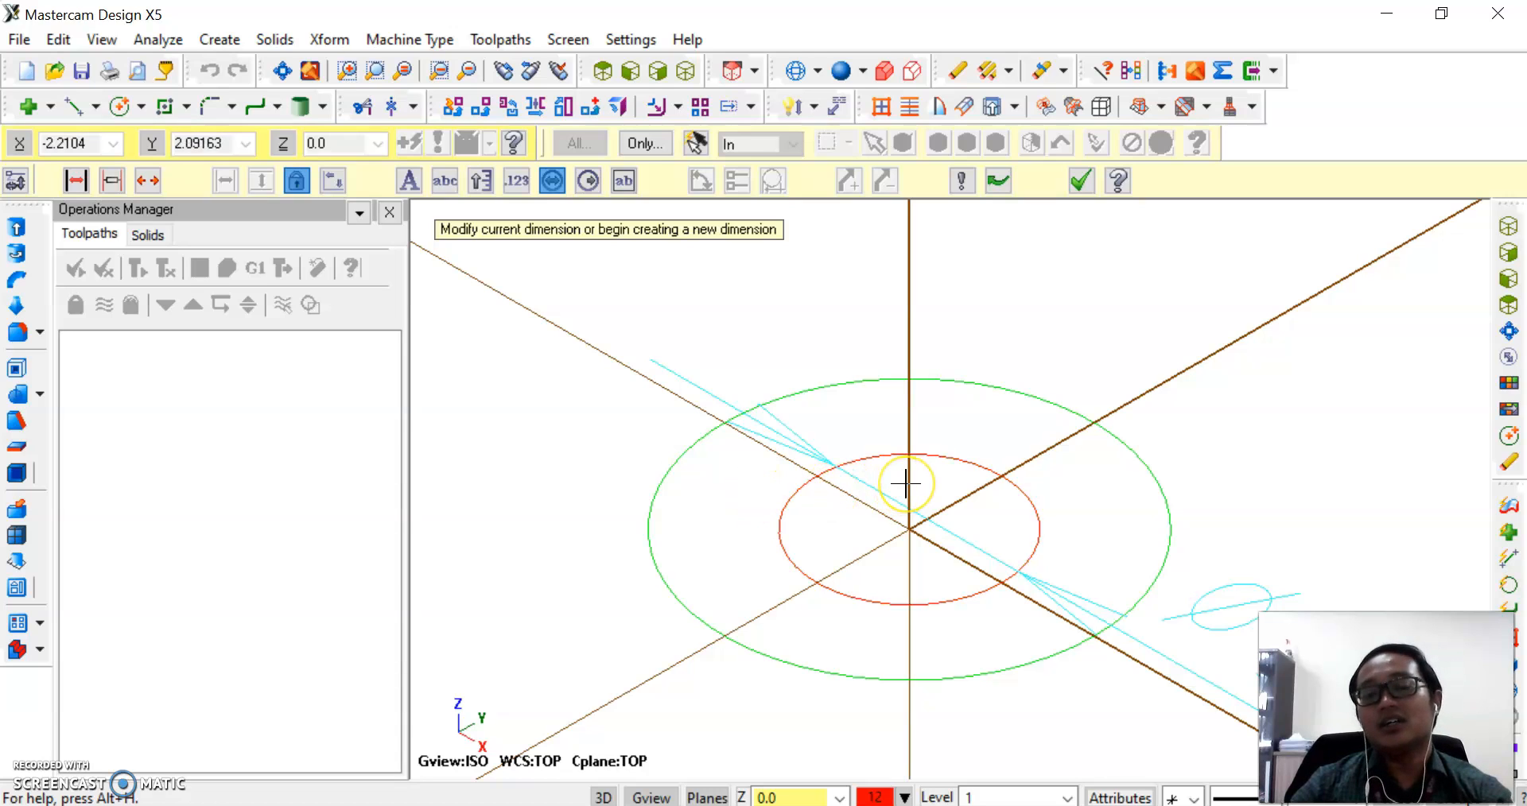
{"action": "left_click", "coordinate": [954, 448]}
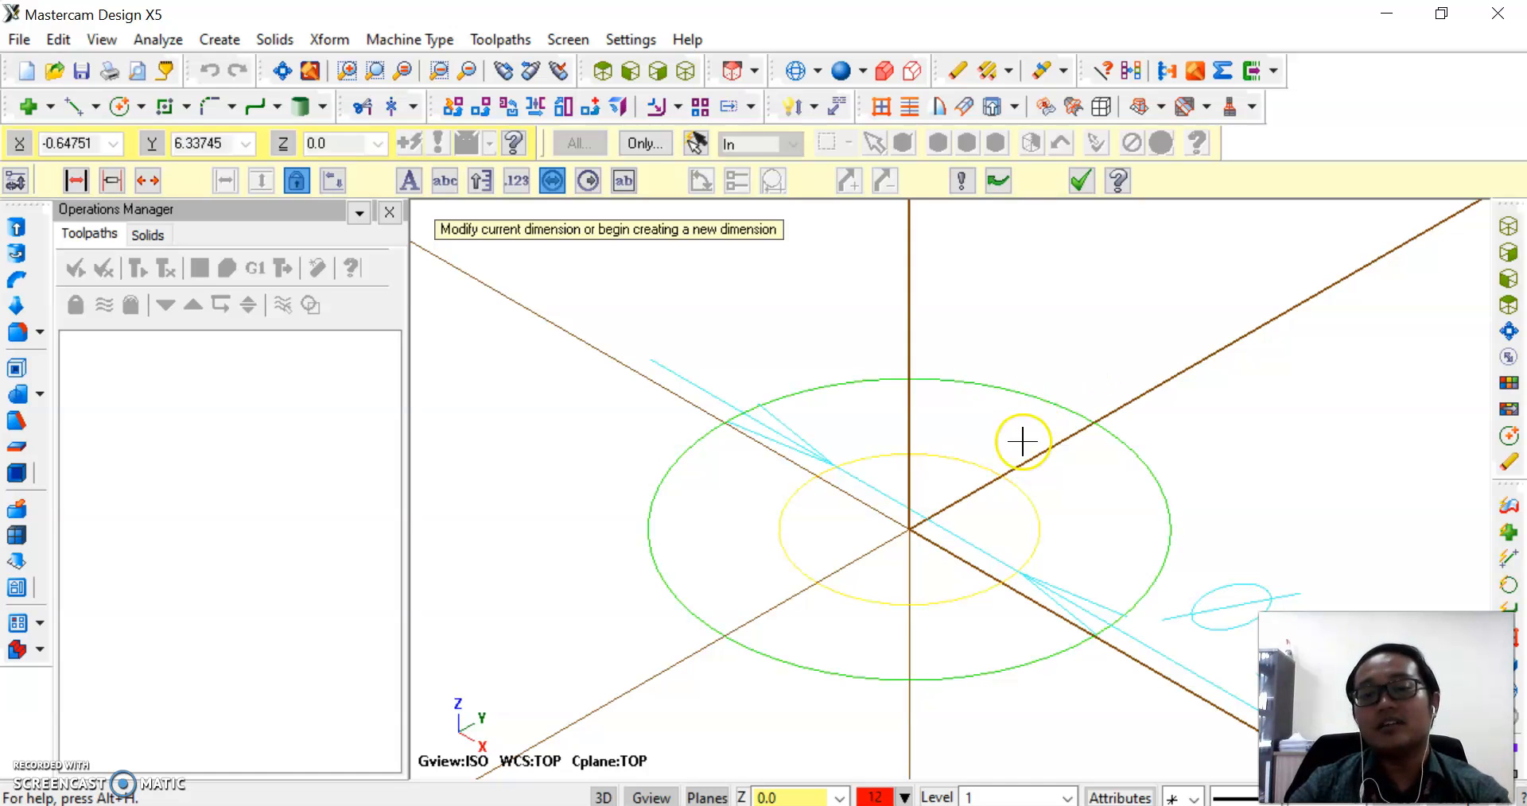
{"action": "scroll", "coordinate": [977, 499], "scroll_direction": "up", "scroll_amount": 2}
{"action": "scroll", "coordinate": [975, 499], "scroll_direction": "down", "scroll_amount": 2}
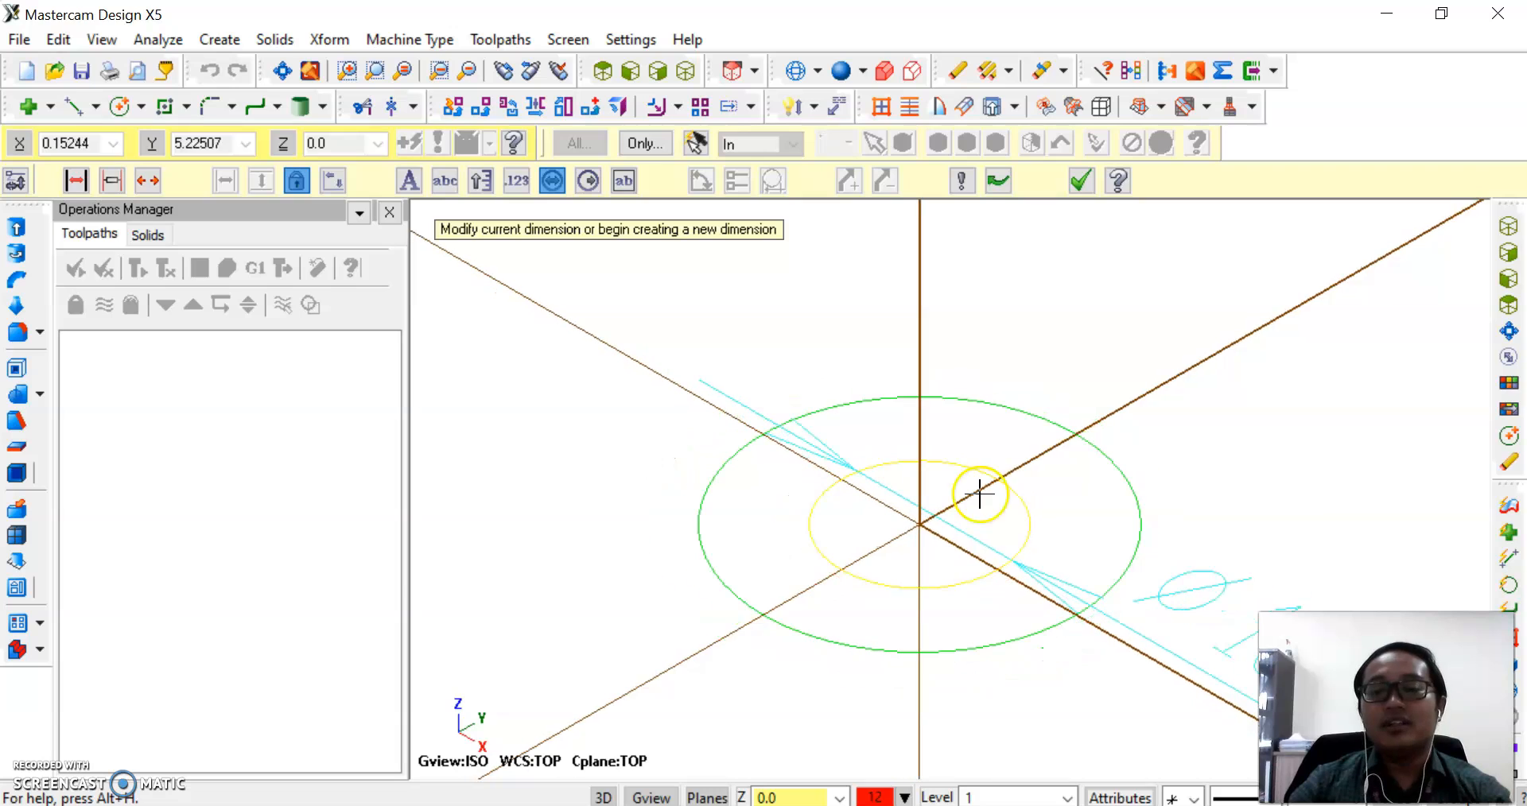
{"action": "left_click", "coordinate": [1123, 438]}
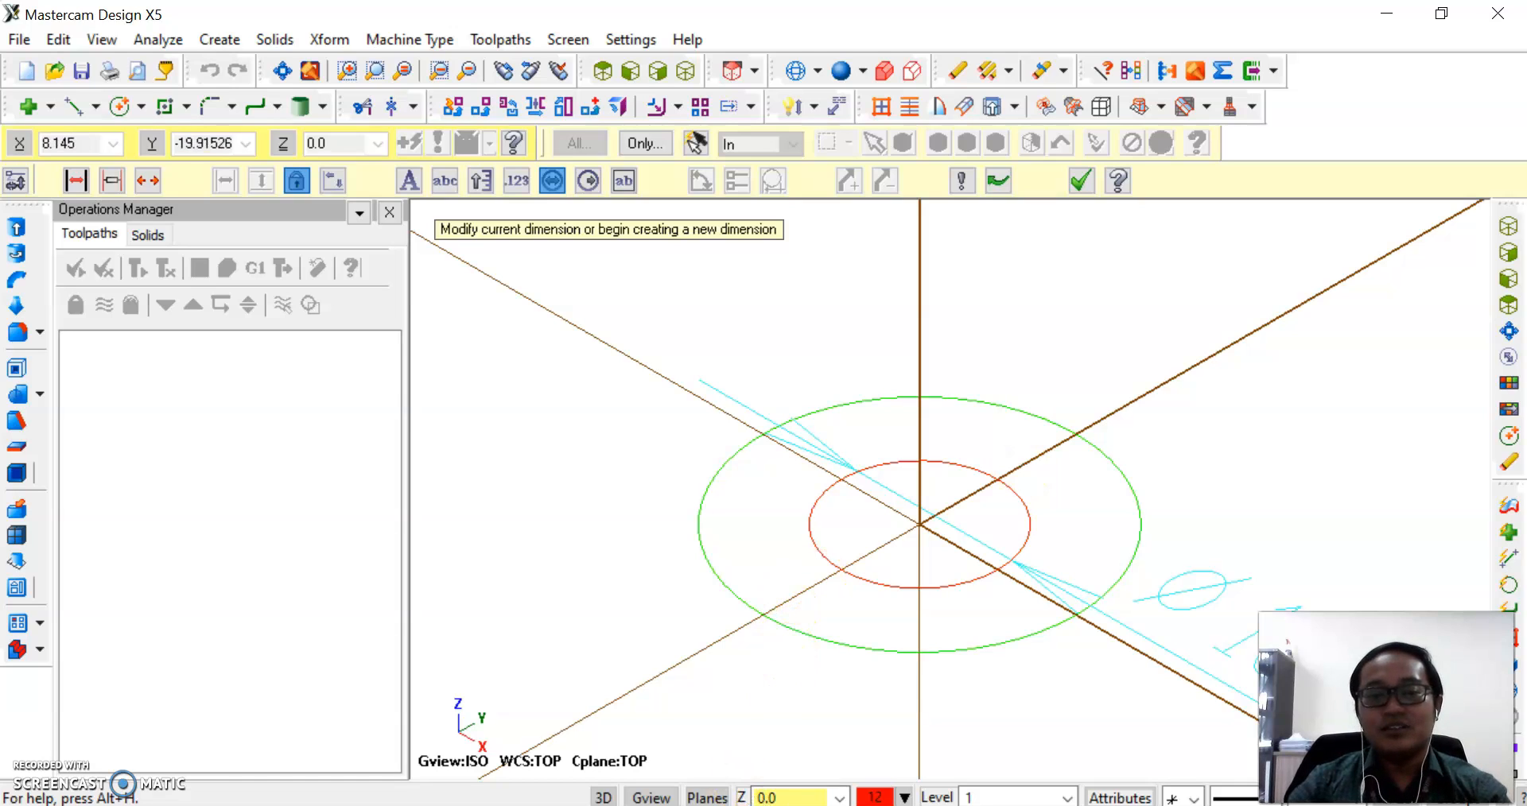
- Switch to the MasterCAM Basic Part 1 presentation in PowerPoint and show the closing slide, slide 3
{"action": "mouse_move", "coordinate": [739, 805]}
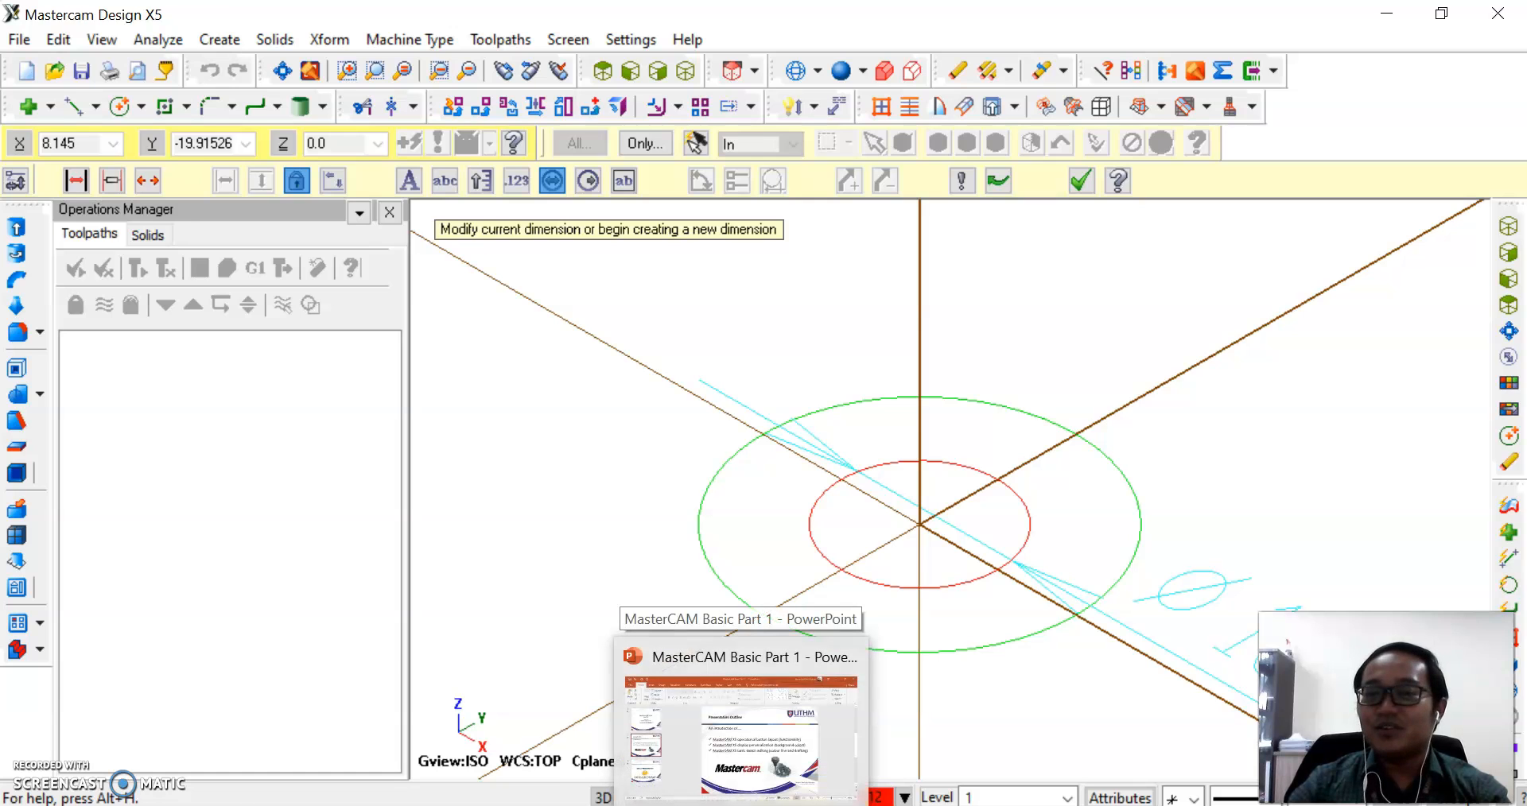
{"action": "left_click", "coordinate": [802, 742]}
{"action": "left_click", "coordinate": [164, 625]}
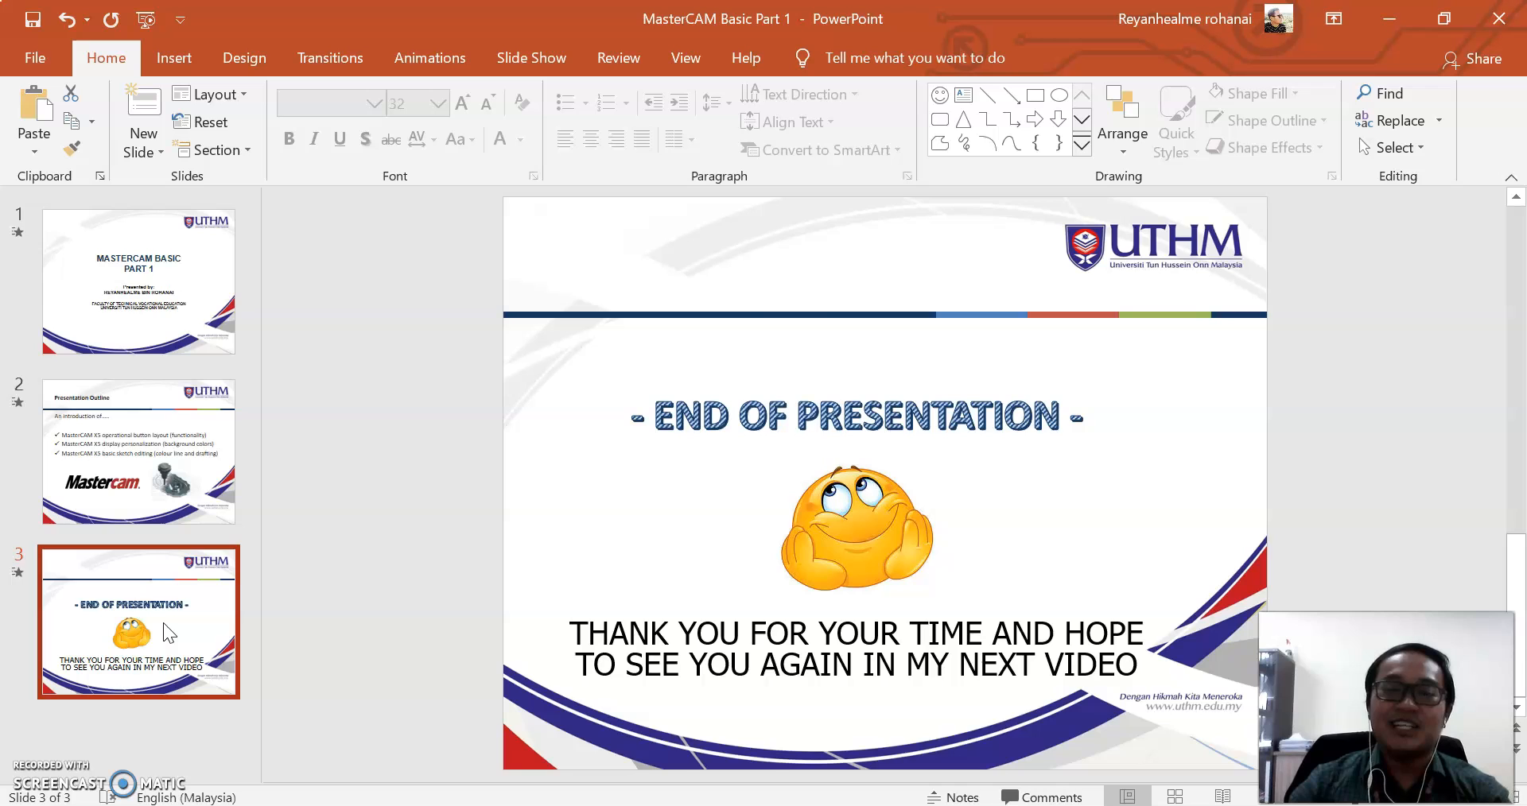